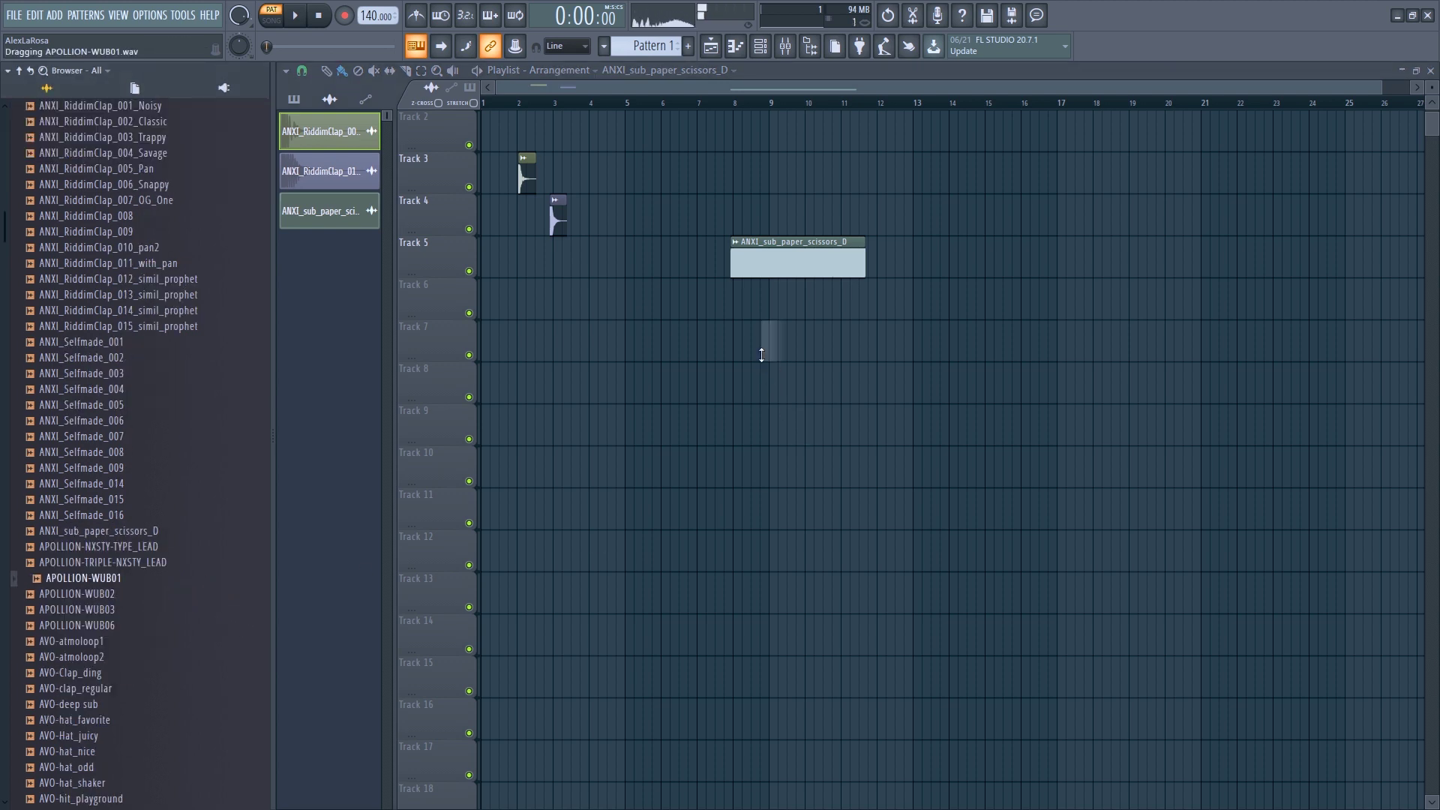
# Place the APOLLION-WUB01, AVO-Clap_ding, AVO-hat_odd and AVO-JU Snare 18 samples on separate playlist tracks.
pyautogui.scroll(-4, 179, 623)
pyautogui.click(108, 486)
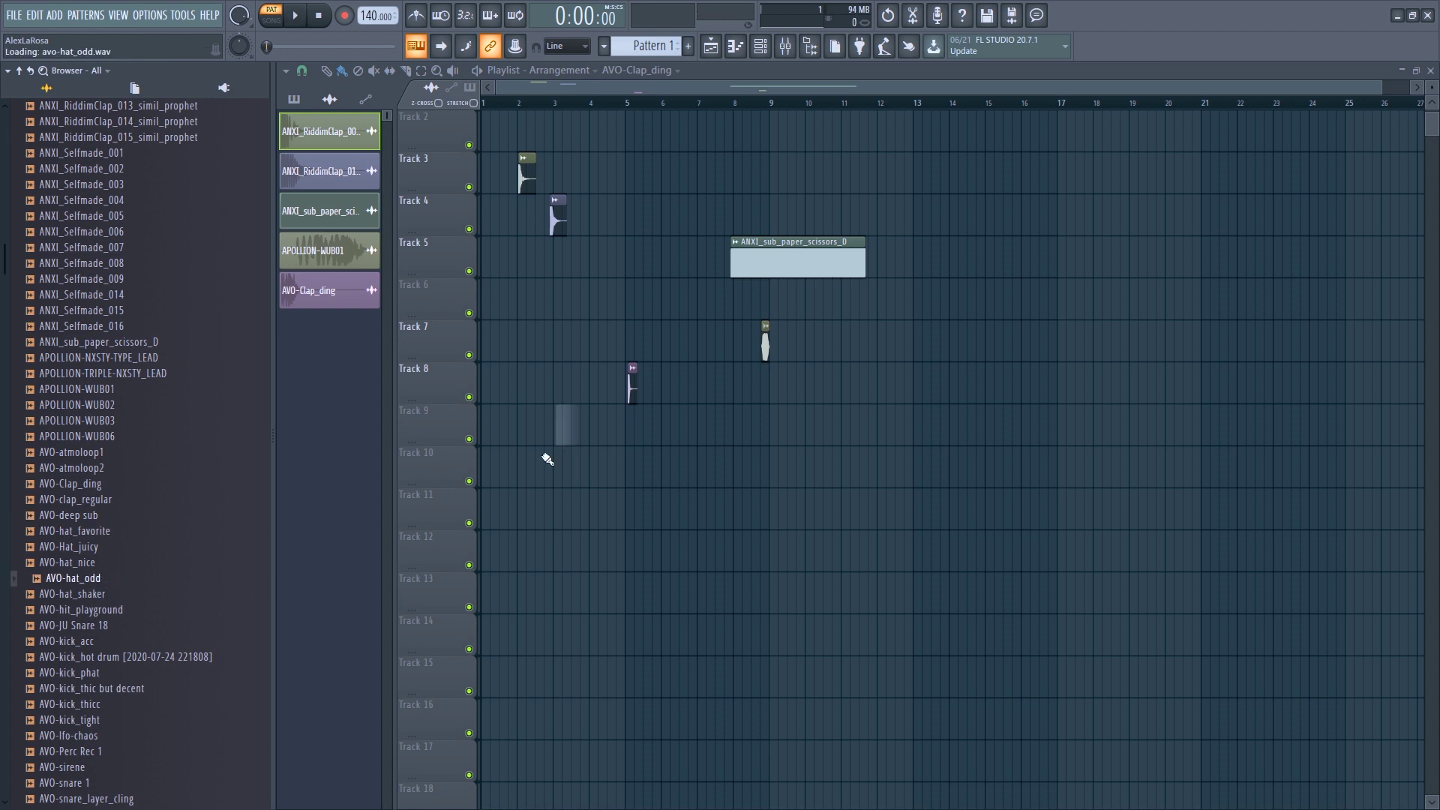
pyautogui.moveTo(556, 444); pyautogui.dragTo(557, 443)
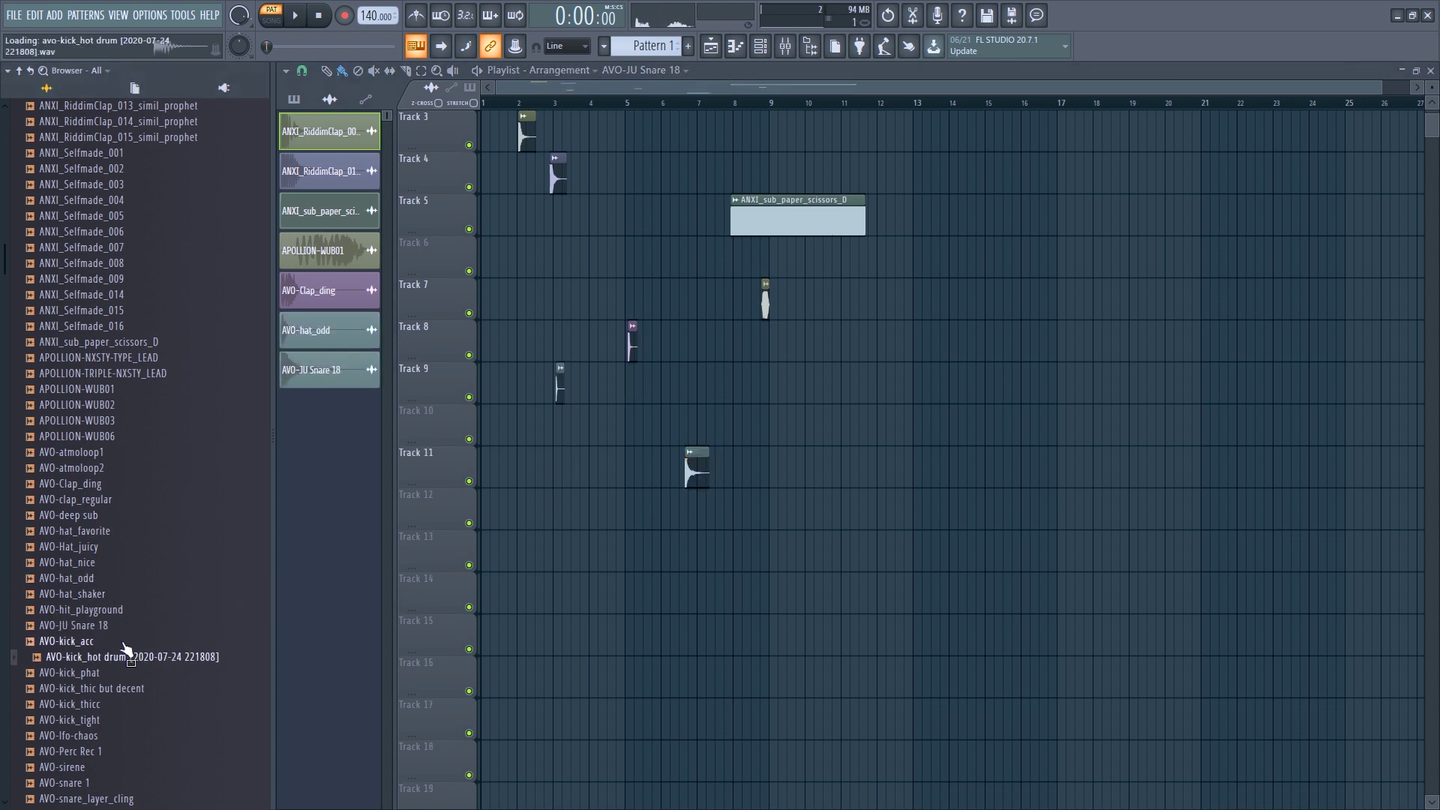
pyautogui.scroll(-2, 201, 645)
pyautogui.click(201, 644)
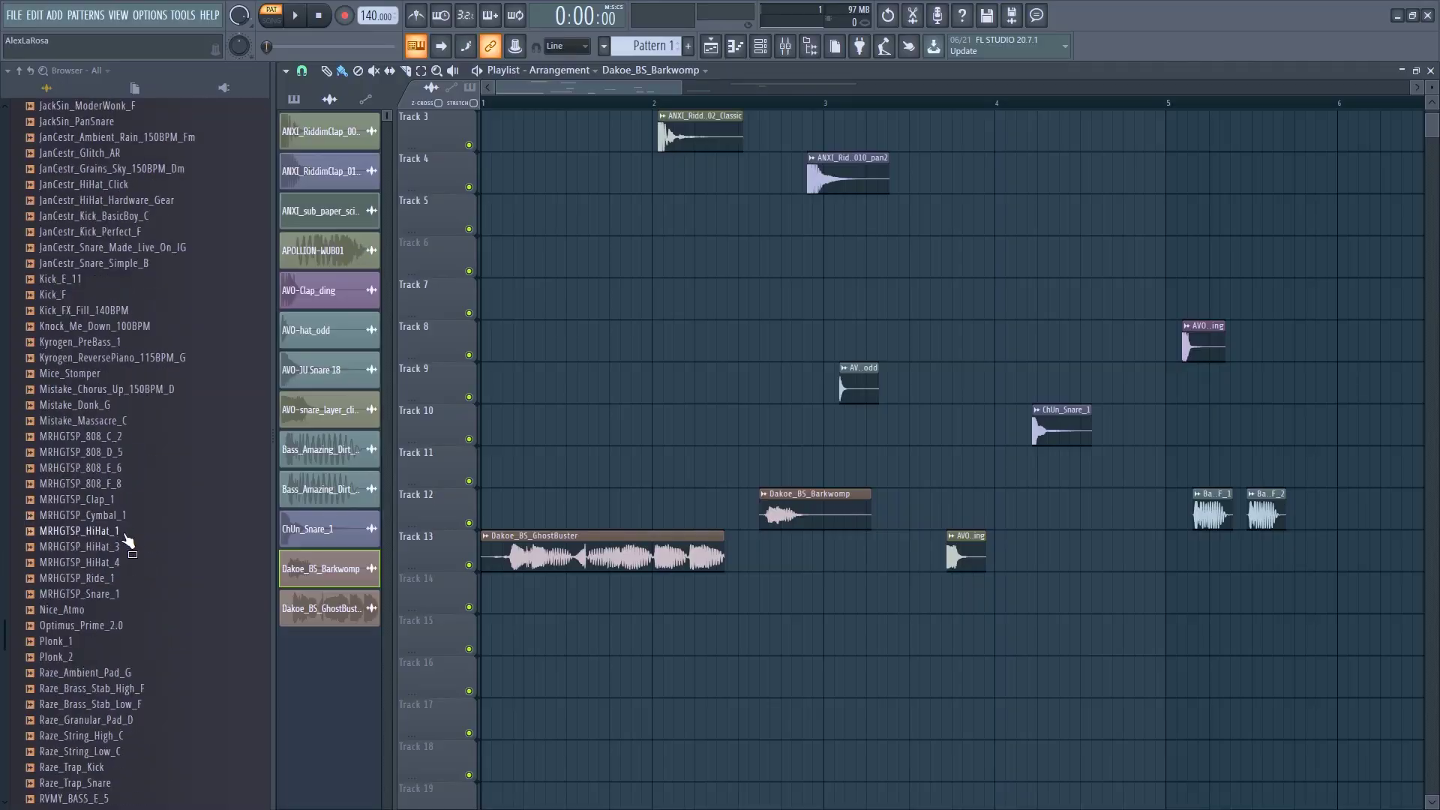
# Add the THB - CRWTH Annihilate w Punch kick from HYBRID BASS BUNDLE [JULY] at the start of Track 1 and play the arrangement.
pyautogui.click(142, 559)
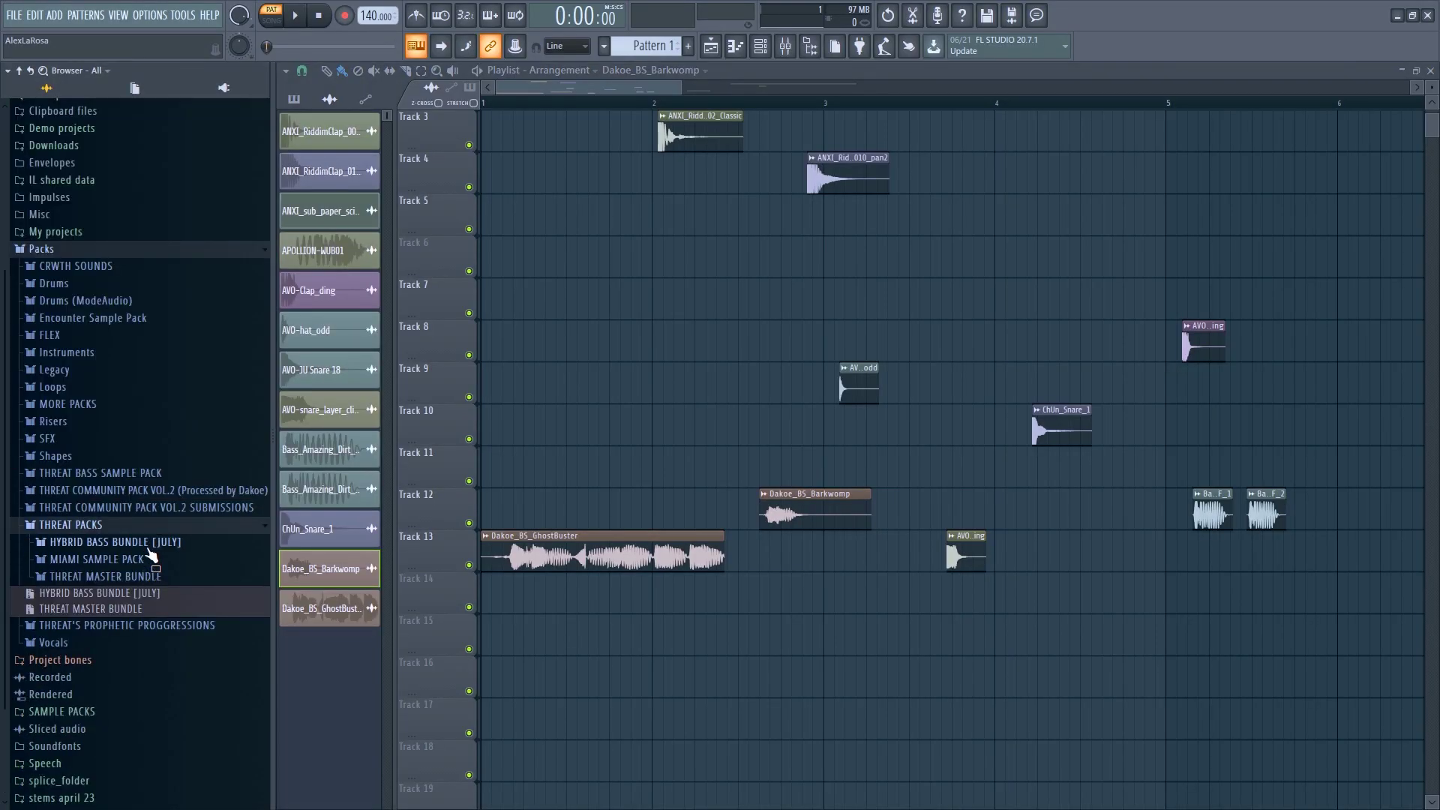
pyautogui.click(148, 543)
pyautogui.click(154, 697)
pyautogui.moveTo(160, 703); pyautogui.dragTo(619, 219)
pyautogui.scroll(-2, 424, 211)
pyautogui.press('space')
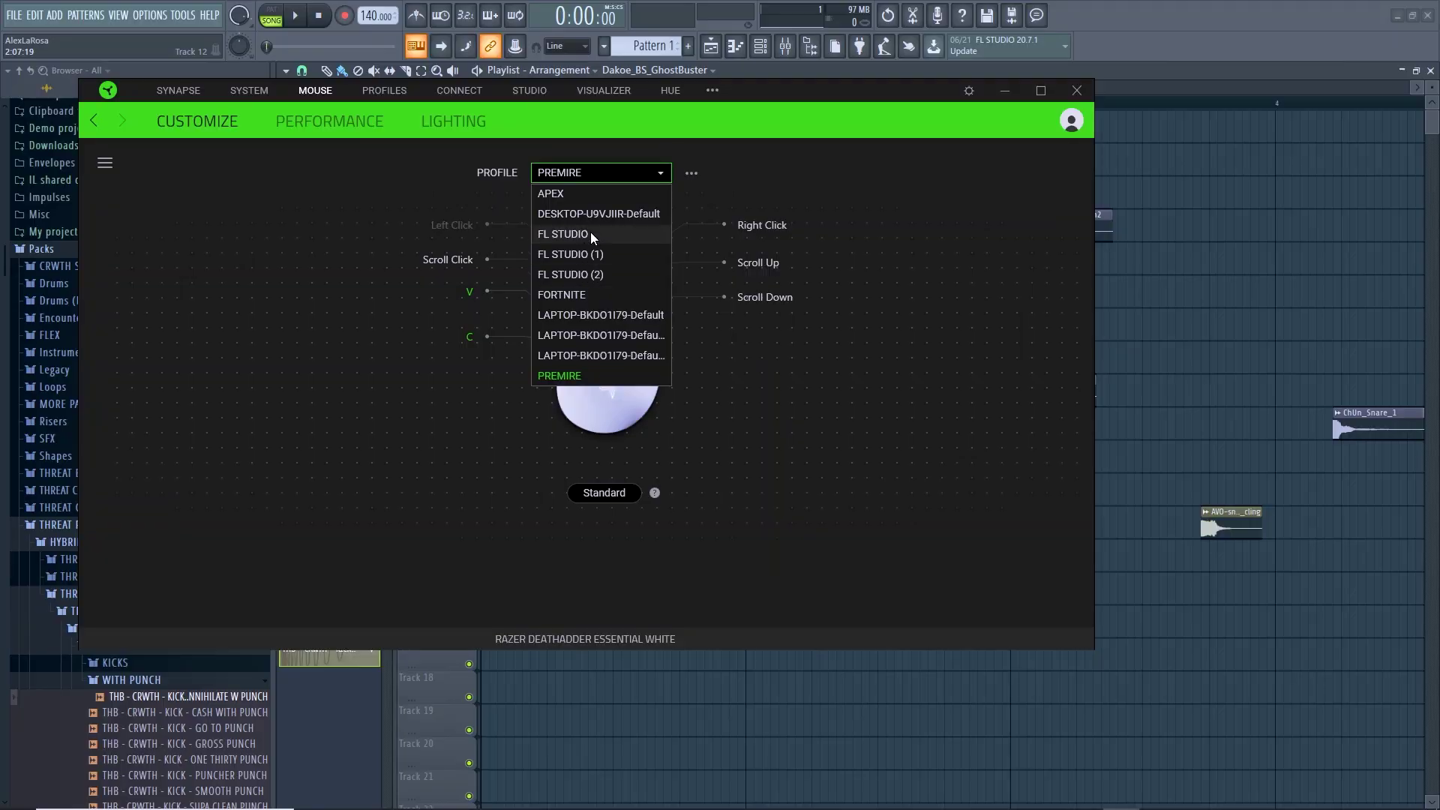
# Switch the mouse profile from PREMIRE to FL STUDIO in Razer Synapse.
pyautogui.click(592, 233)
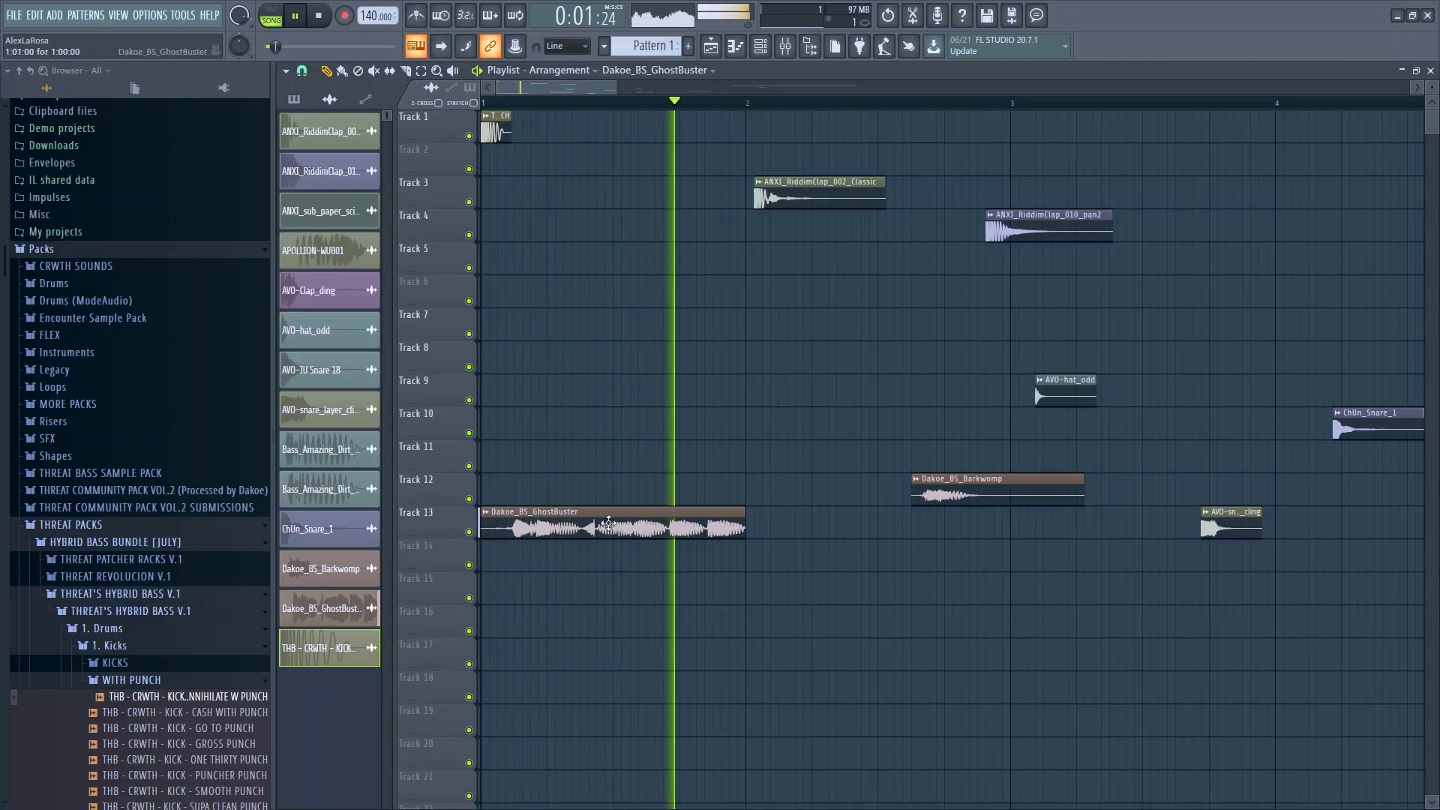
# Repeat AVO-hat_odd along Track 7 and layer AVO-Clap_ding and AVO-JU Snare 18 with ChUn_Snare_1 in bar 2.
pyautogui.click(330, 608)
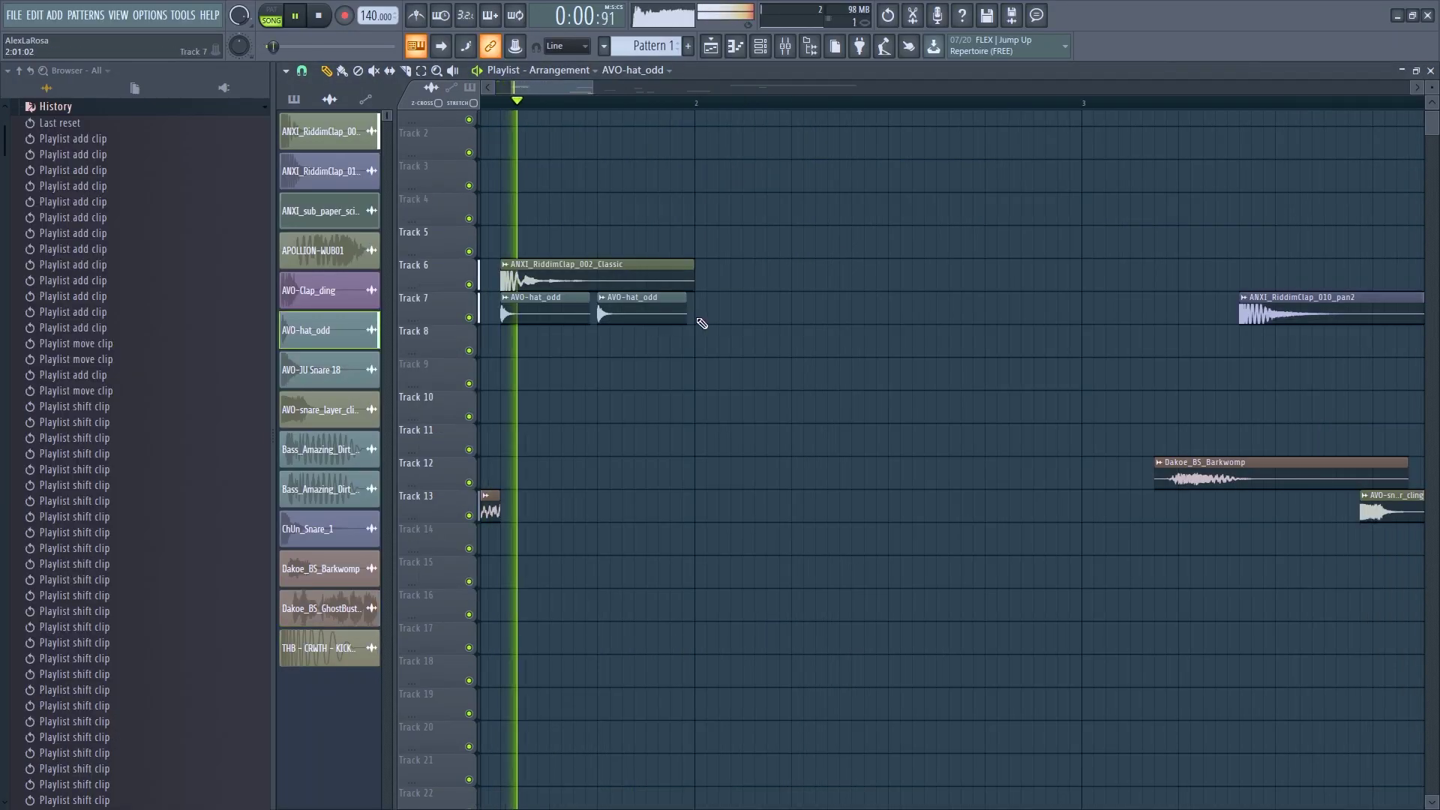
pyautogui.moveTo(702, 323)
pyautogui.mouseDown()
pyautogui.moveTo(987, 324)
pyautogui.moveTo(966, 323)
pyautogui.mouseUp()
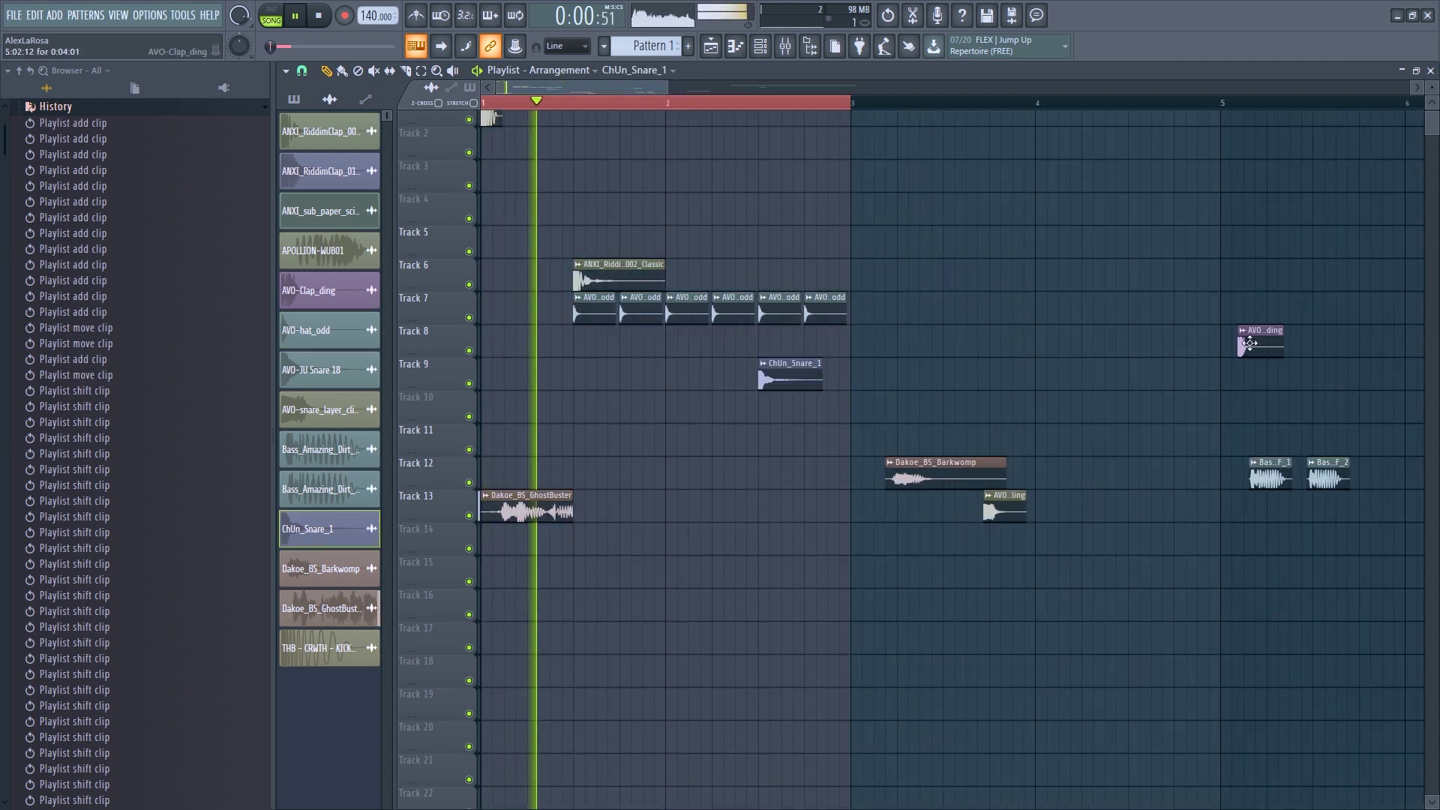
pyautogui.click(771, 330)
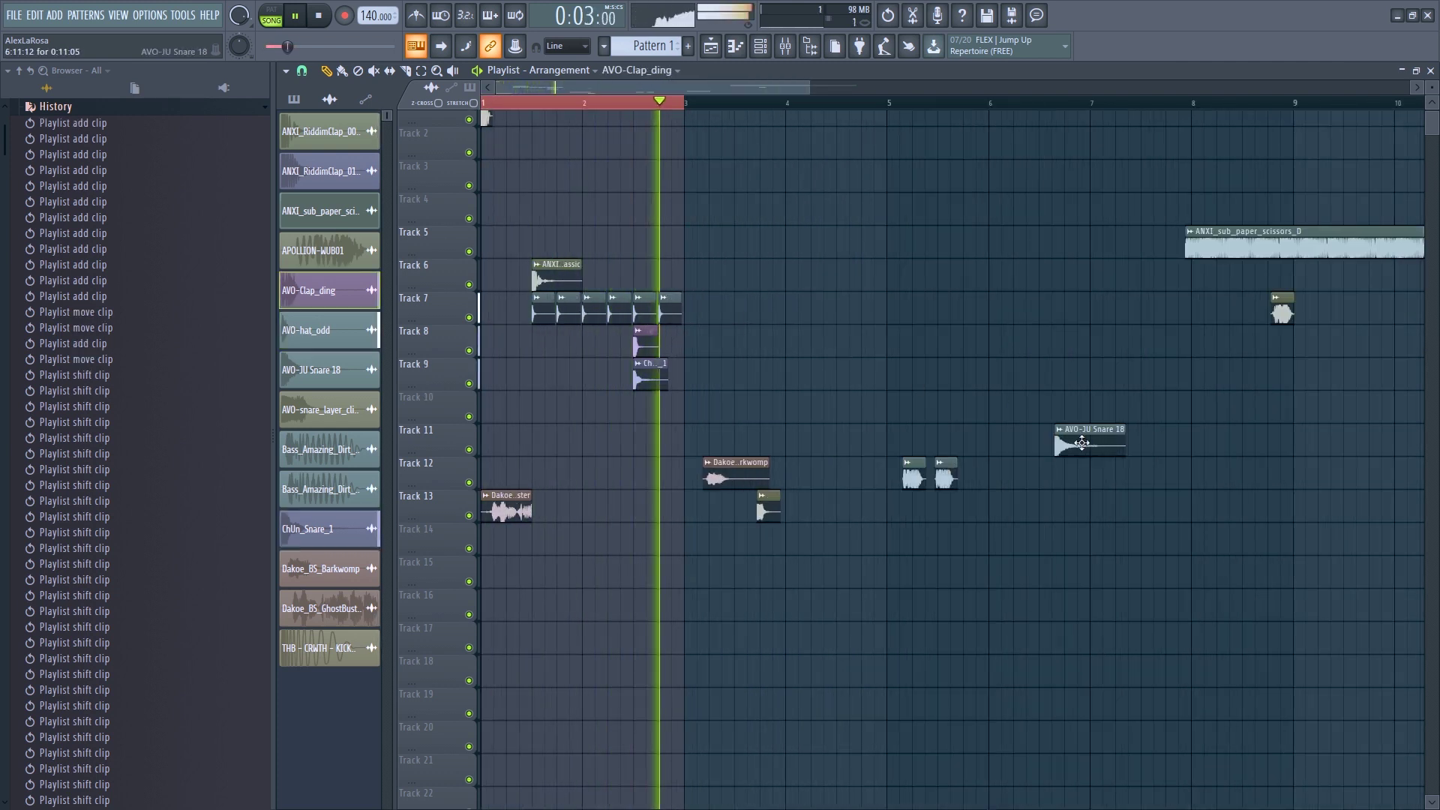
pyautogui.click(660, 398)
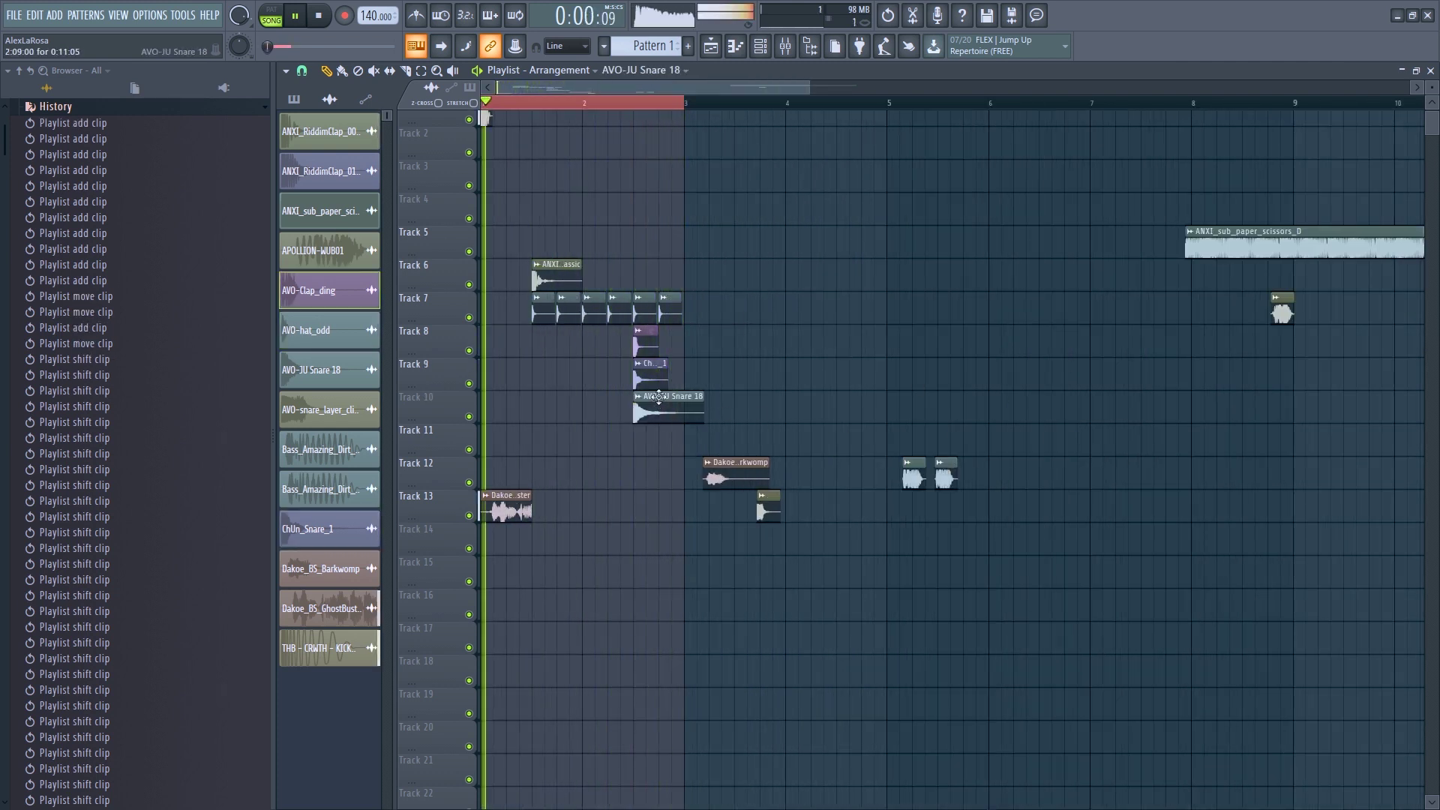
# Move APOLLION-WUB01 to about bar 6 and a short ANXI_sub_paper_scissors_D clip onto Track 13 under the second kick.
pyautogui.moveTo(1282, 312); pyautogui.dragTo(991, 315)
pyautogui.moveTo(1193, 241); pyautogui.dragTo(889, 241)
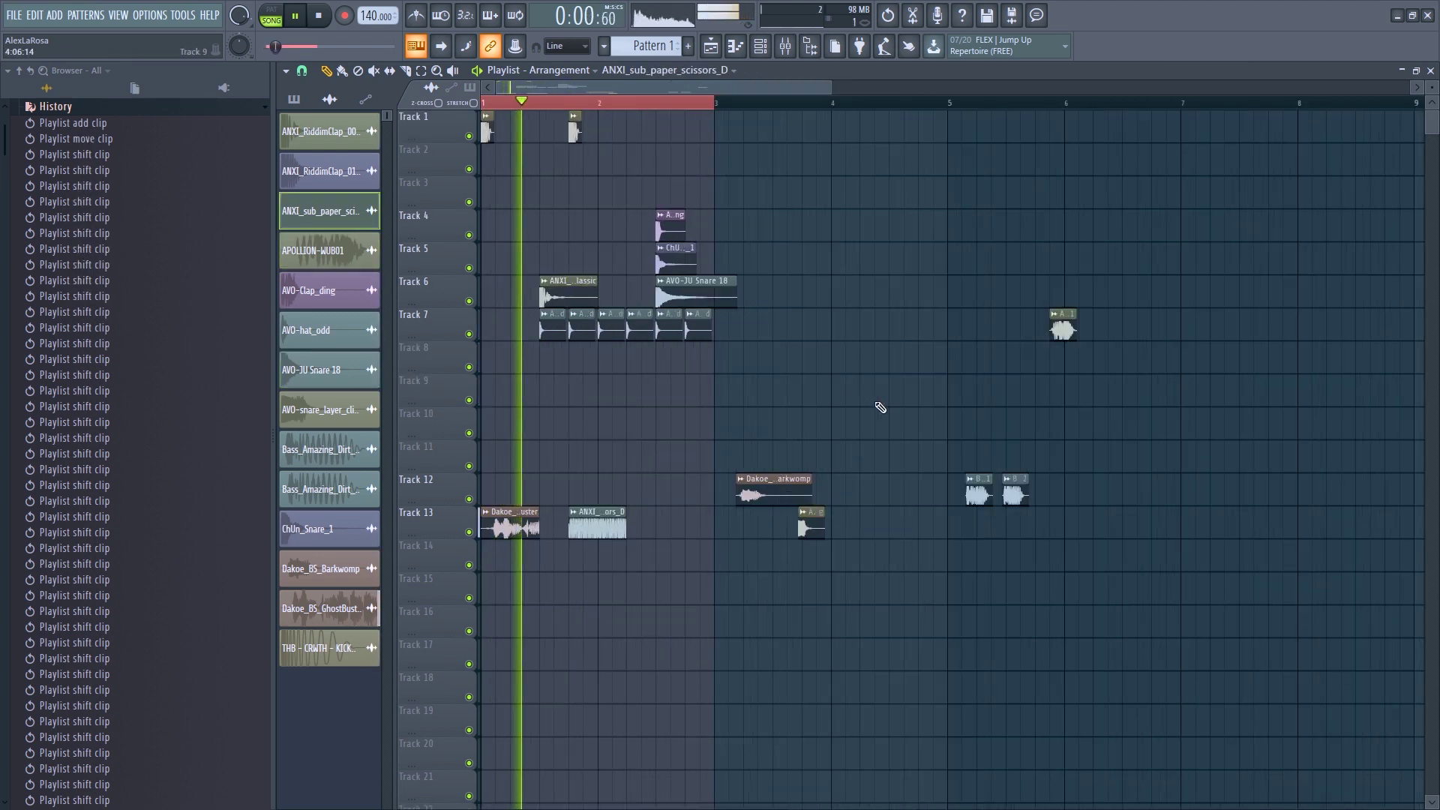
pyautogui.scroll(4, 652, 503)
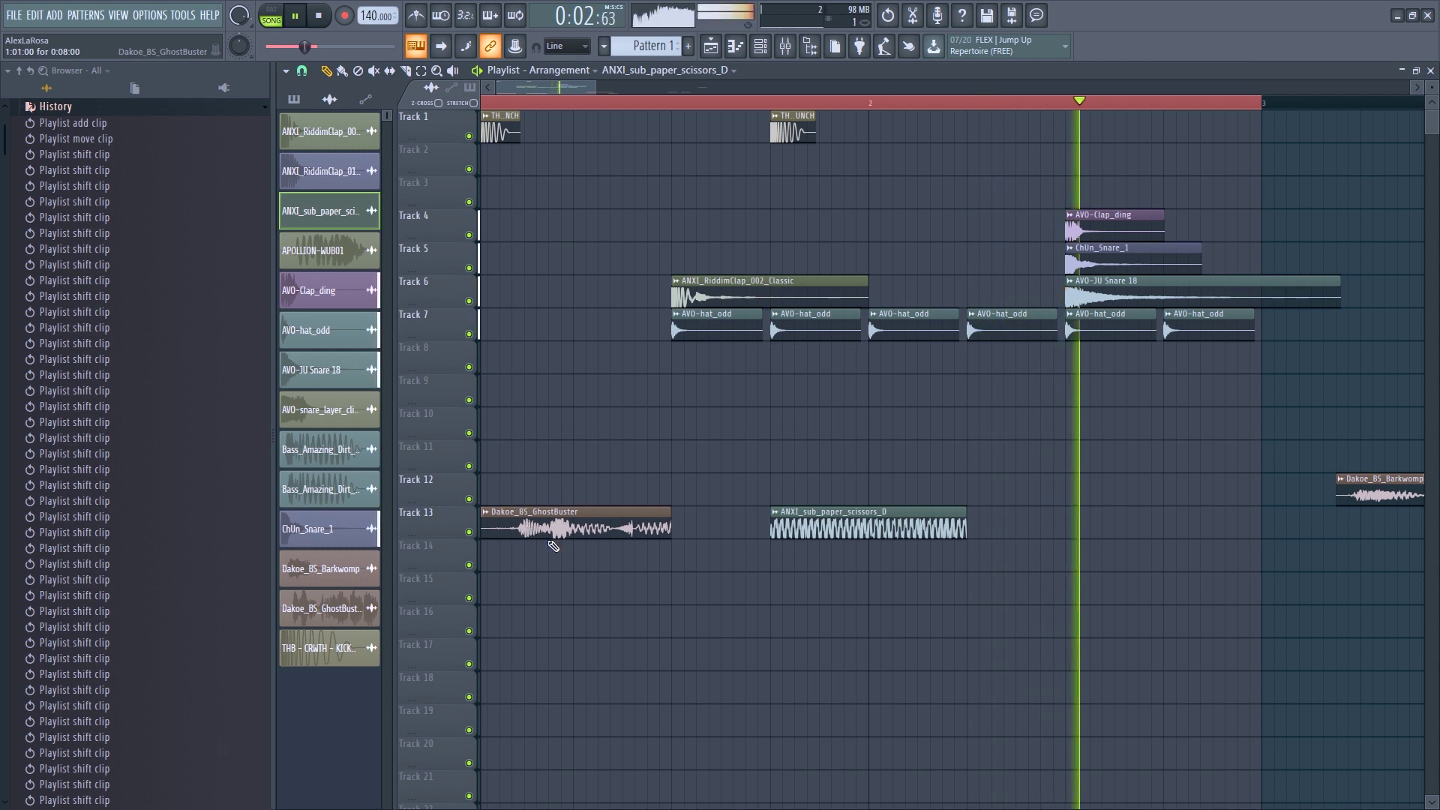
pyautogui.press('space')
pyautogui.scroll(-3, 864, 553)
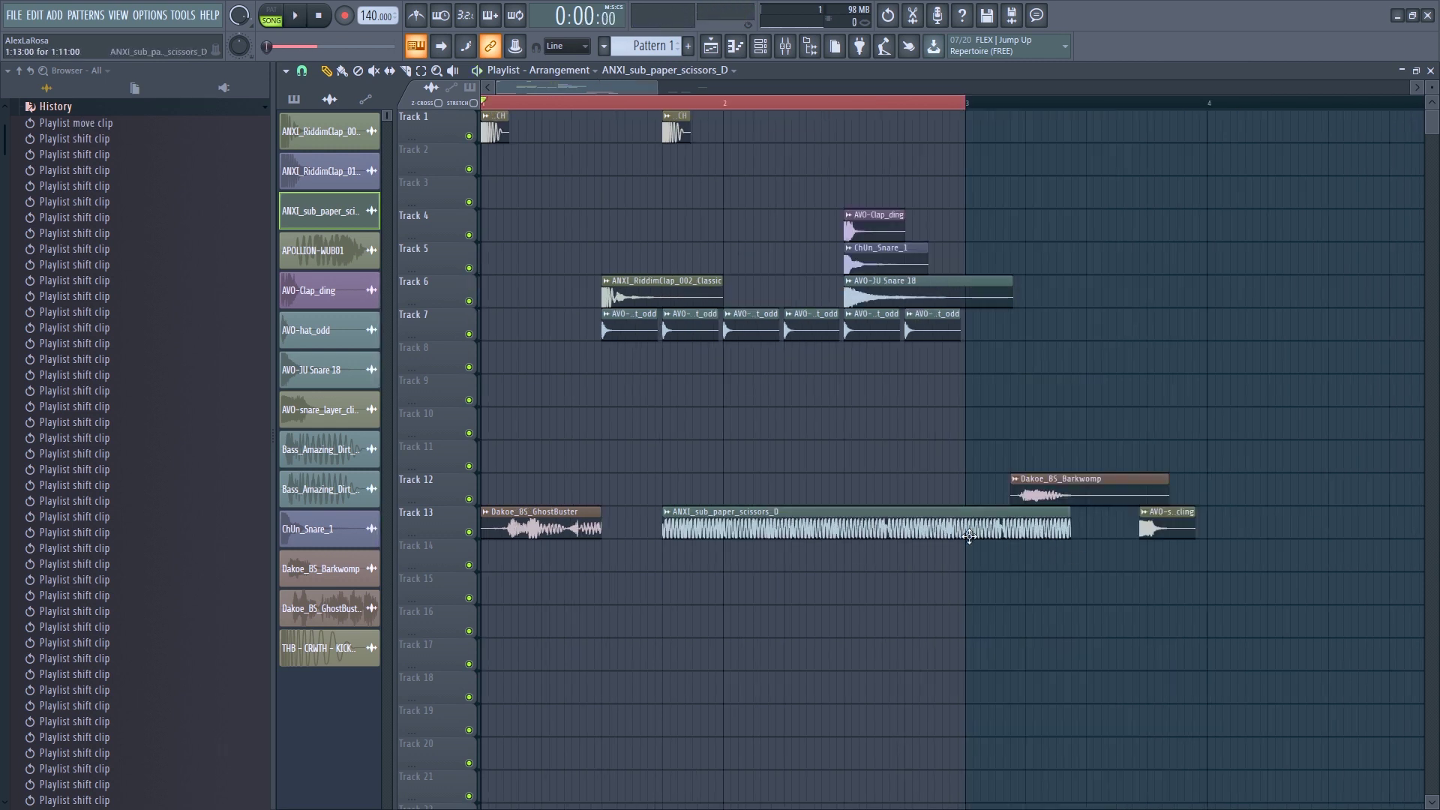
# Undo the lengthening of ANXI_sub_paper_scissors_D and repeat its short slice back to back along Track 13.
pyautogui.hotkey('ctrl', 'z')
pyautogui.press('space')
pyautogui.scroll(3, 875, 534)
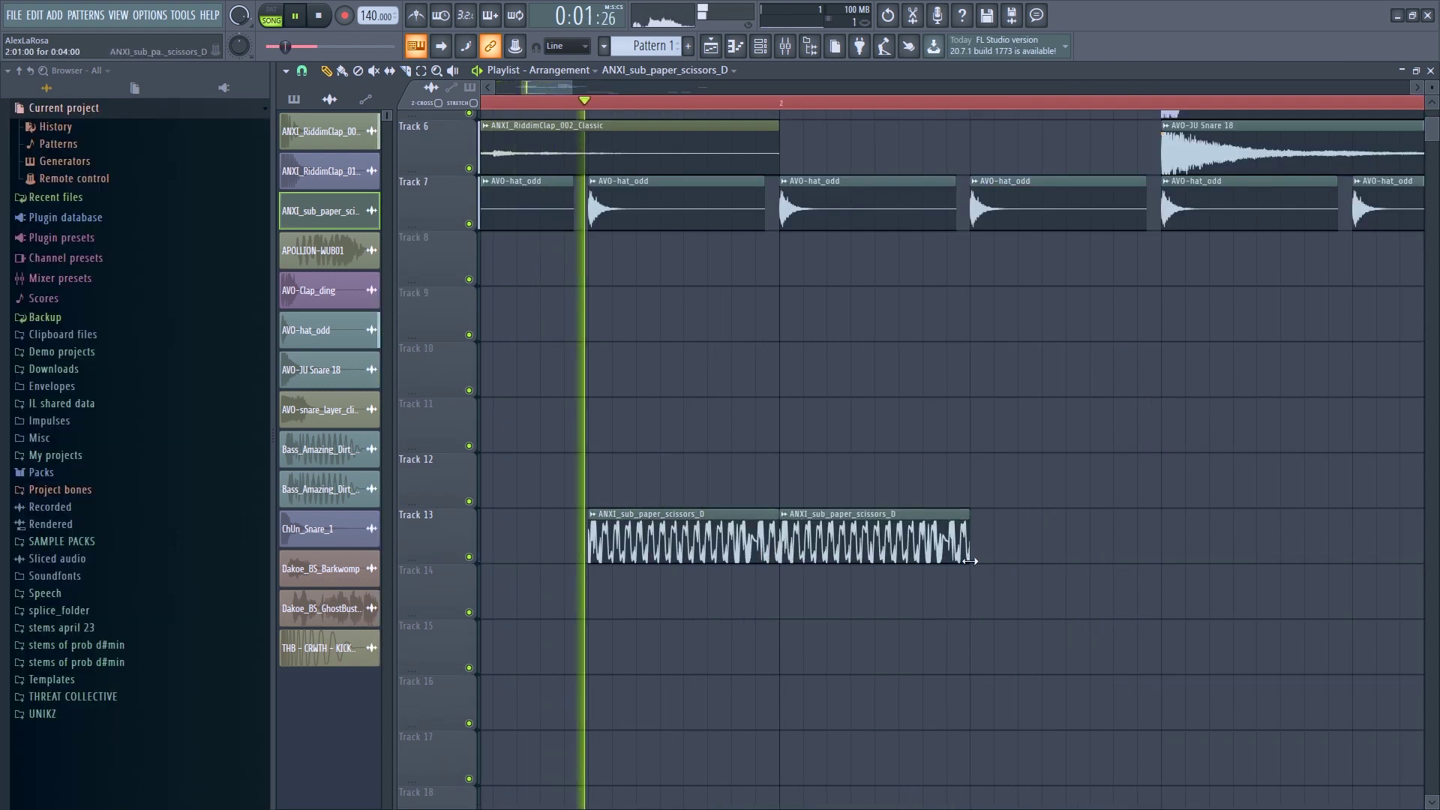
pyautogui.click(1045, 570)
pyautogui.click(1238, 569)
# Open the rename, color and icon options for mixer track Insert 9.
pyautogui.scroll(-3, 1126, 585)
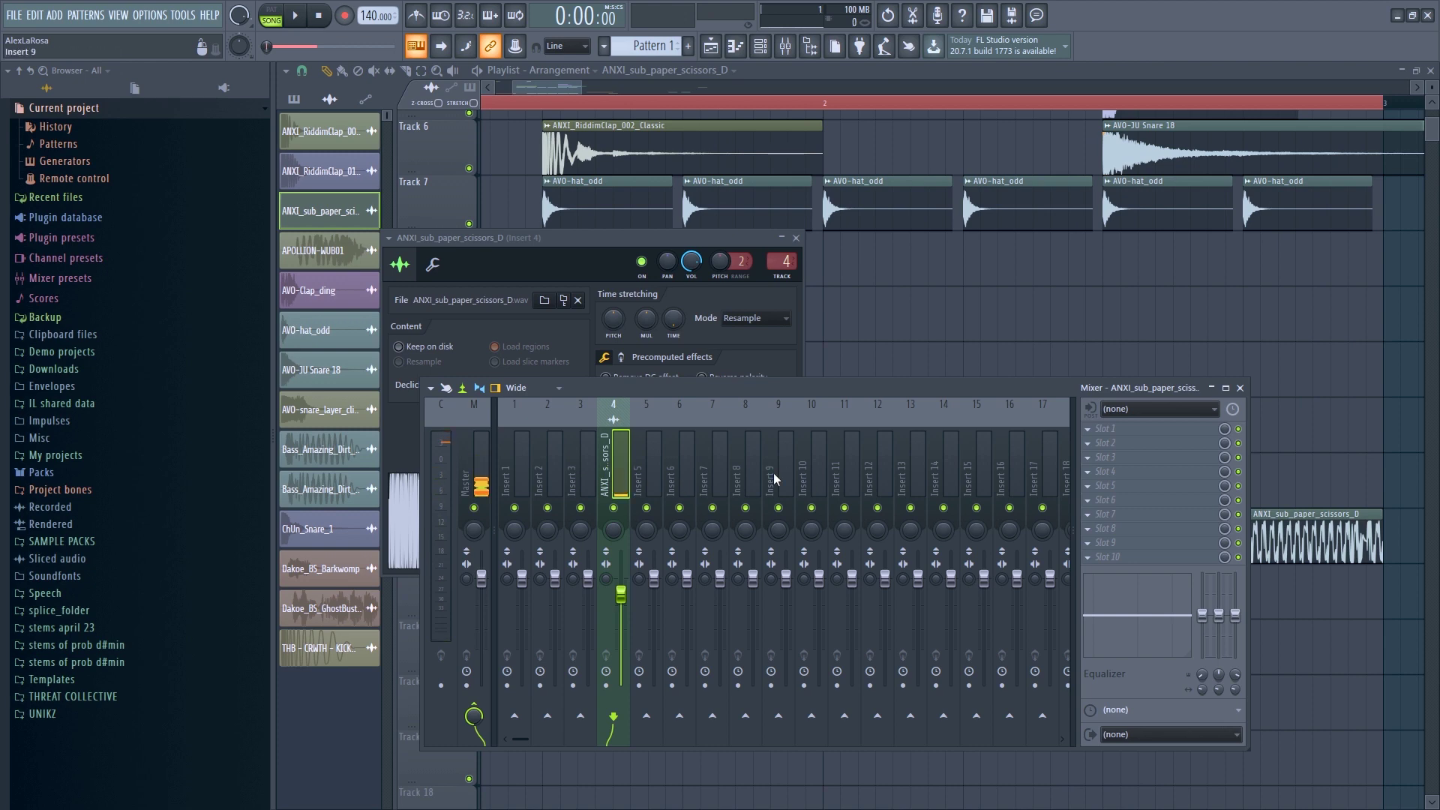
pyautogui.rightClick(775, 478)
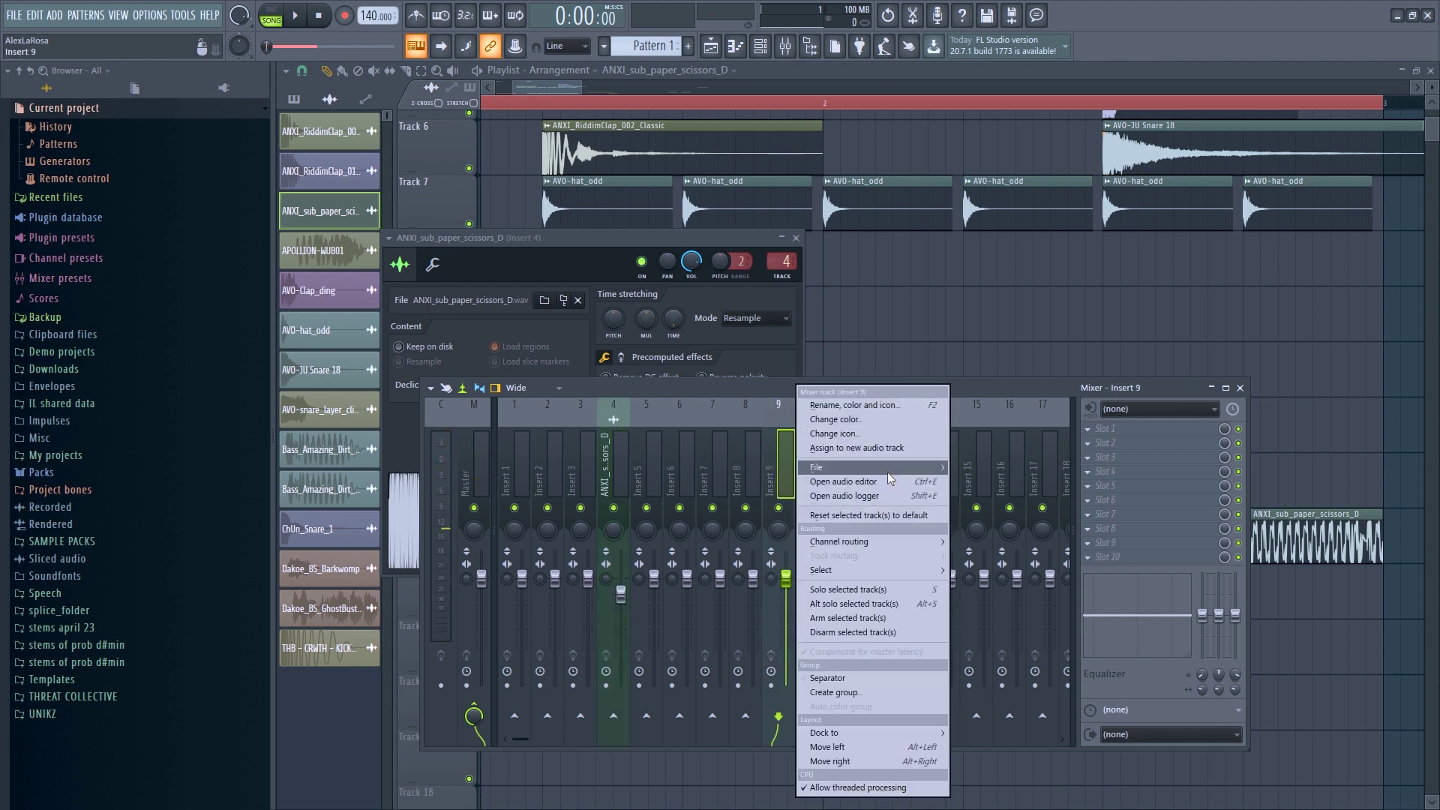
pyautogui.click(892, 407)
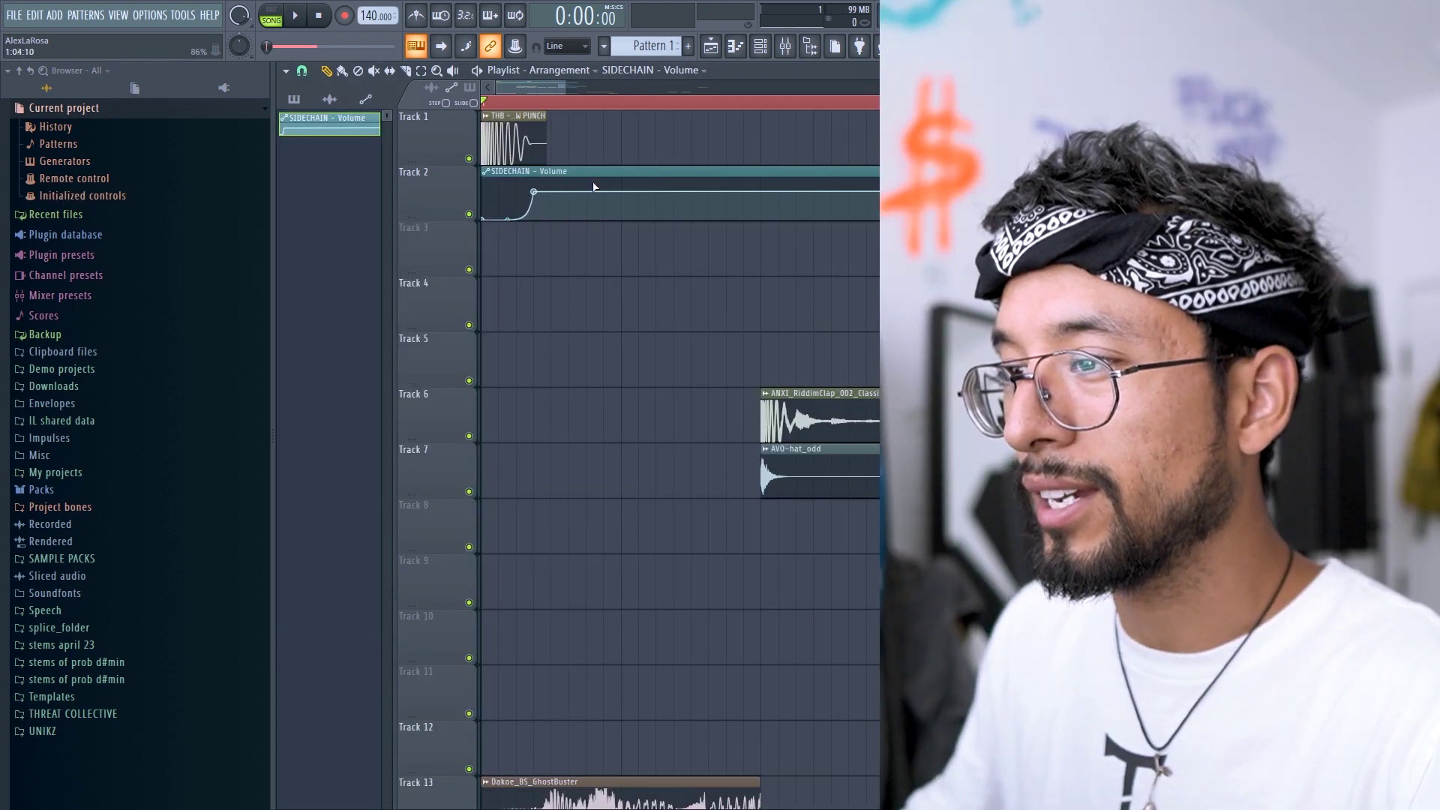
# Trim the SIDECHAIN - Volume automation on Track 2 to the kick's length and place a copy under the second kick.
pyautogui.moveTo(874, 196); pyautogui.dragTo(553, 197)
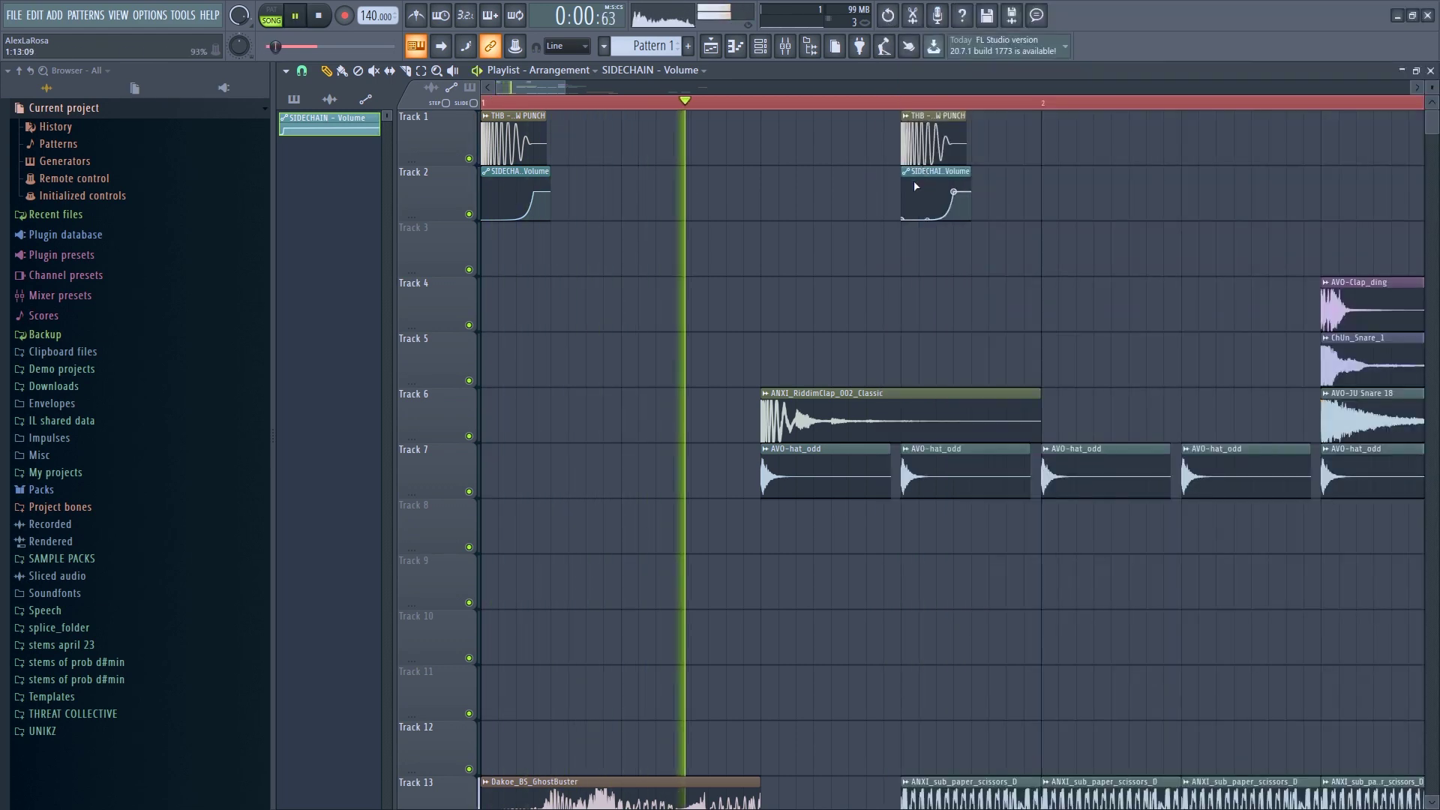
pyautogui.scroll(-2, 802, 166)
# Raise the ANXI_sub_paper_scissors_D mixer track's level slightly.
pyautogui.press('F9')
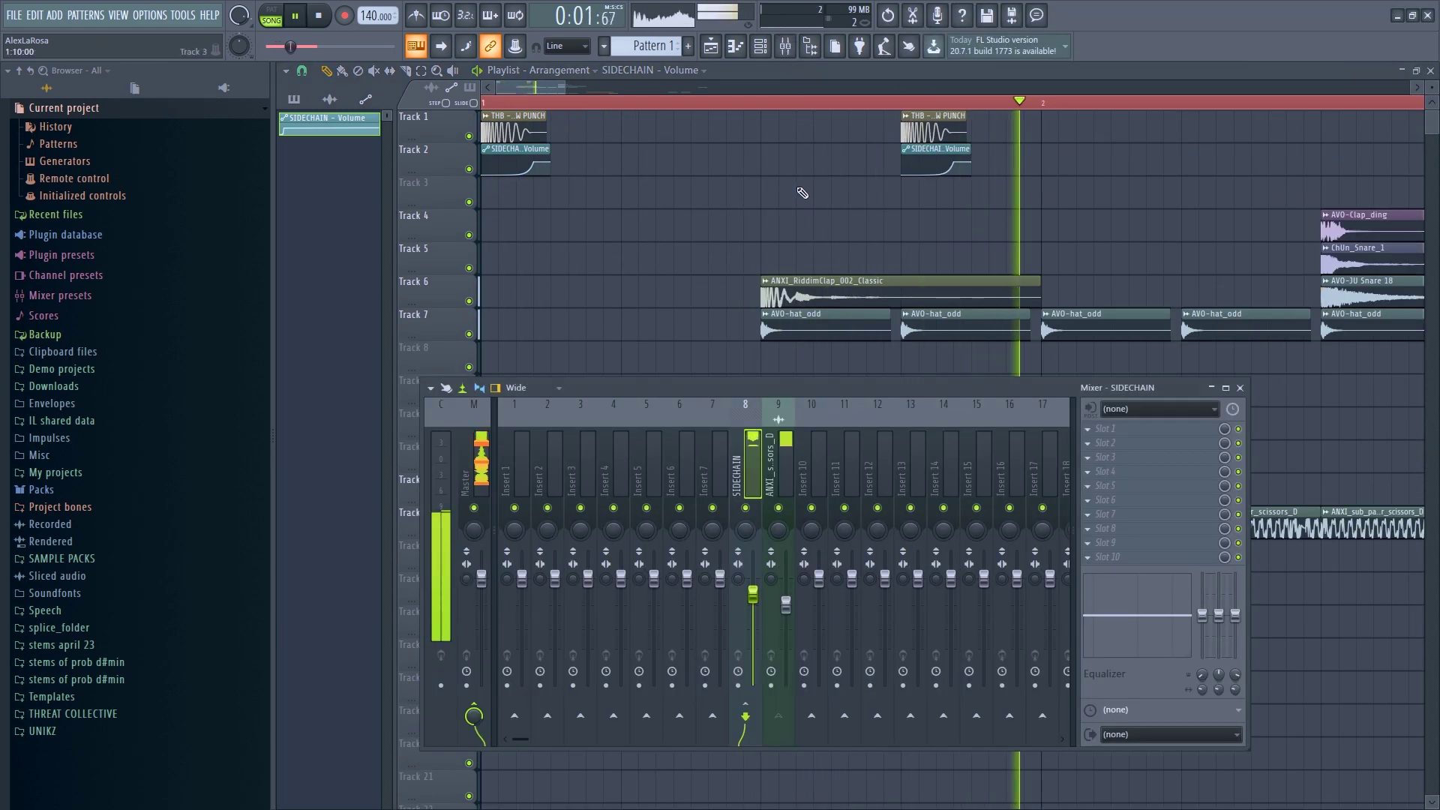
pyautogui.moveTo(786, 604); pyautogui.dragTo(787, 598)
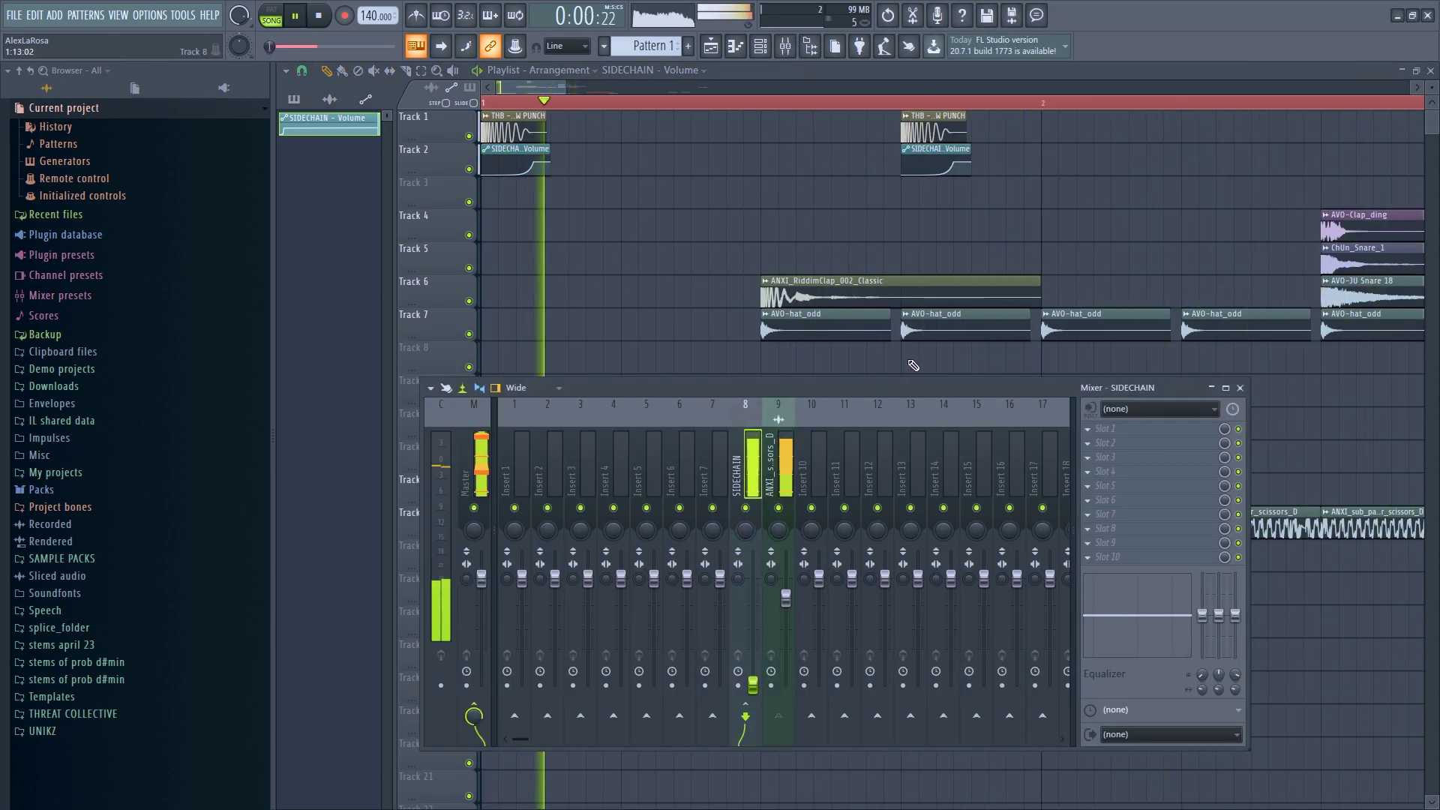
pyautogui.press('F9')
# Remove every second AVO-hat_odd clip on Track 7 and add a third kick with sidechain automation in bar 2.
pyautogui.scroll(4, 913, 365)
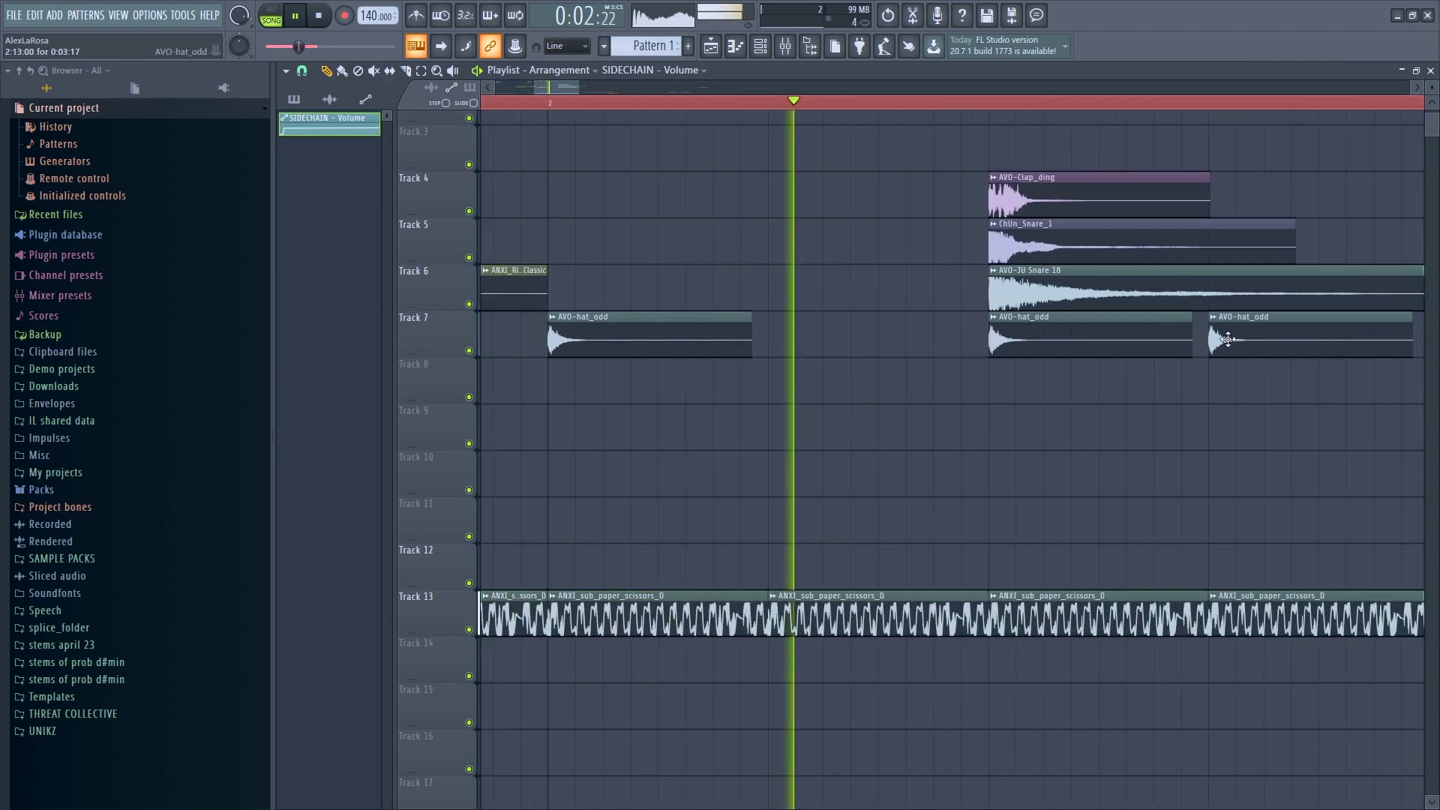
pyautogui.scroll(-4, 1228, 339)
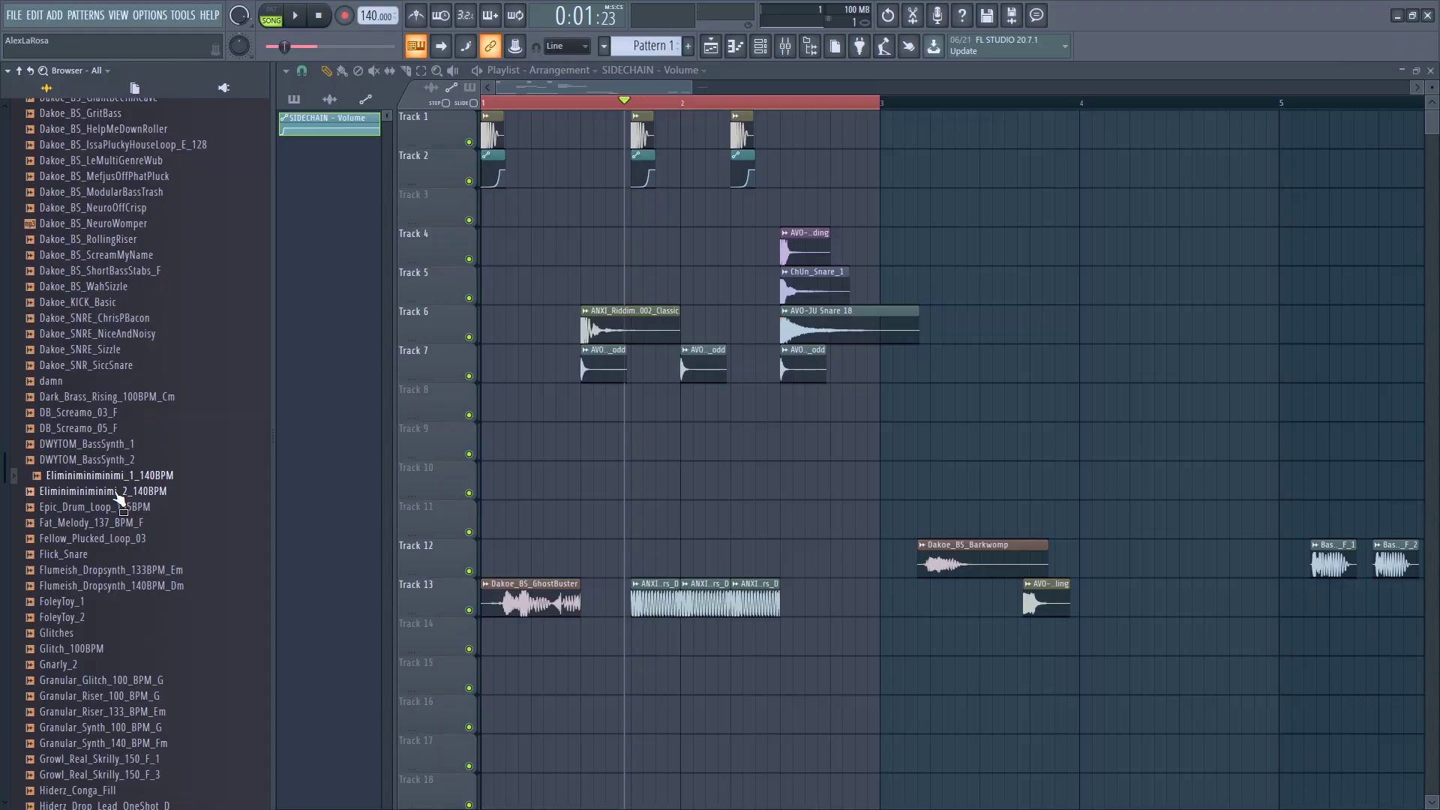
# Place the Eliminiminiminimi_2_140BPM sample on Track 11, starting at the second kick.
pyautogui.moveTo(438, 587); pyautogui.dragTo(632, 533)
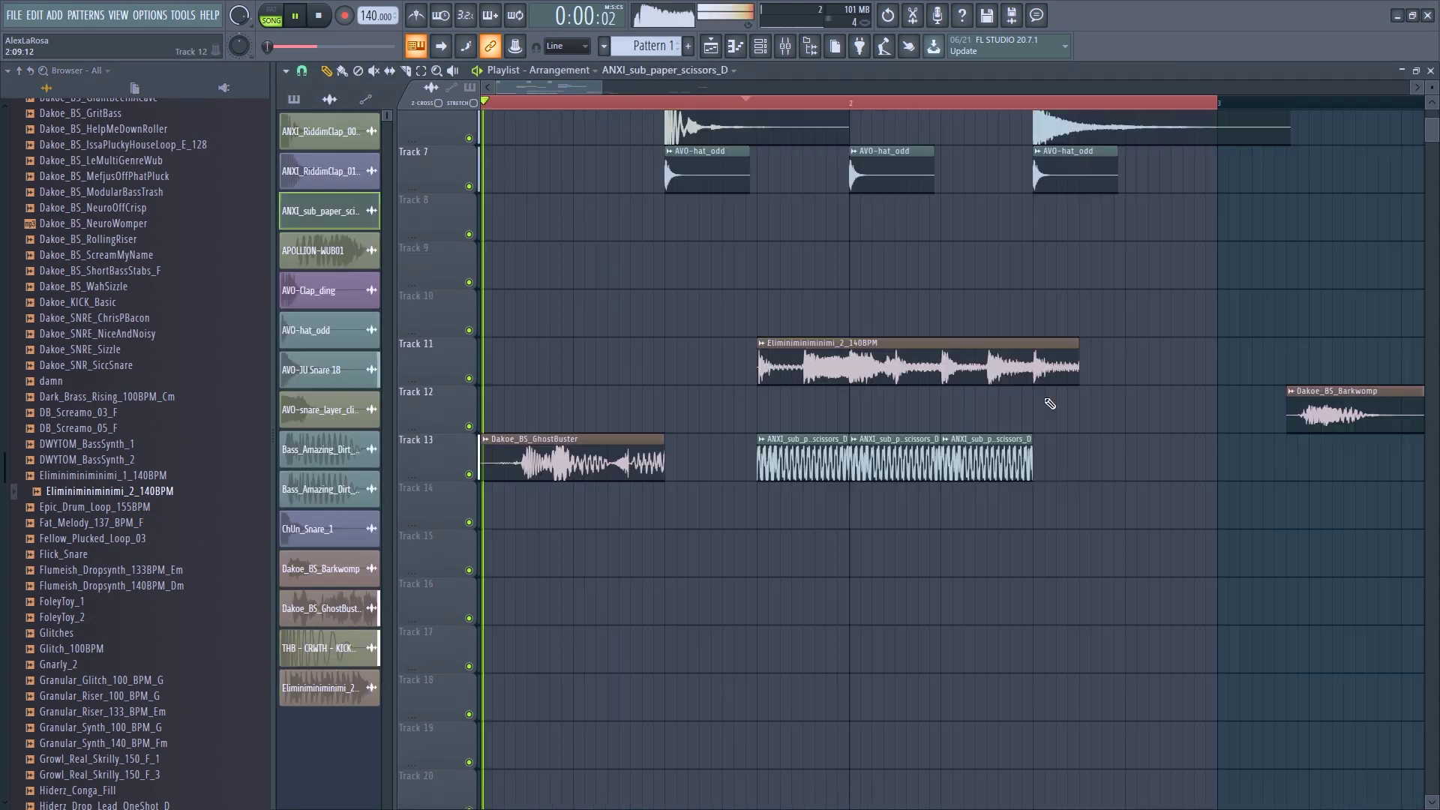
pyautogui.scroll(2, 869, 428)
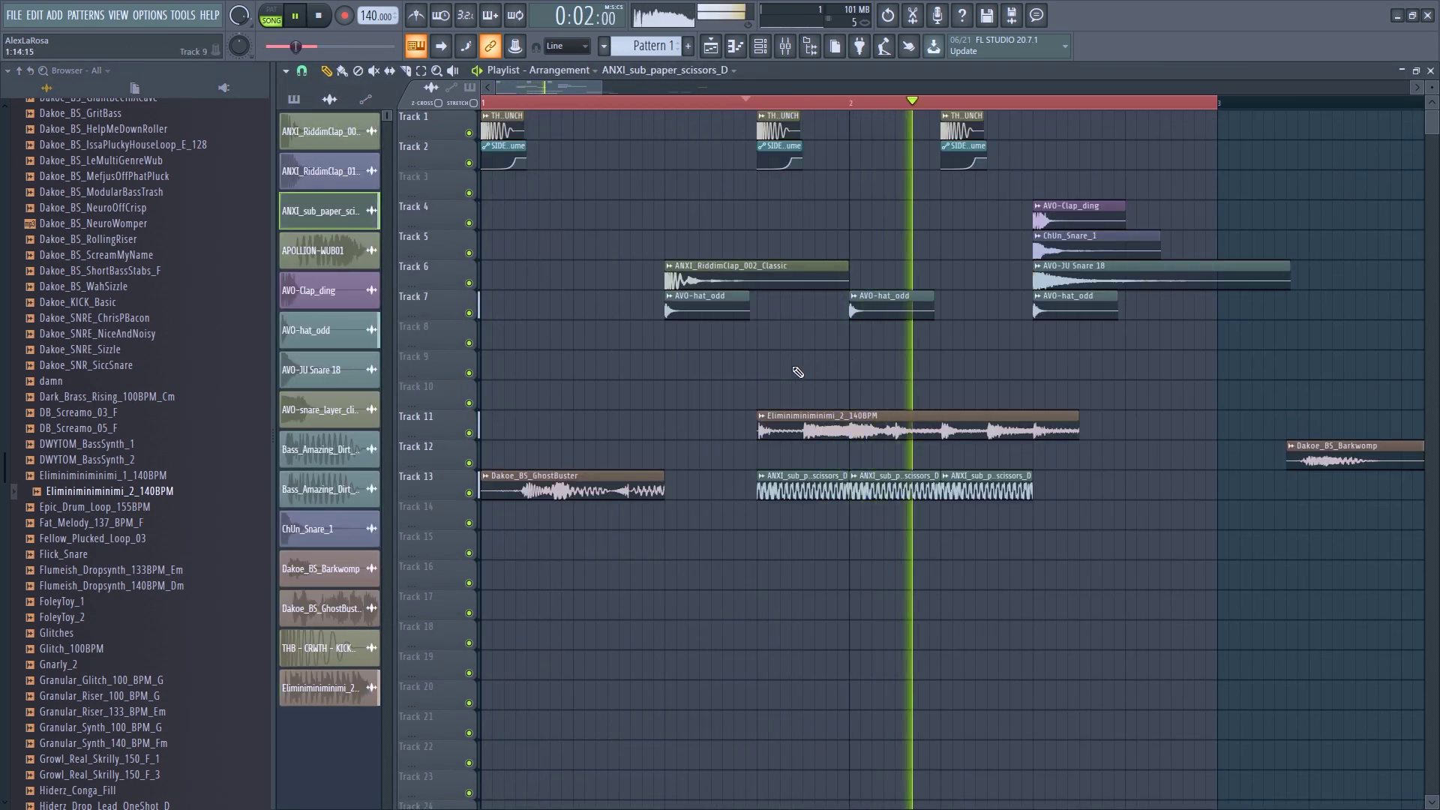
pyautogui.doubleClick(869, 428)
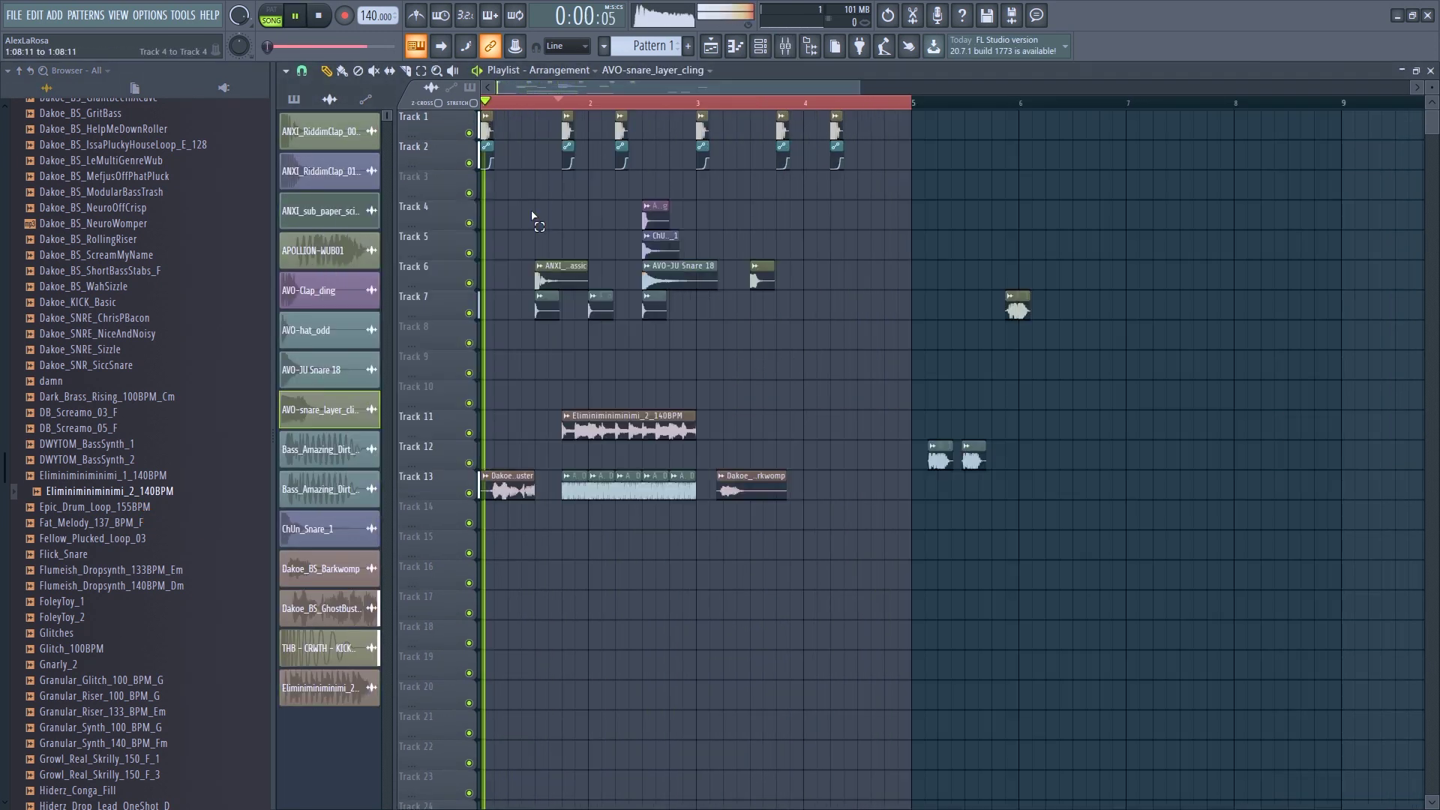
# Duplicate the clap, snare, hat and Eliminiminiminimi_2_140BPM clips from bars 1–2 into bars 3–4 and remove AVO-snare_layer_cling.
pyautogui.moveTo(530, 203); pyautogui.dragTo(715, 423)
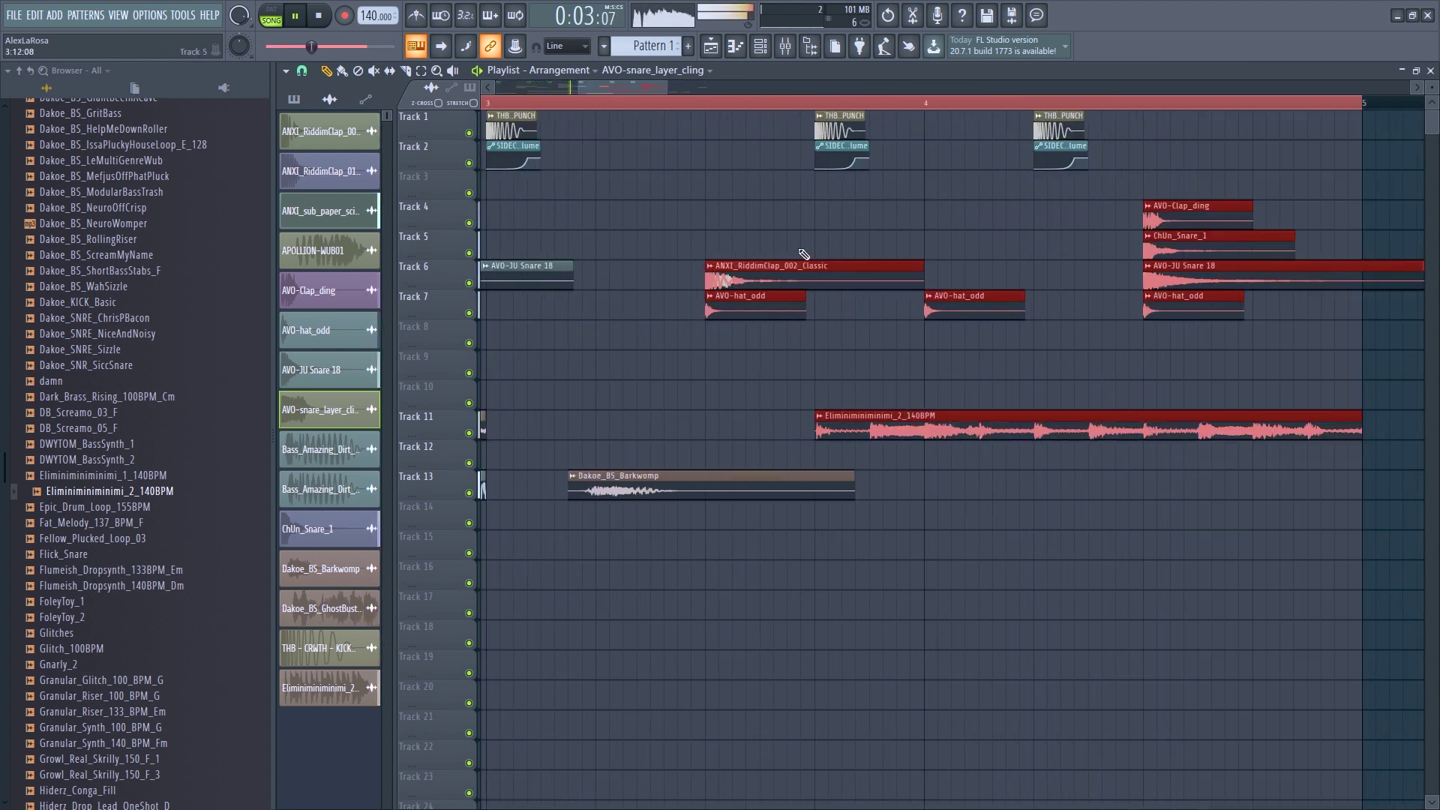
pyautogui.click(804, 255)
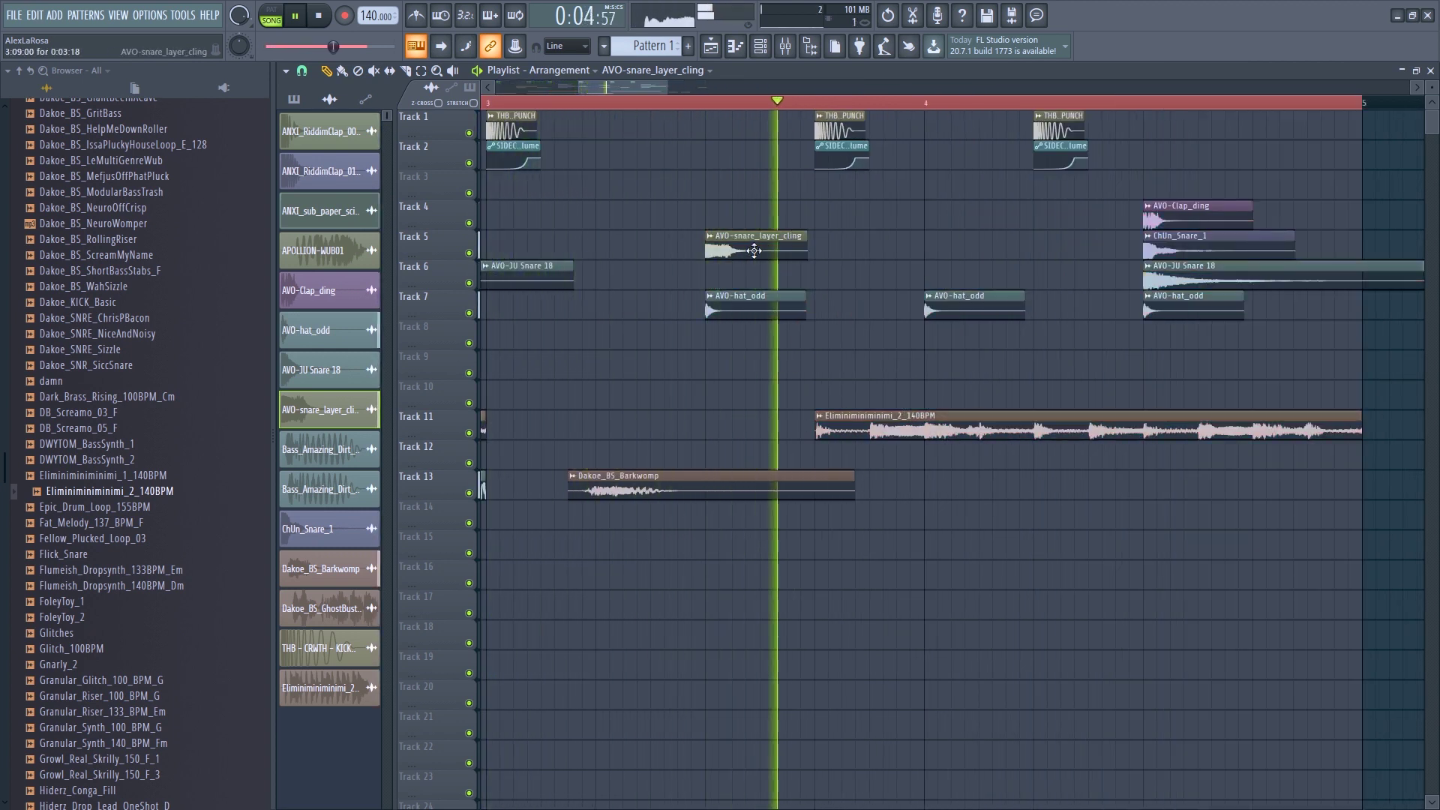
pyautogui.click(754, 249)
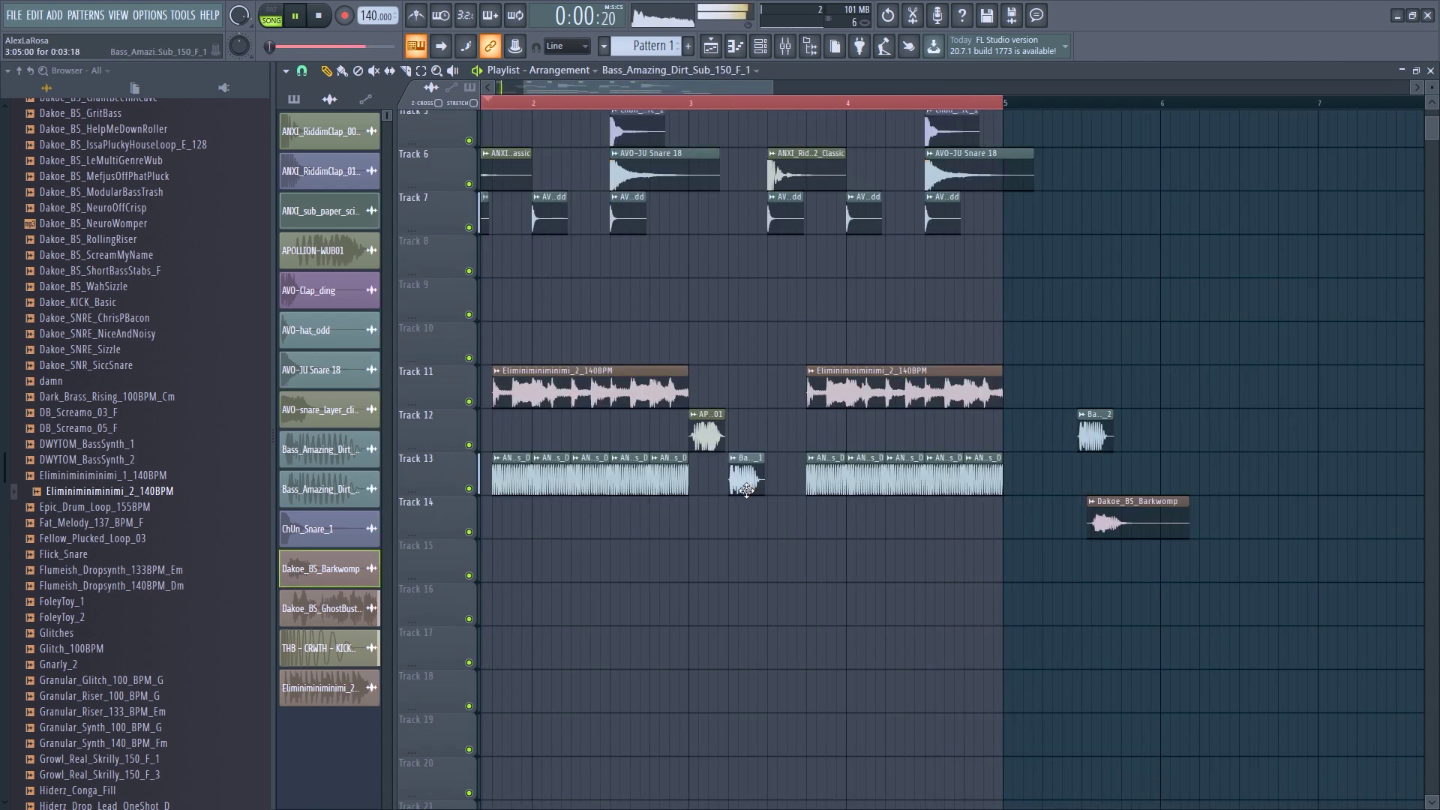
# Route the APOLLION-WUB01 channel to mixer track 9, shared with ANXI_sub_paper_scissors_D, and close the open windows.
pyautogui.scroll(3, 747, 490)
pyautogui.press('F9')
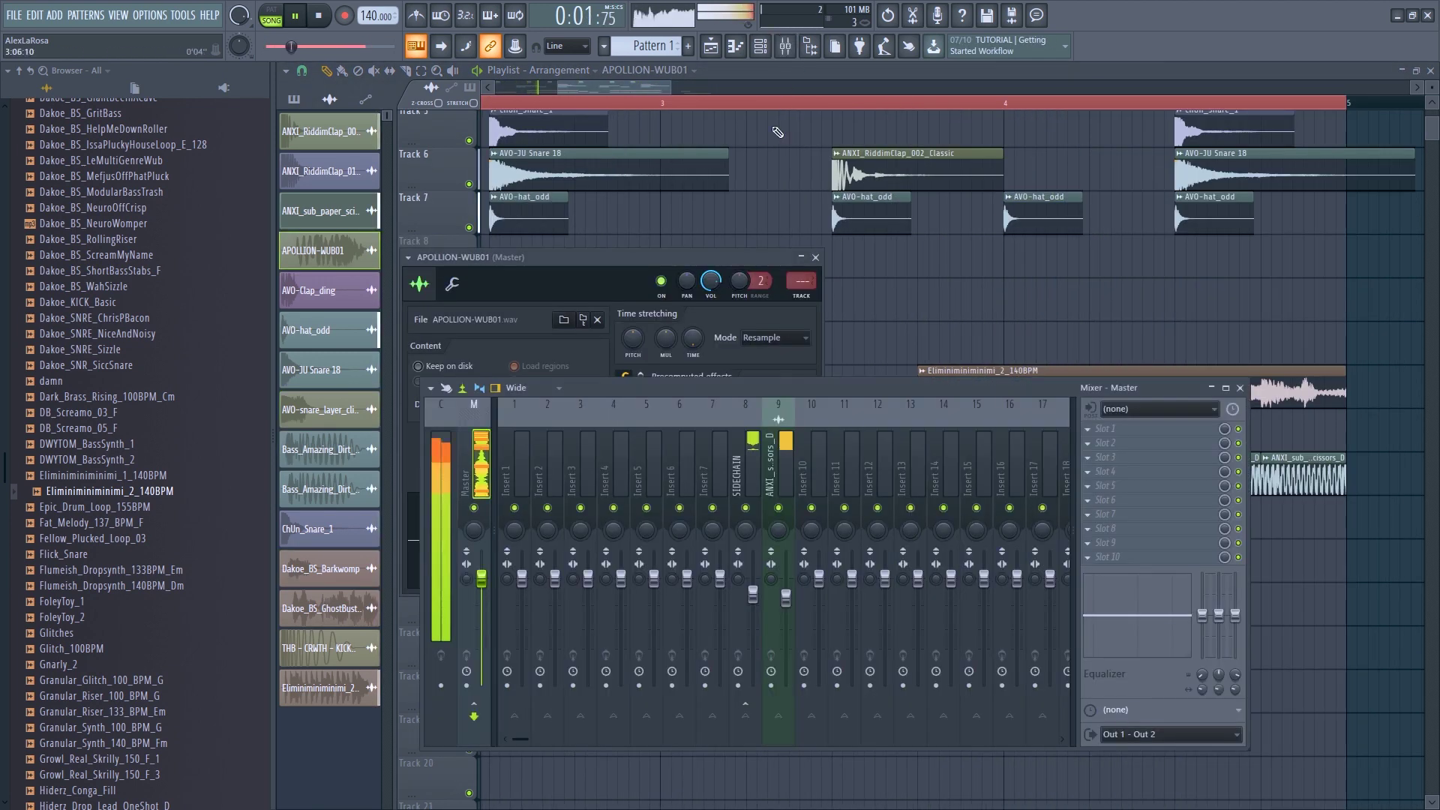
pyautogui.rightClick(787, 487)
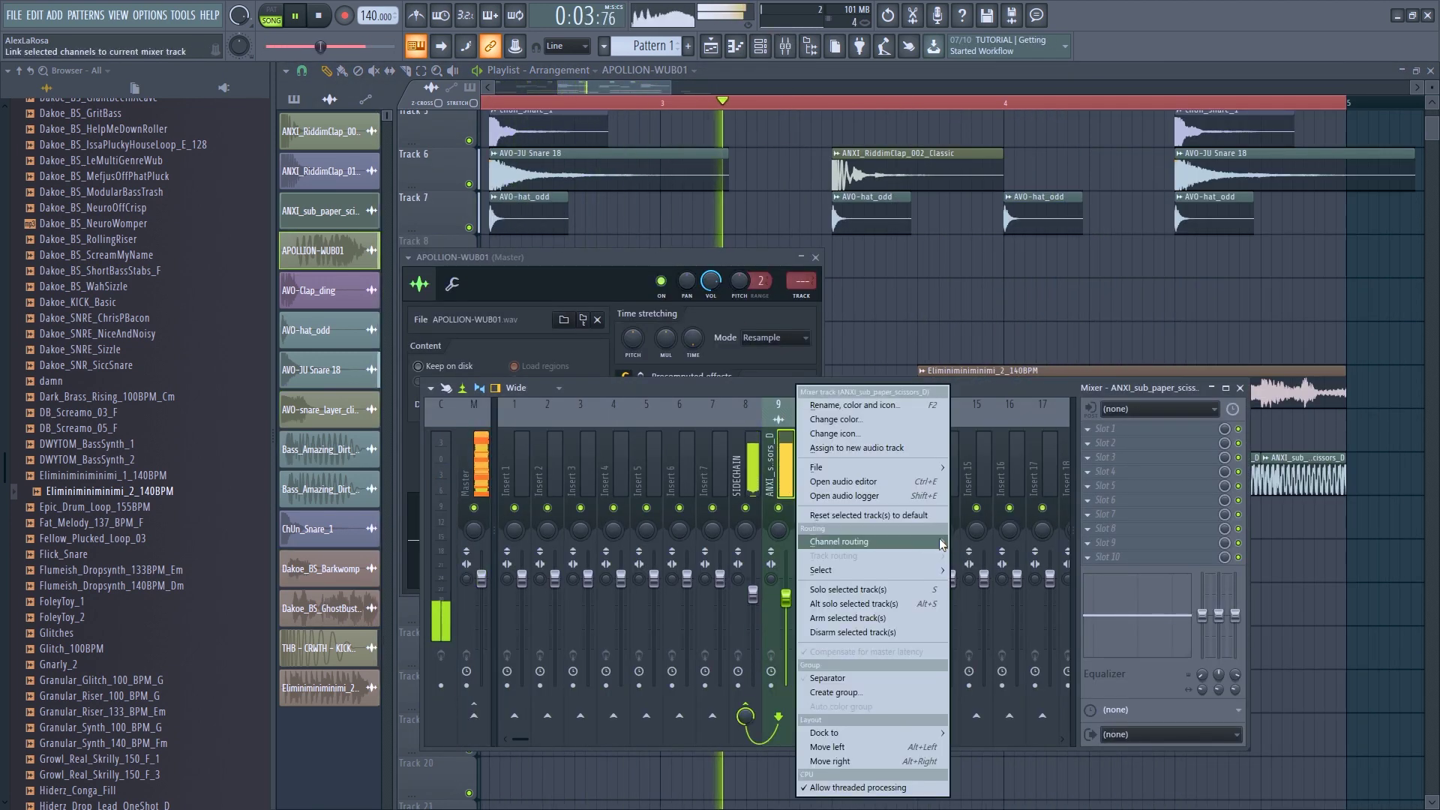
pyautogui.click(1050, 548)
pyautogui.press('F12')
# Set APOLLION-WUB01 to Auto stretch mode with Normalize enabled and open the sample in Edison.
pyautogui.doubleClick(763, 470)
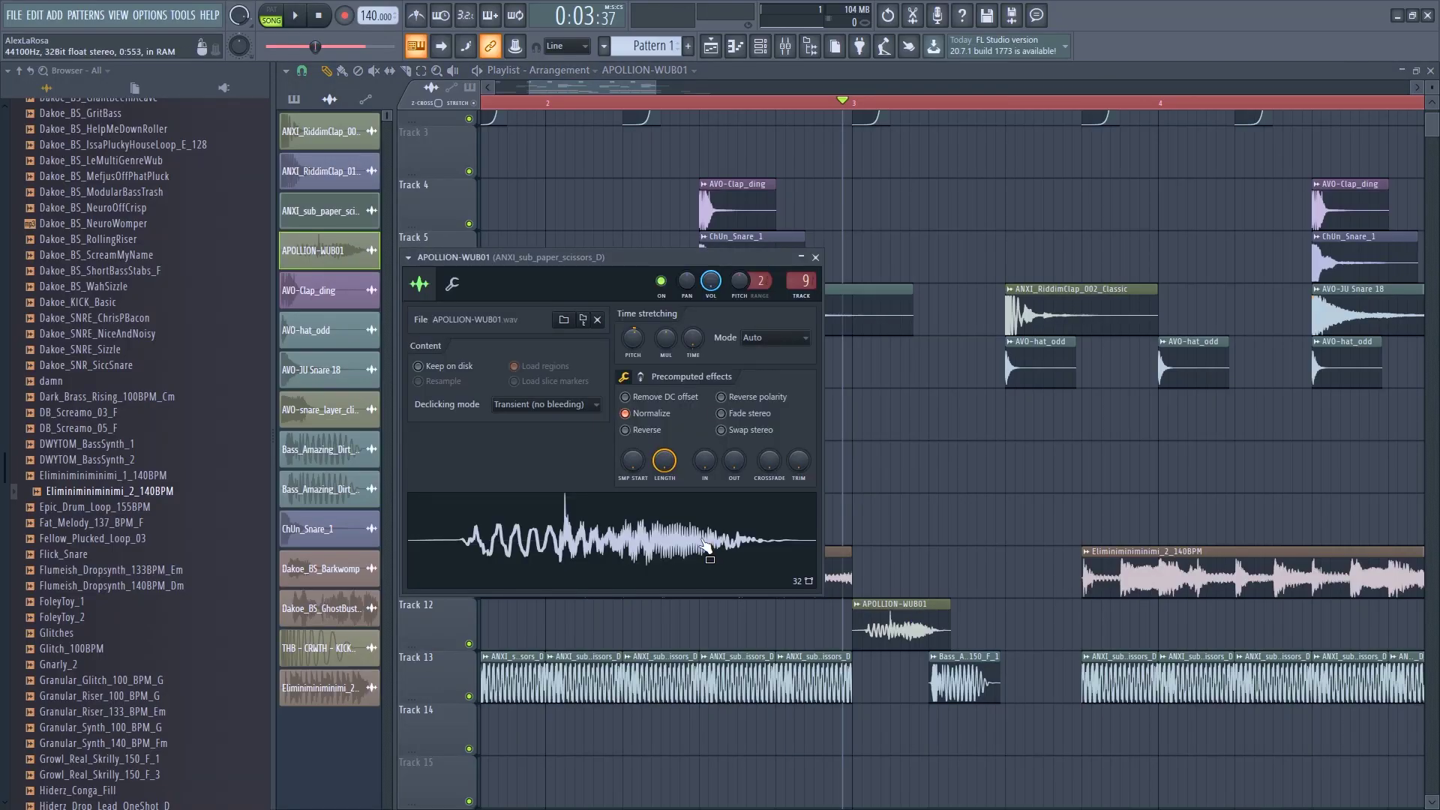
pyautogui.rightClick(612, 536)
pyautogui.click(663, 559)
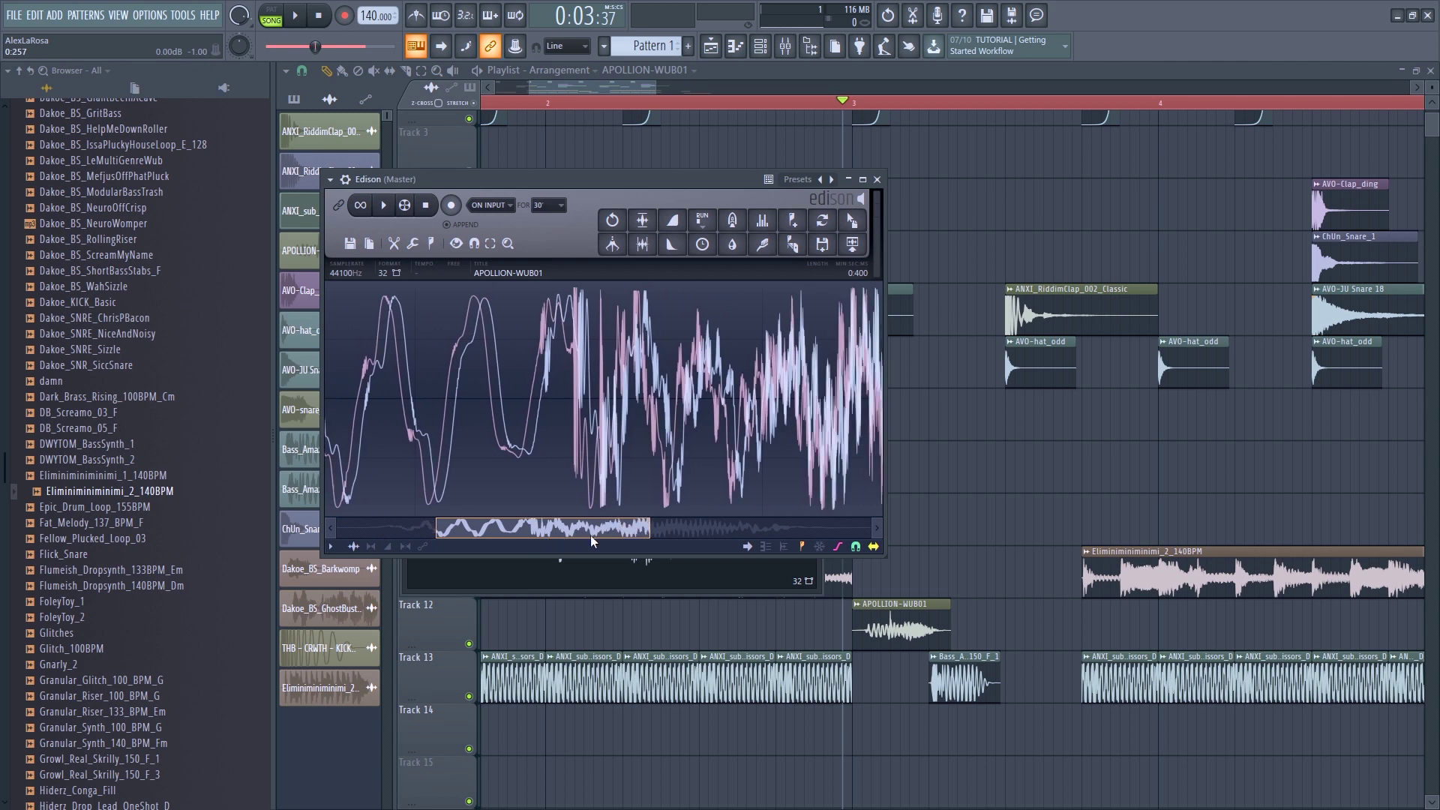
# Move the APOLLION-WUB01 settings window clear of Edison and select the waveform from 0:152 to 0:154.
pyautogui.click(638, 583)
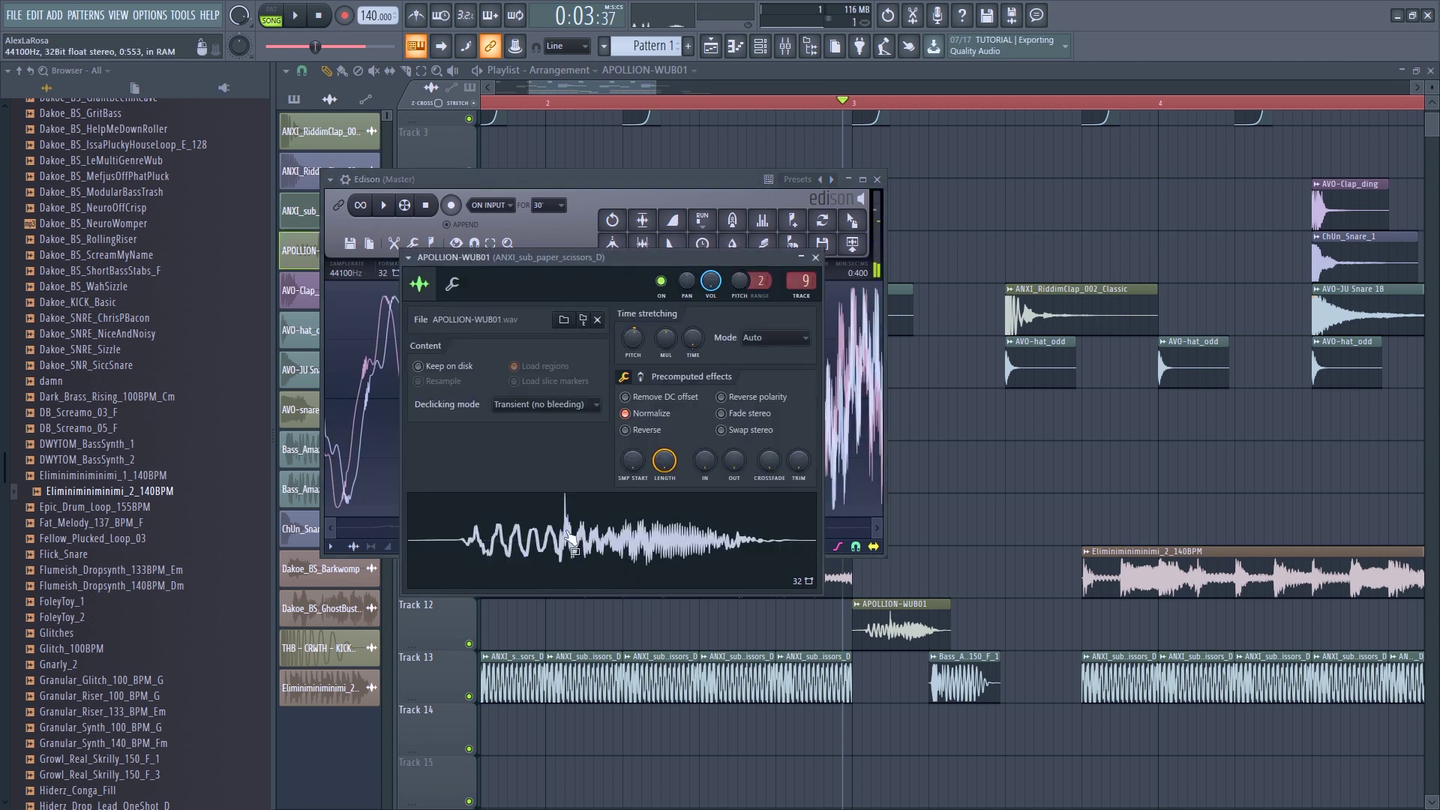
pyautogui.moveTo(592, 262); pyautogui.dragTo(965, 277)
pyautogui.click(605, 352)
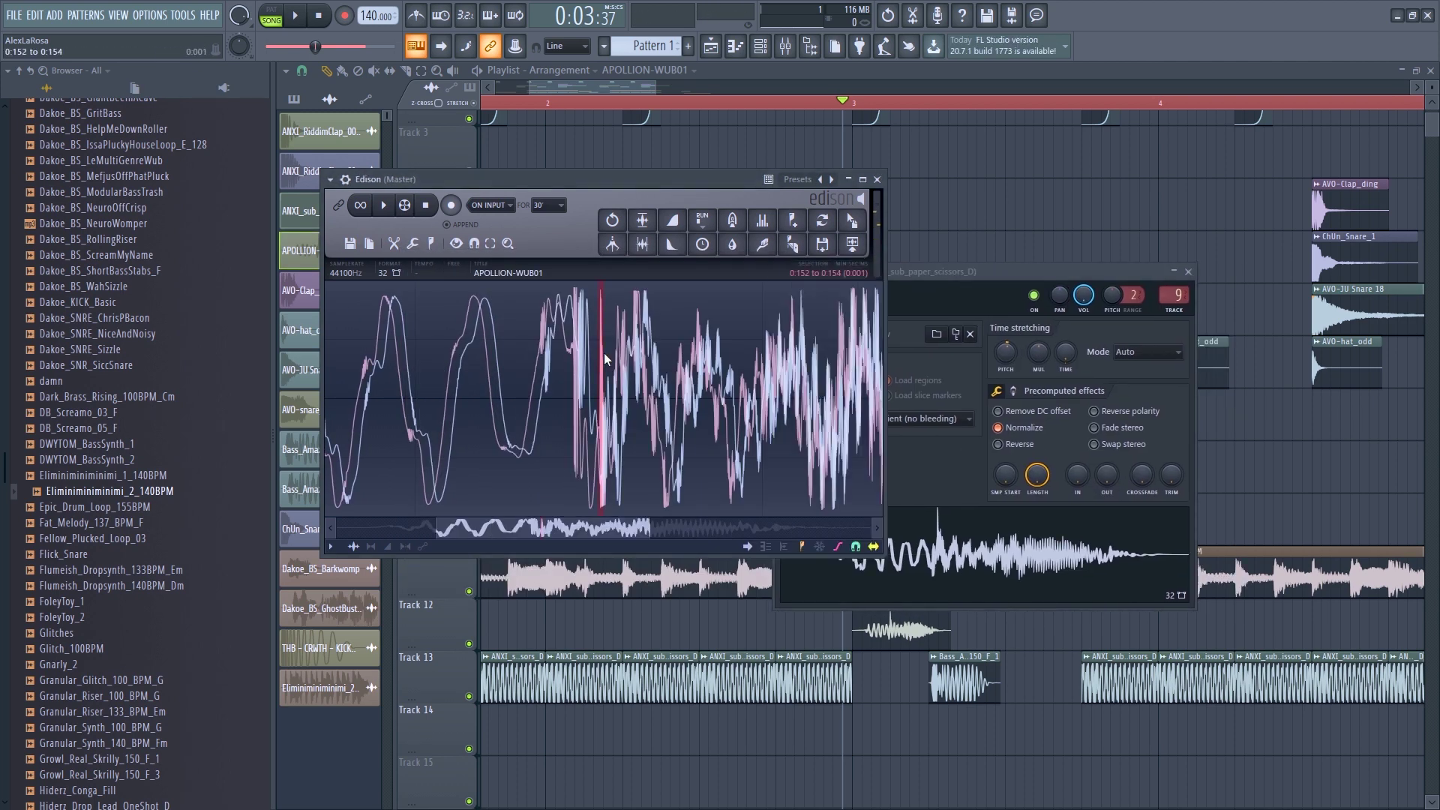
pyautogui.scroll(1, 605, 352)
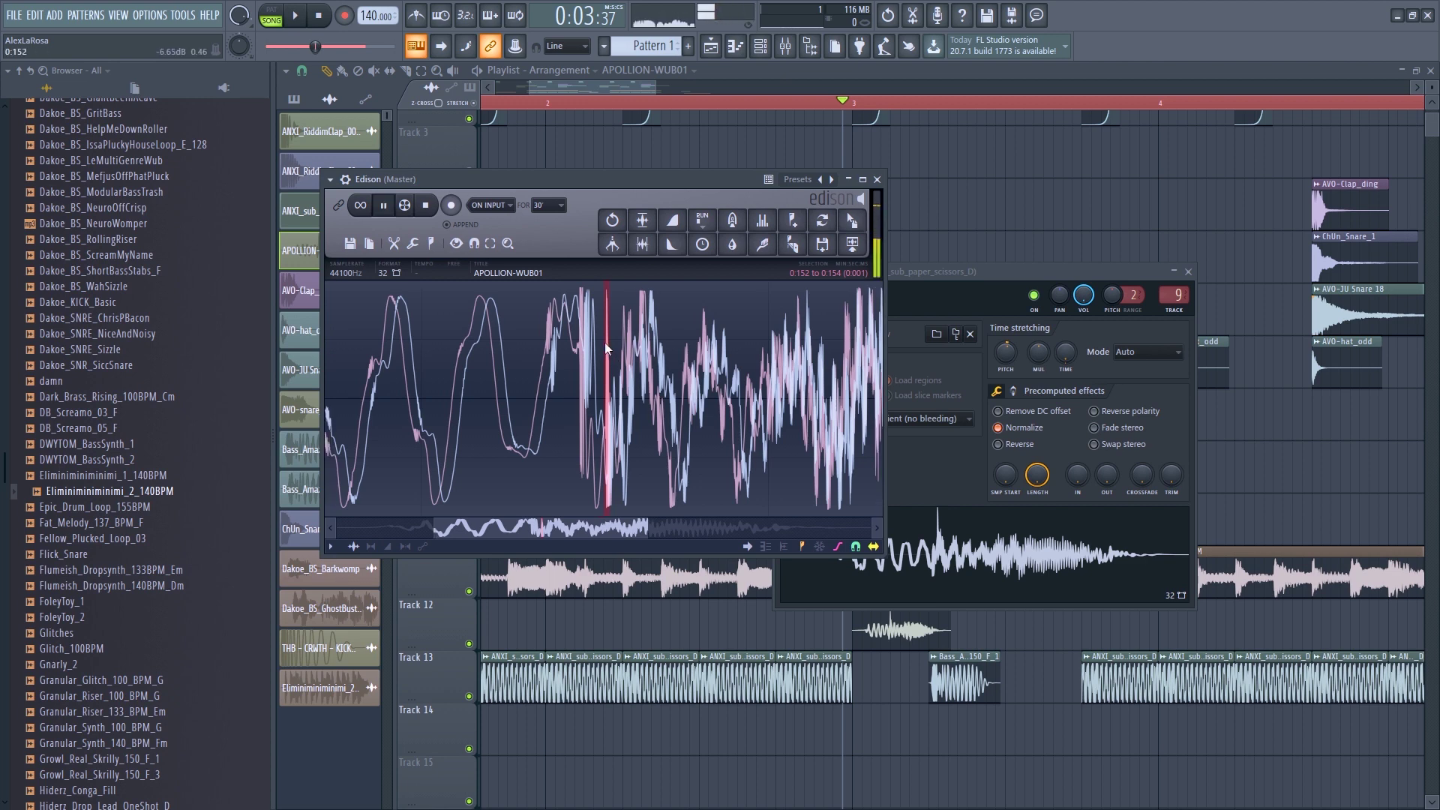
# Process the selected stretch from 0:152 to 0:154 in Edison with the Amp tool three times in a row.
pyautogui.hotkey('alt', 'a')
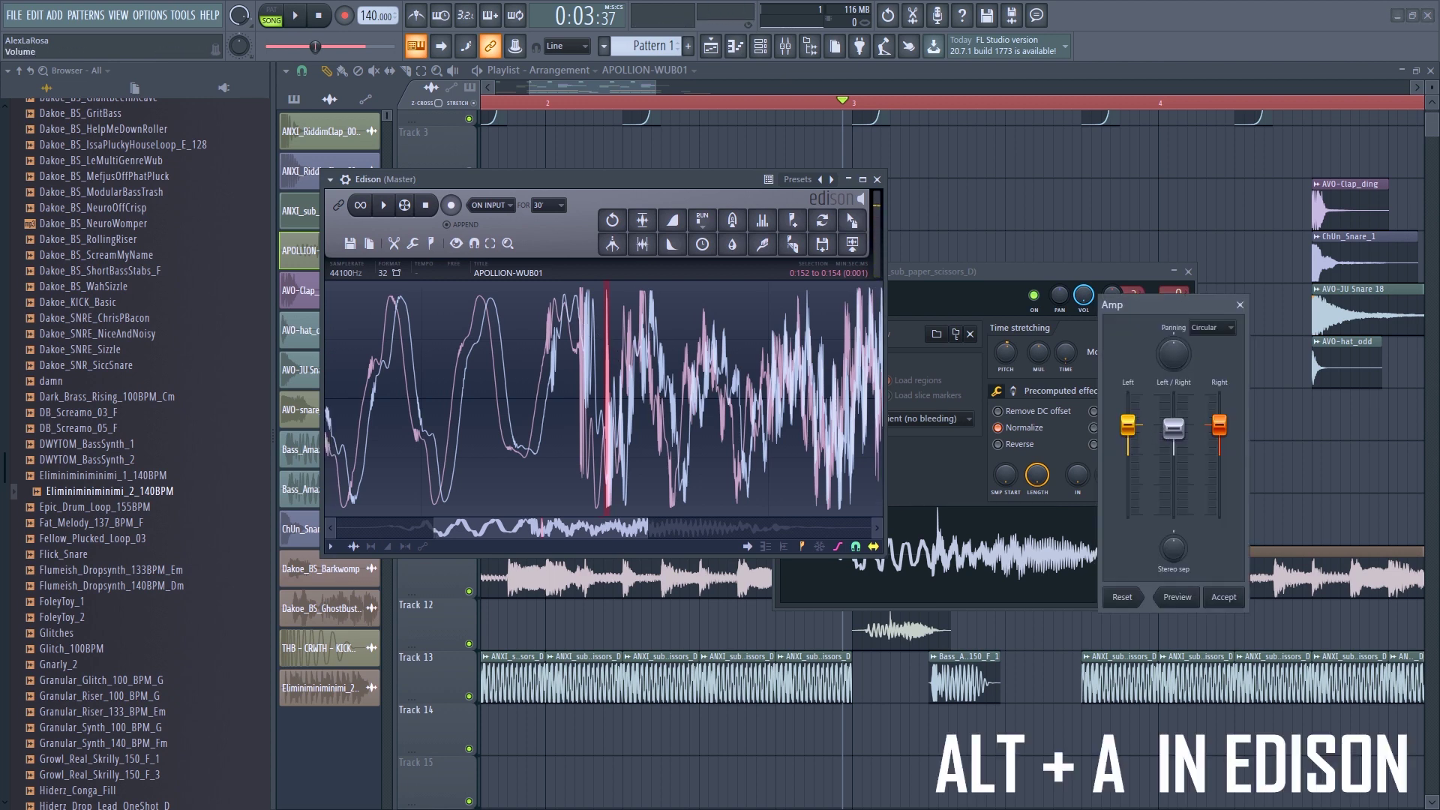
pyautogui.click(1223, 598)
pyautogui.hotkey('alt', 'a')
pyautogui.click(1220, 598)
pyautogui.hotkey('alt', 'a')
pyautogui.click(1223, 598)
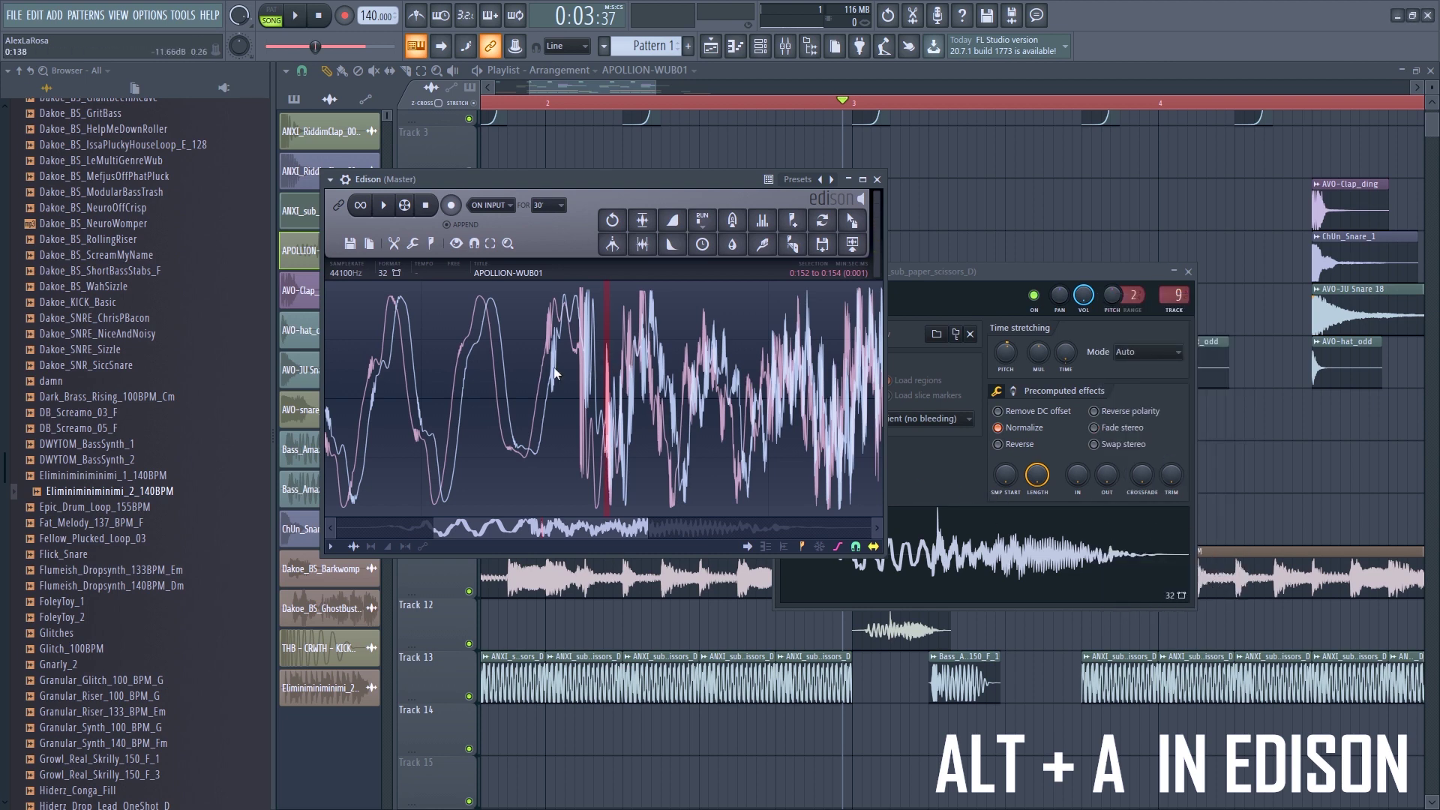
# Select the audio from 0:000 to 0:225 in Edison and load it back into the APOLLION-WUB01 channel.
pyautogui.moveTo(605, 375); pyautogui.dragTo(330, 395)
pyautogui.scroll(-2, 419, 394)
pyautogui.moveTo(863, 412); pyautogui.dragTo(475, 413)
pyautogui.scroll(-2, 480, 420)
pyautogui.moveTo(639, 443); pyautogui.dragTo(327, 446)
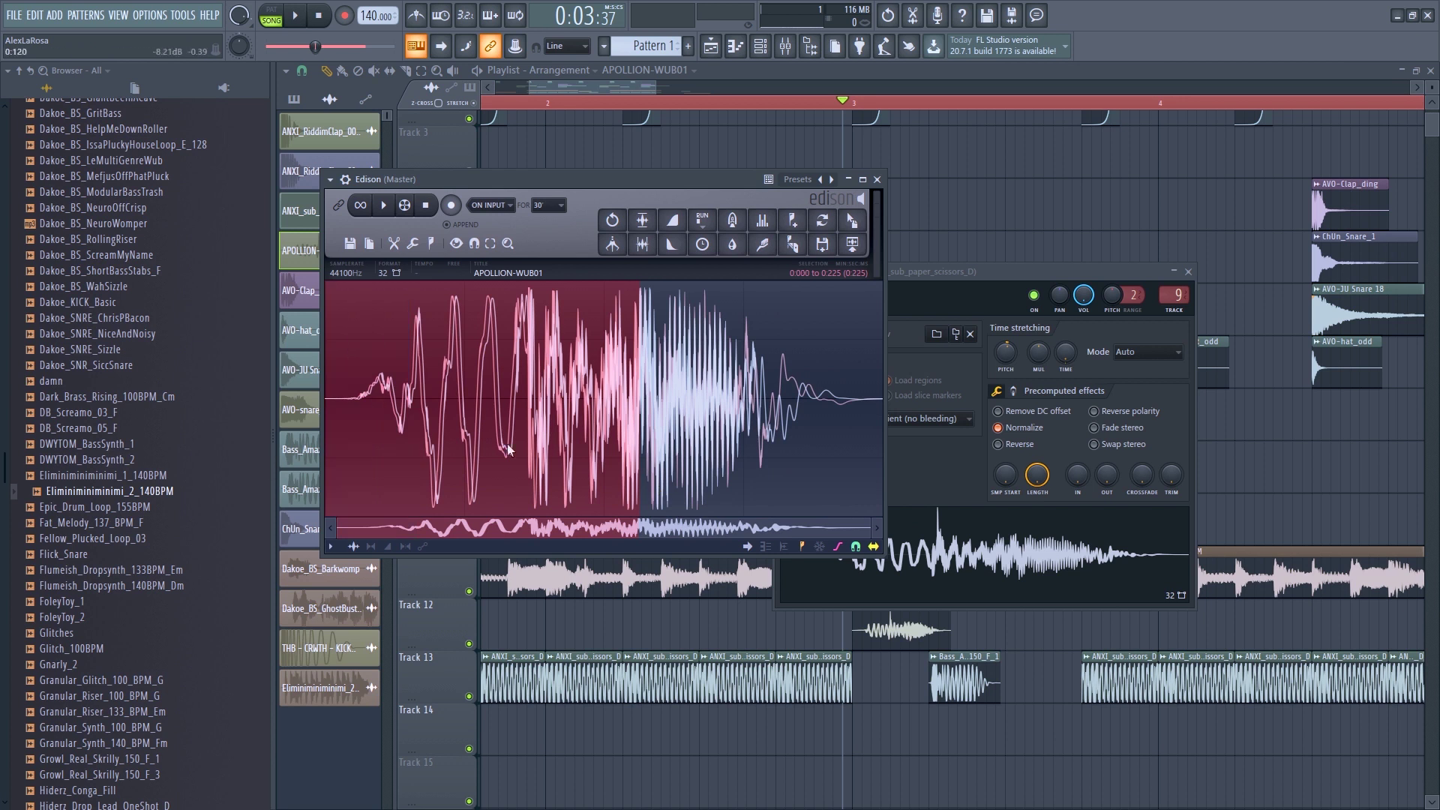
pyautogui.moveTo(852, 220); pyautogui.dragTo(948, 578)
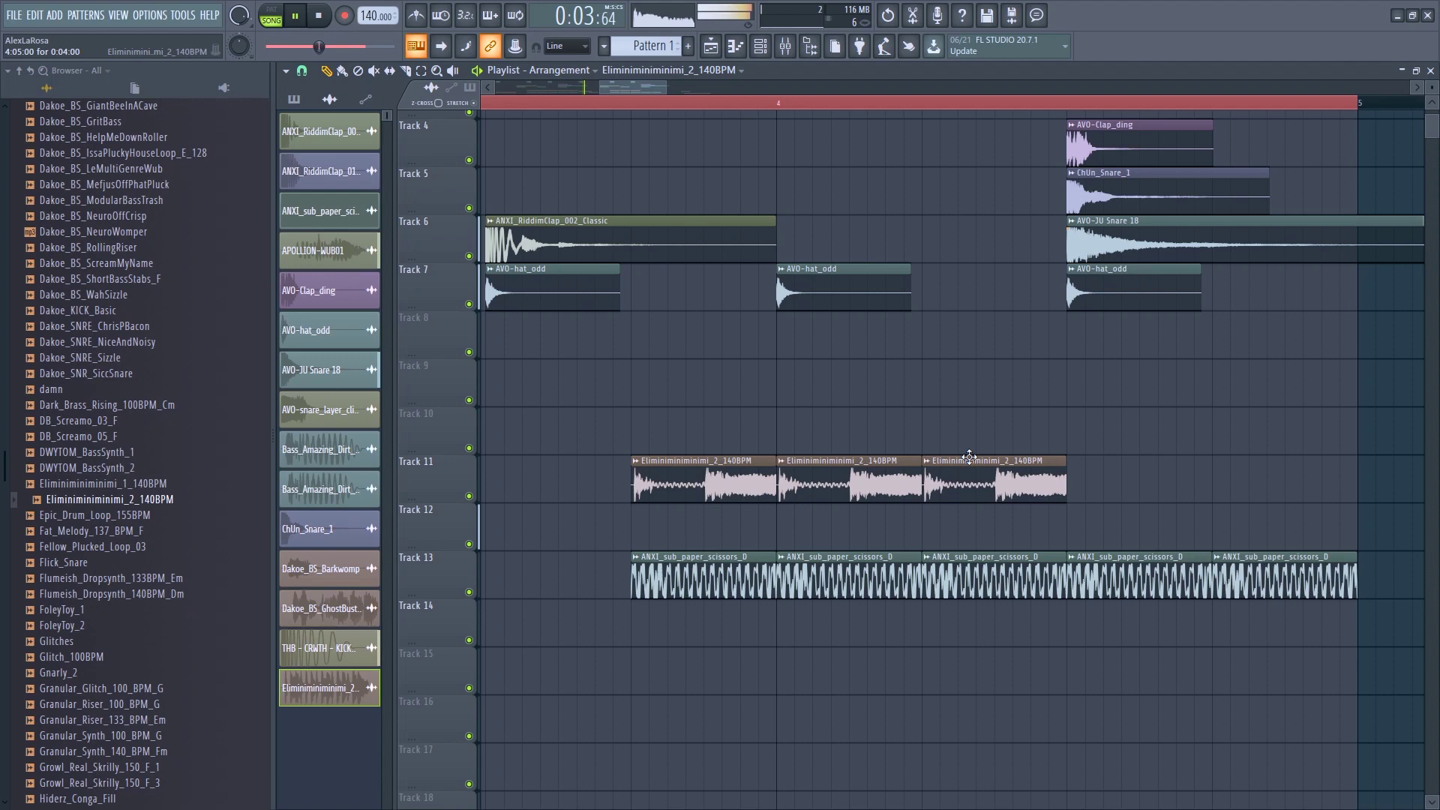
# Play the arrangement and move the selected Eliminiminiminimi_2_140BPM clips from Track 10 down to Track 11.
pyautogui.press('space')
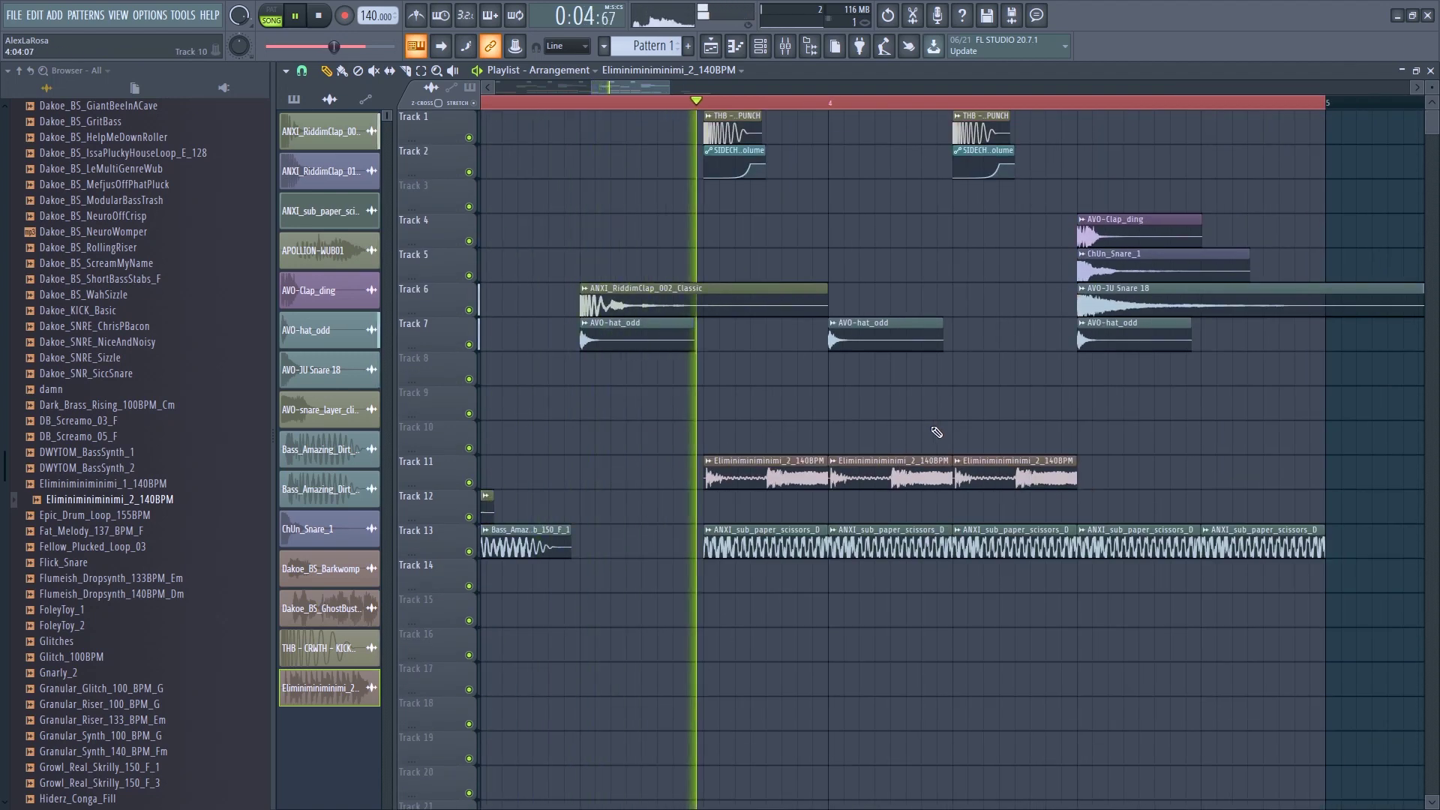
pyautogui.scroll(5, 937, 432)
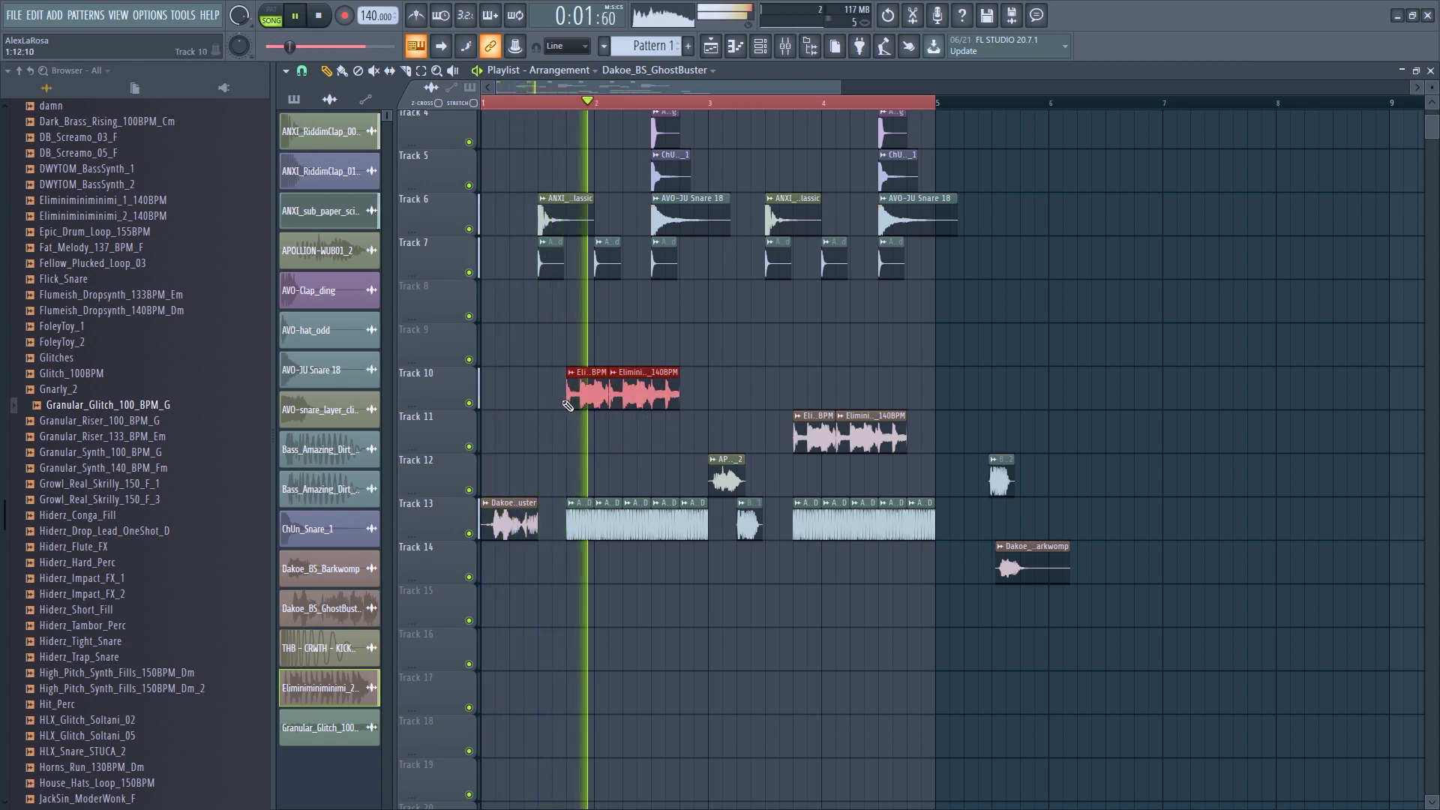
pyautogui.hotkey('shift', 'Down')
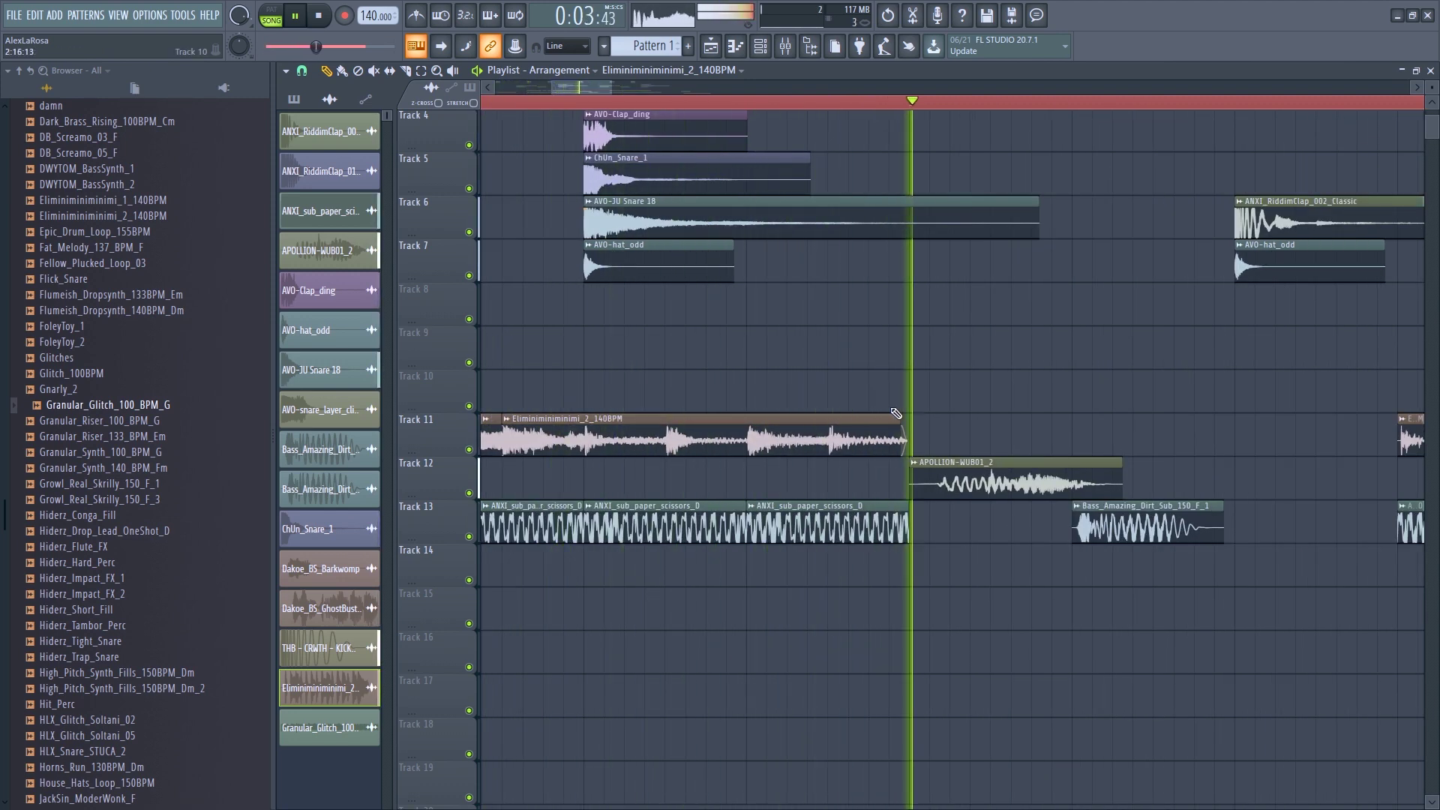
# Stop playback, place the Plonk_1 sample on Track 10 just before bar 3, and close its settings window.
pyautogui.press('space')
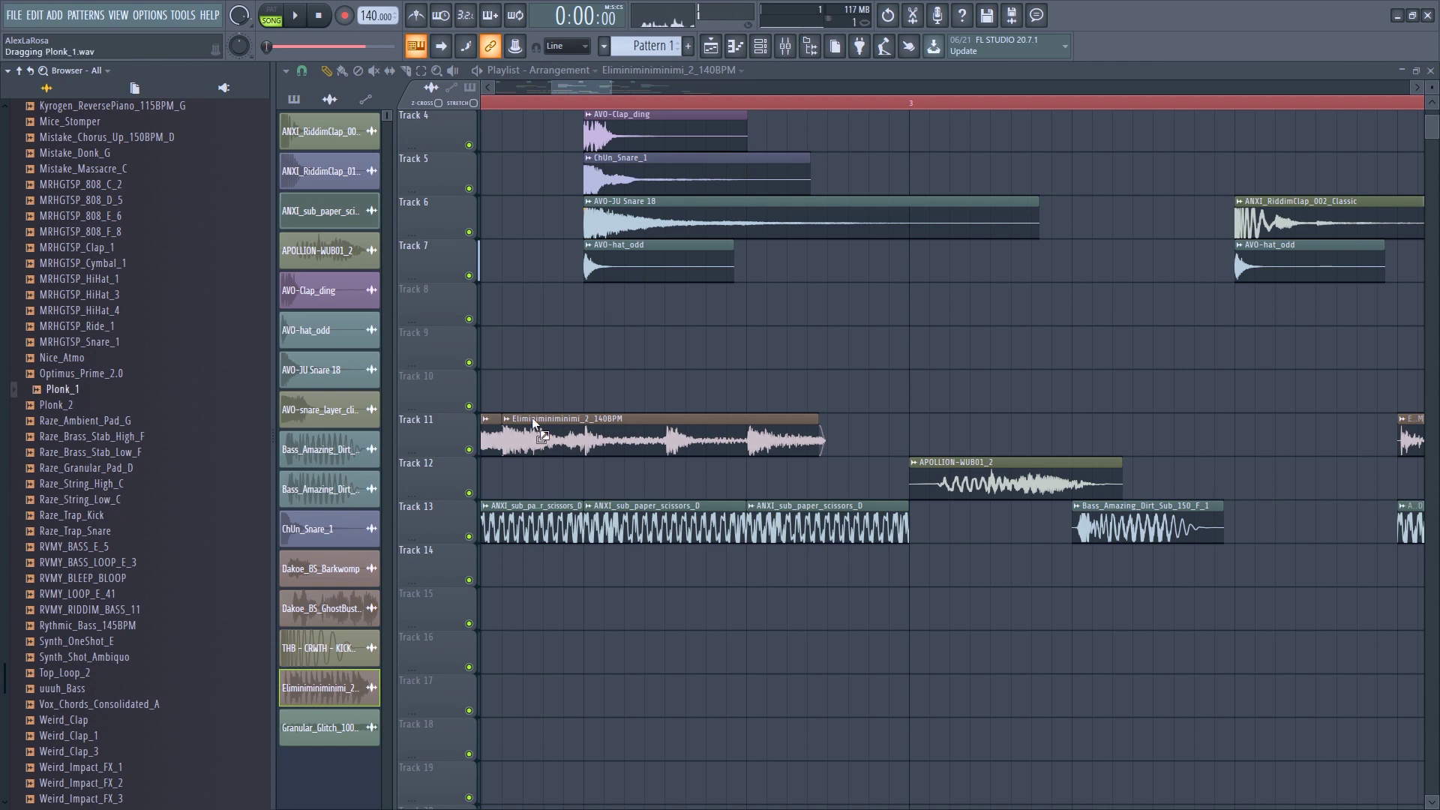
pyautogui.moveTo(532, 420); pyautogui.dragTo(835, 406)
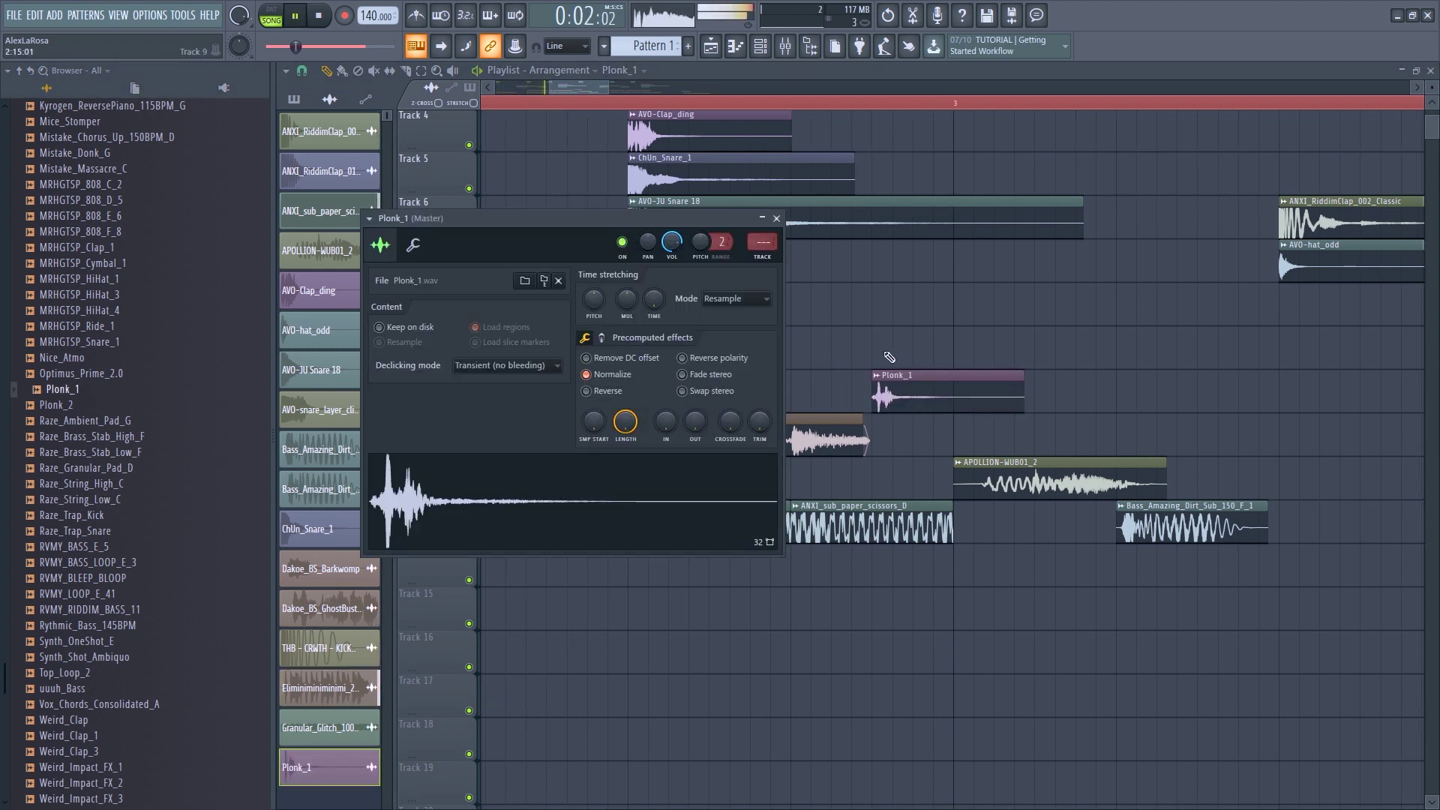
pyautogui.press('Escape')
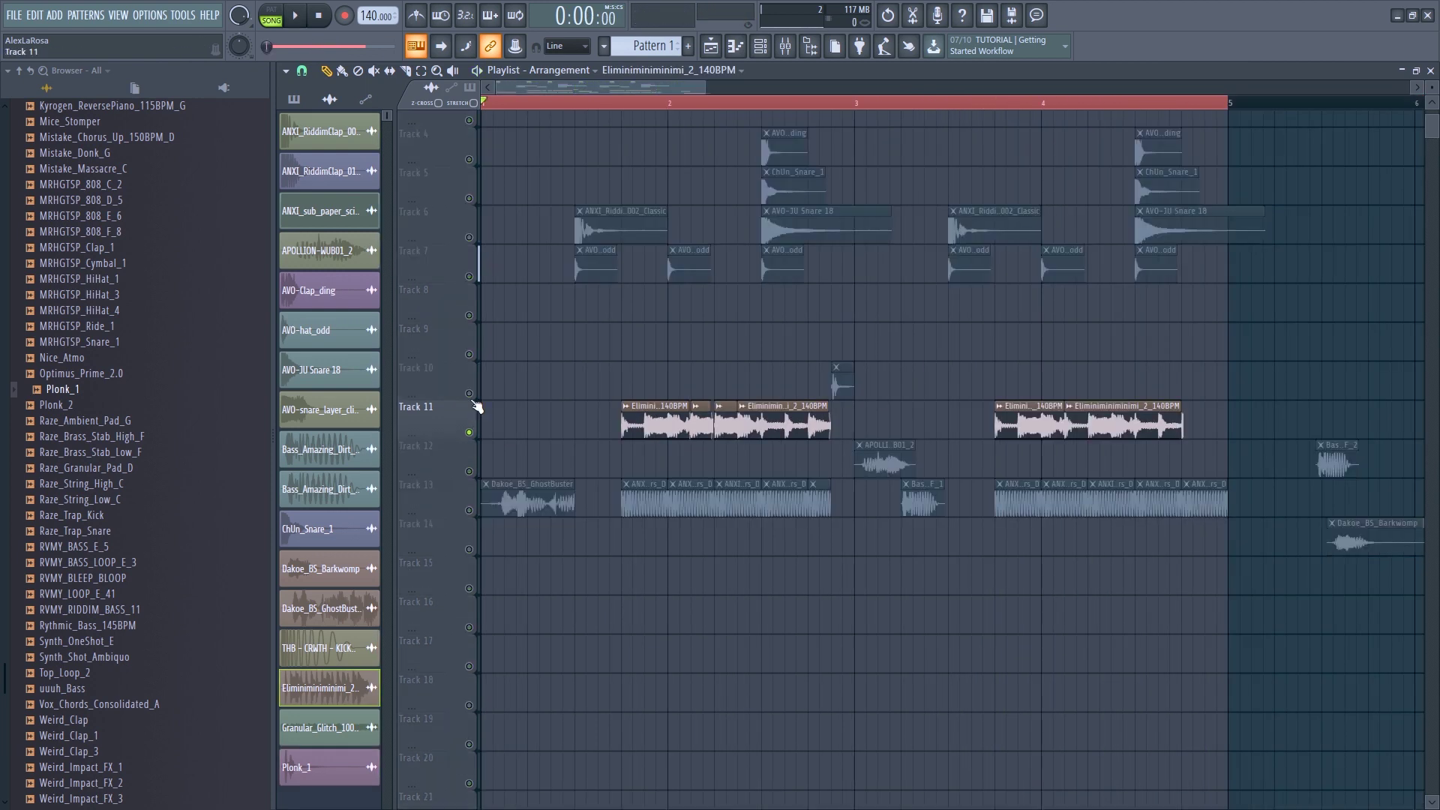
# Open the mixer for the Plonk_1 track and collapse the browser folders.
pyautogui.click(785, 45)
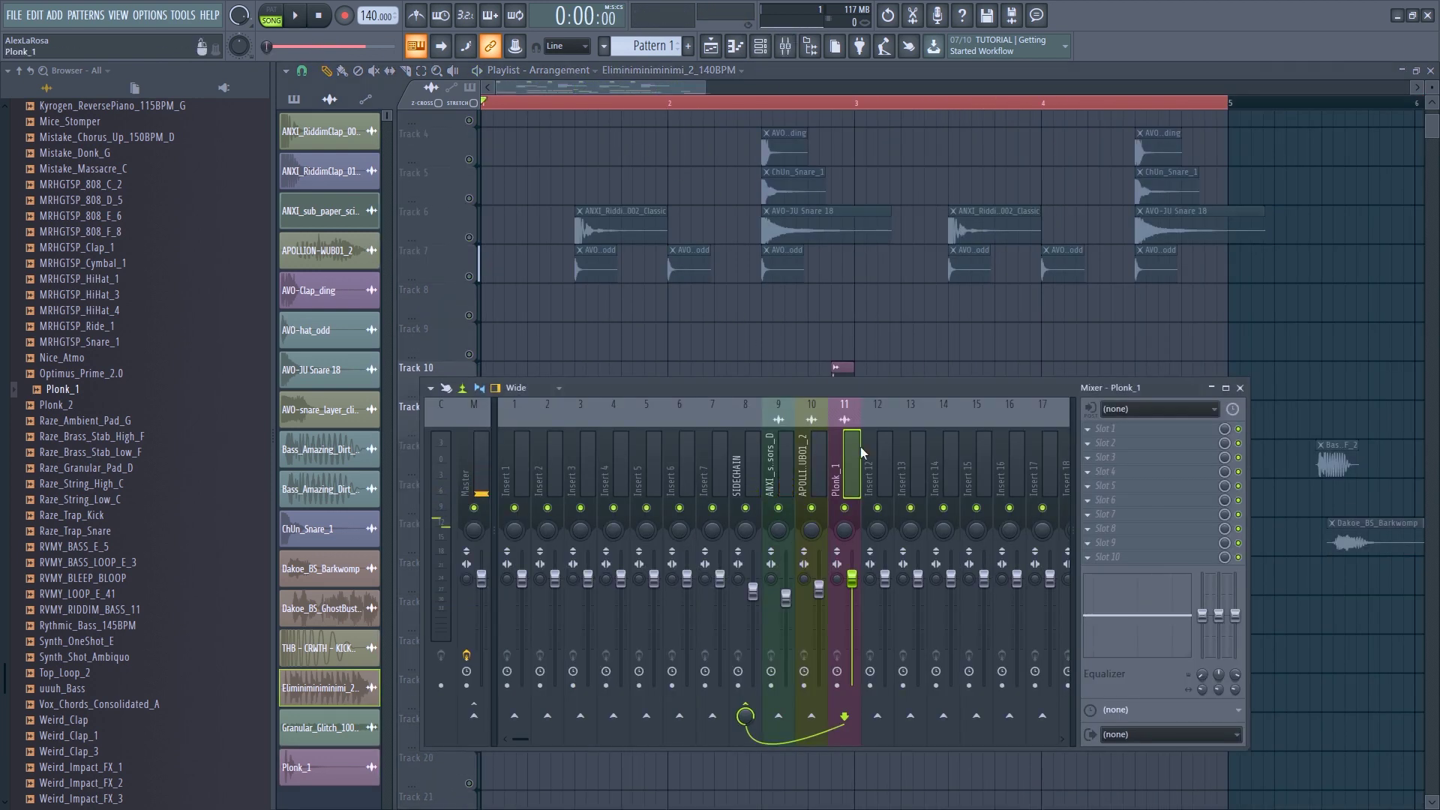
pyautogui.click(21, 70)
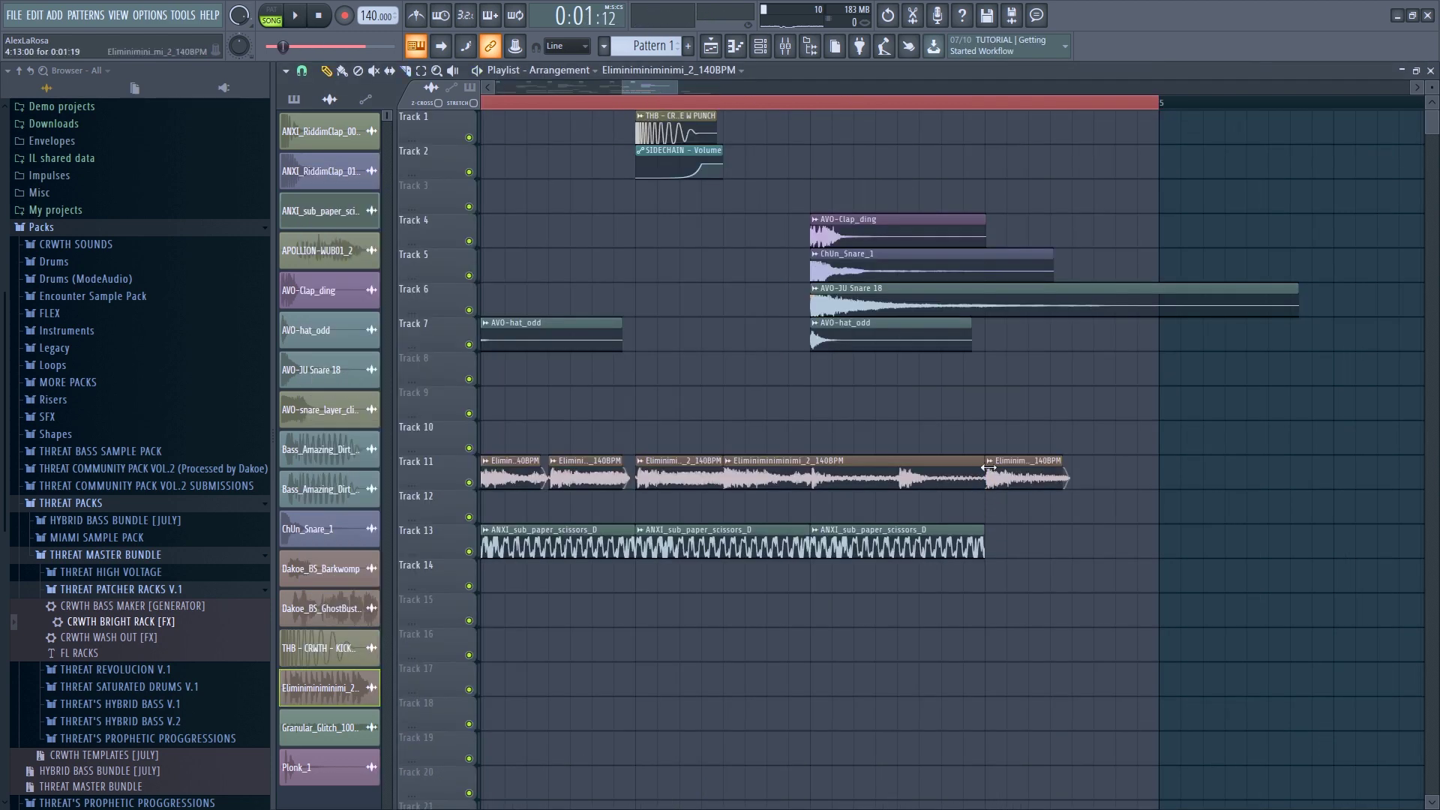
# Make the last Eliminiminiminimi_2_140BPM clip on Track 11 a unique sample and stretch it to end at bar 5.
pyautogui.rightClick(989, 470)
pyautogui.click(1141, 490)
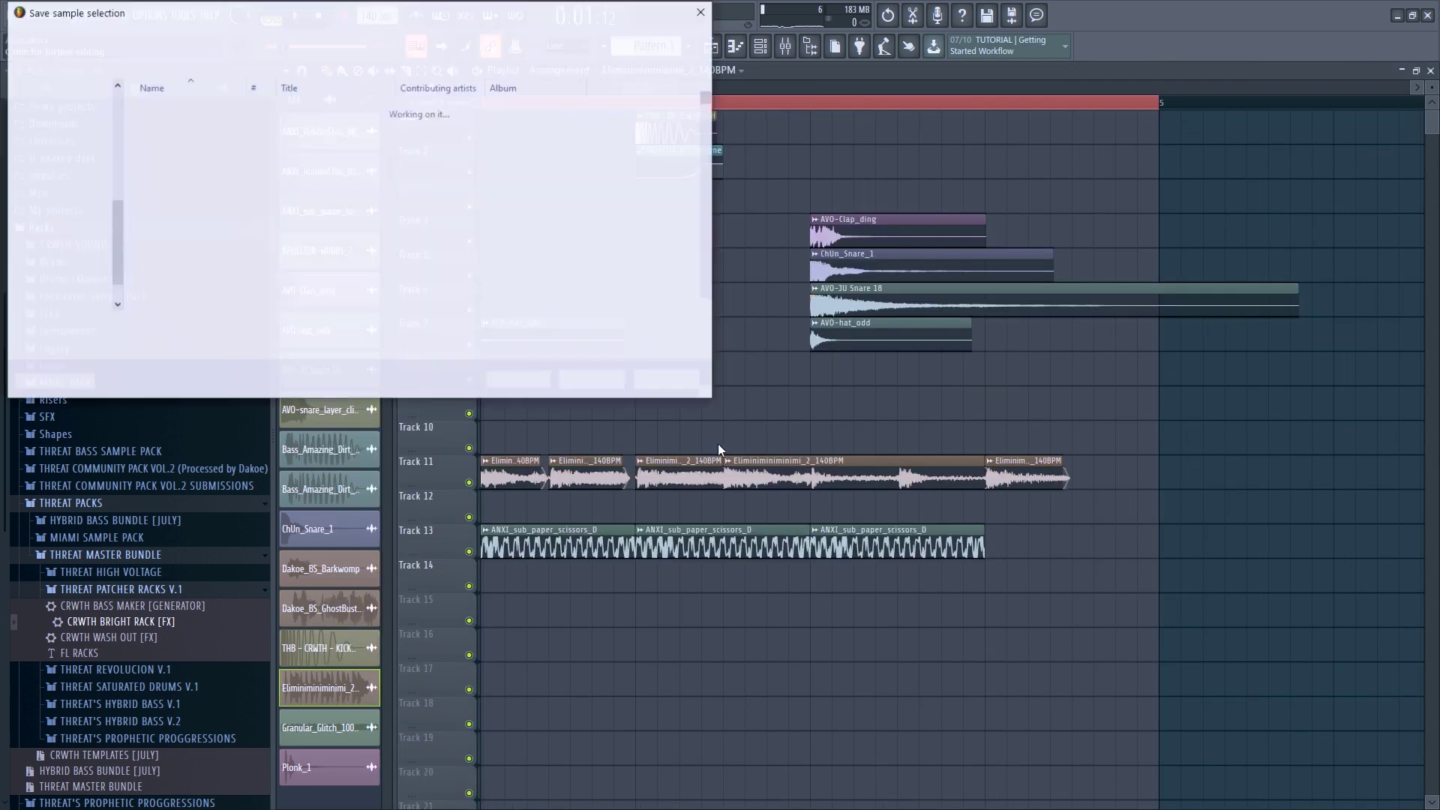
pyautogui.click(593, 382)
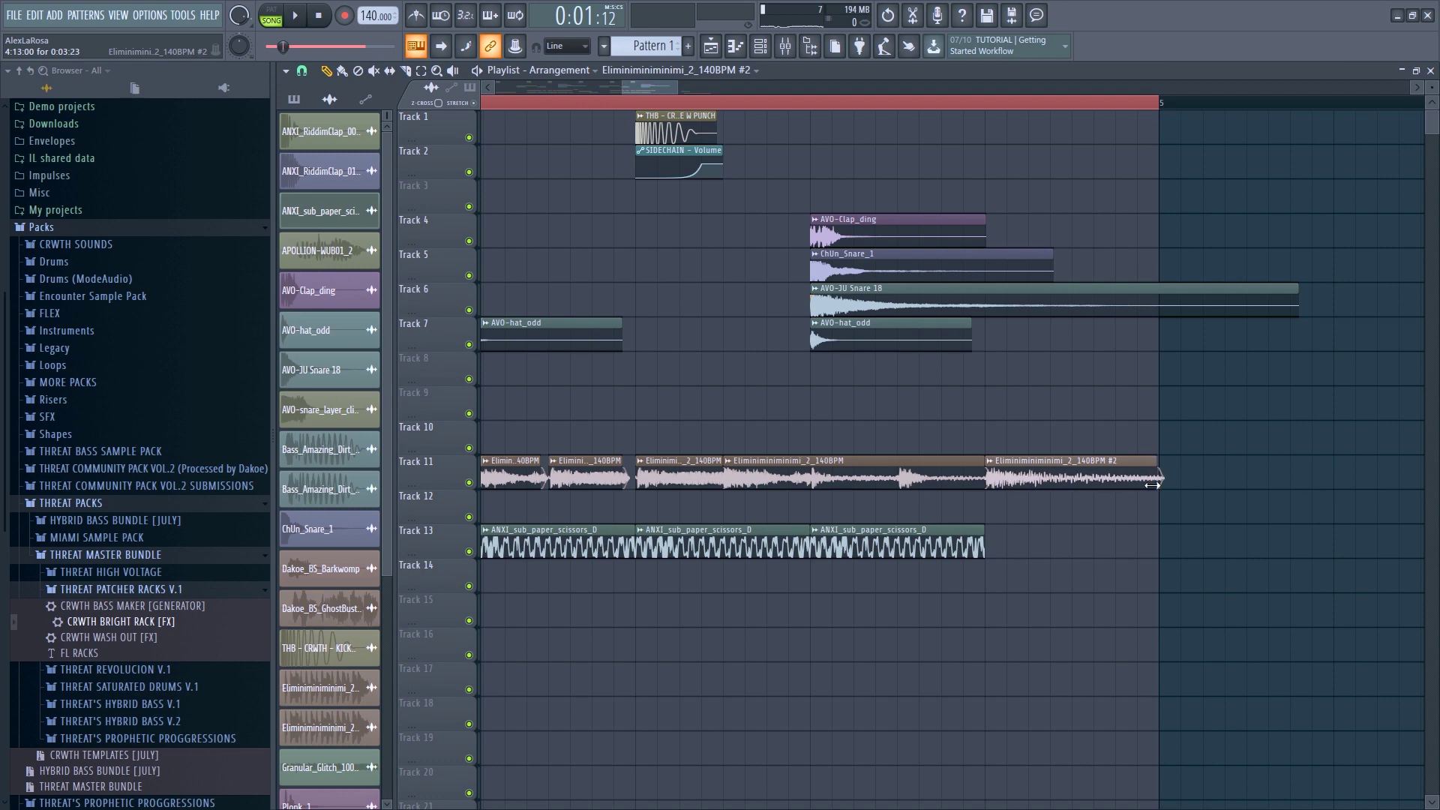
pyautogui.doubleClick(1115, 487)
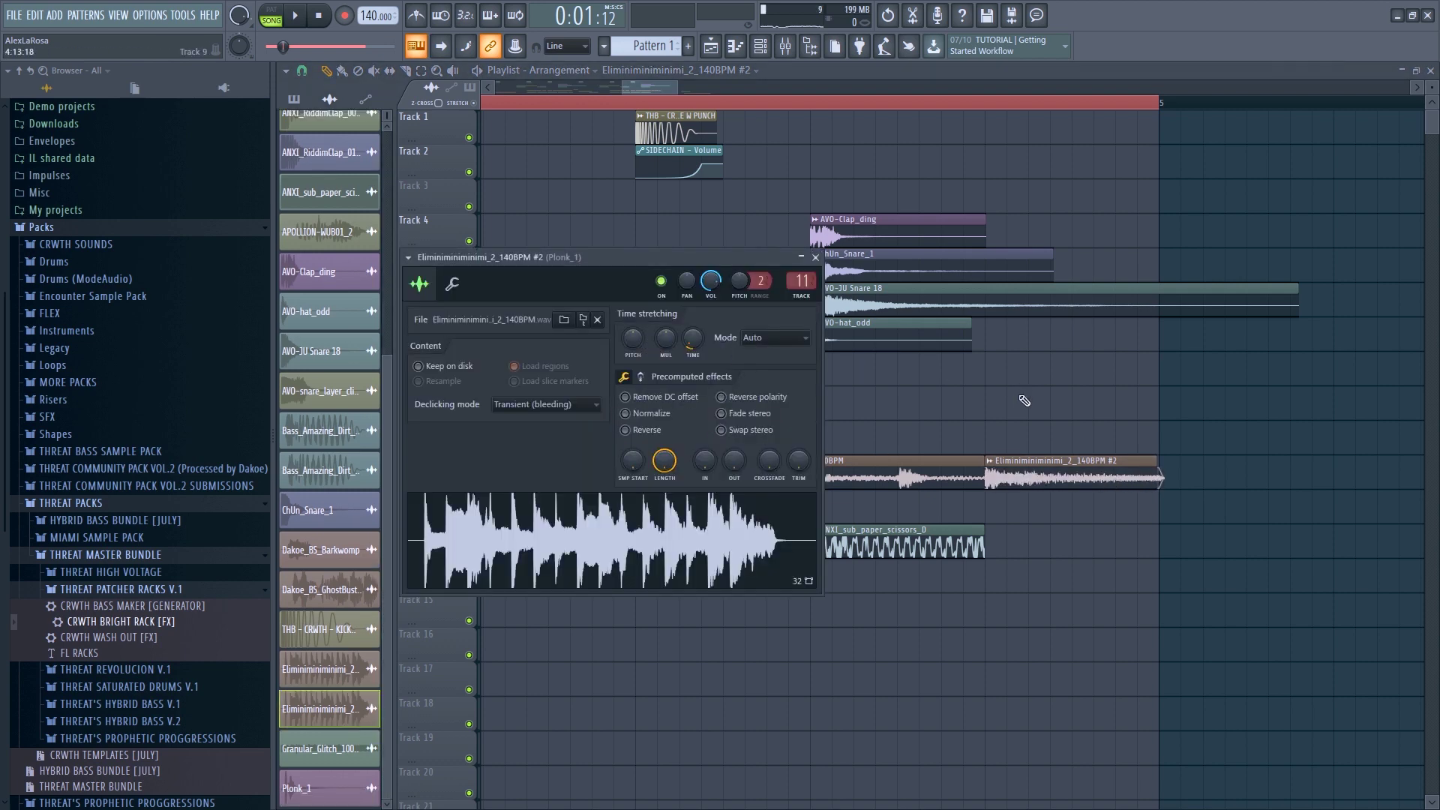
pyautogui.press('Escape')
# Play the four-bar arrangement and examine how the drum, bass and fill clips line up across all tracks.
pyautogui.press('space')
pyautogui.scroll(-7, 1023, 398)
pyautogui.scroll(2, 547, 380)
pyautogui.scroll(4, 547, 380)
pyautogui.scroll(-2, 747, 406)
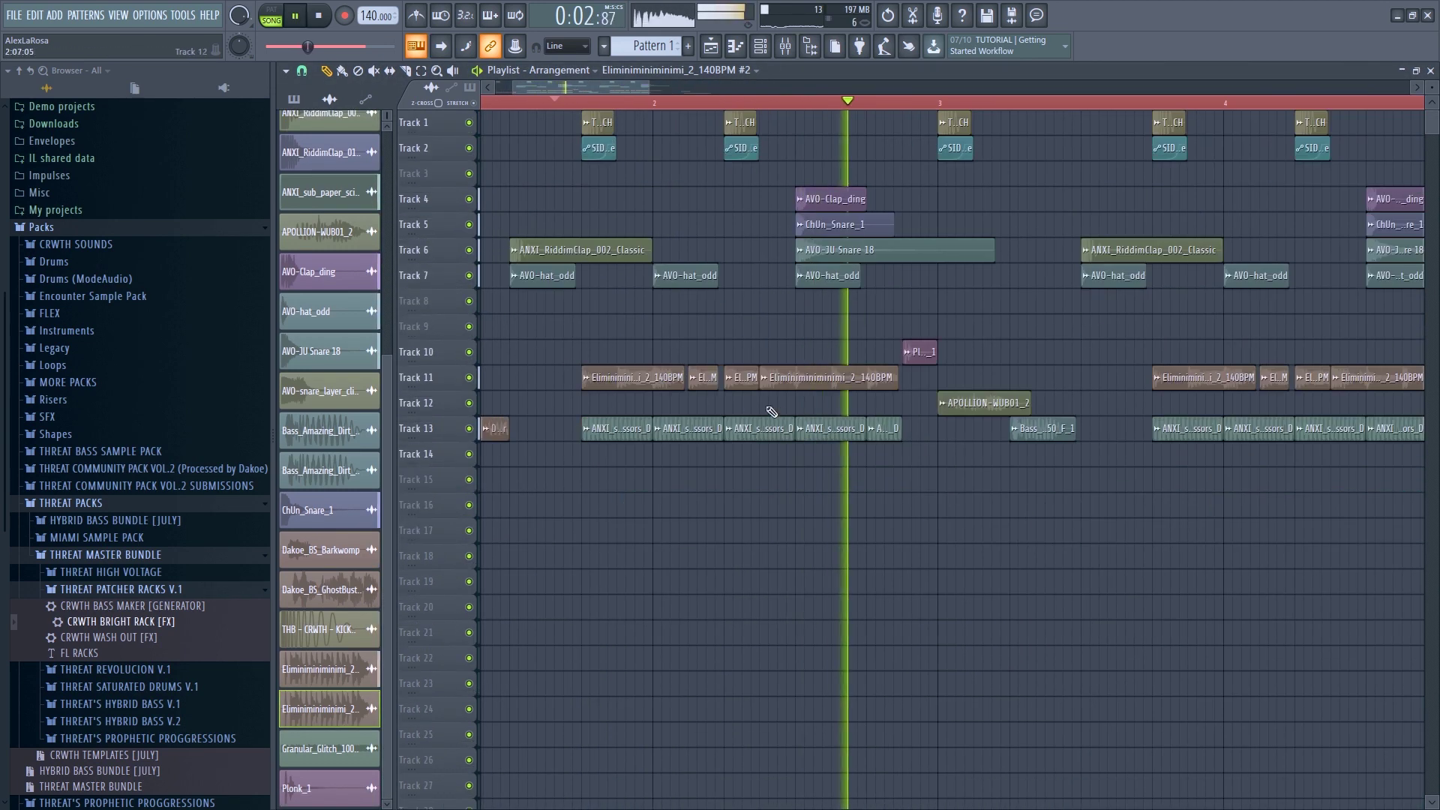
pyautogui.scroll(4, 788, 412)
pyautogui.scroll(-3, 1056, 419)
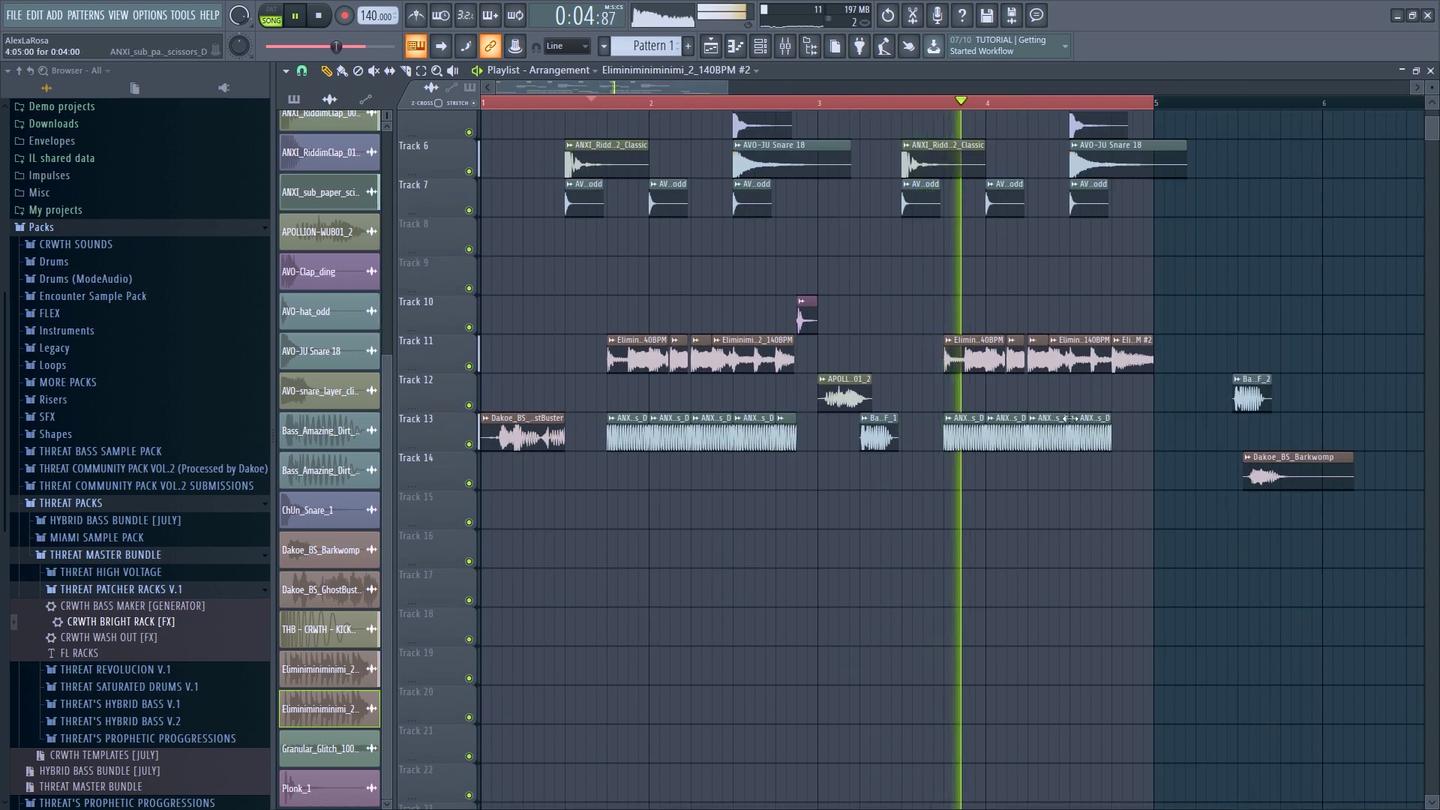
pyautogui.scroll(6, 1175, 413)
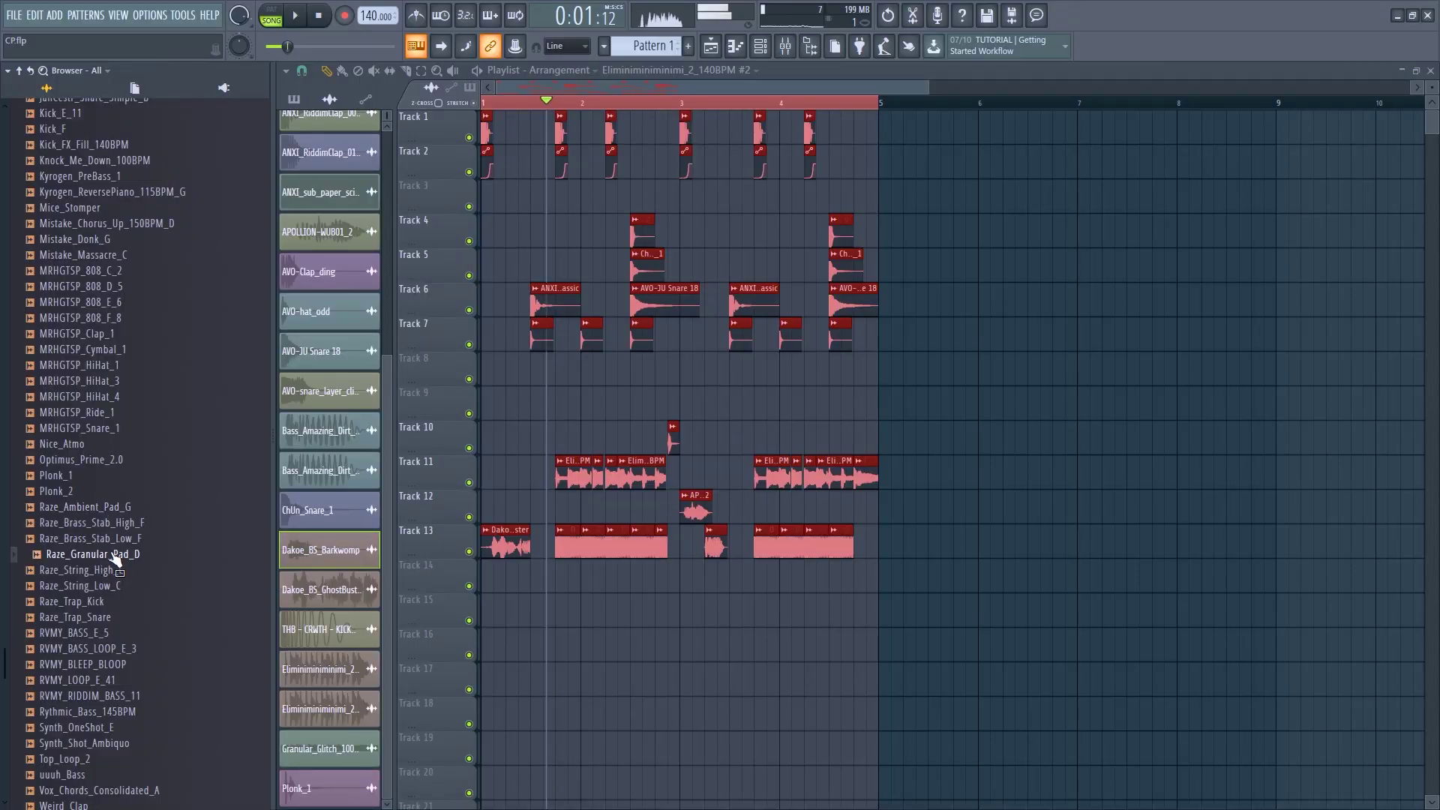
# Place Raze_Granular_Pad_D on Track 15 from bar 1 across the four-bar loop and play the arrangement with it.
pyautogui.moveTo(113, 564); pyautogui.dragTo(486, 606)
pyautogui.scroll(3, 493, 375)
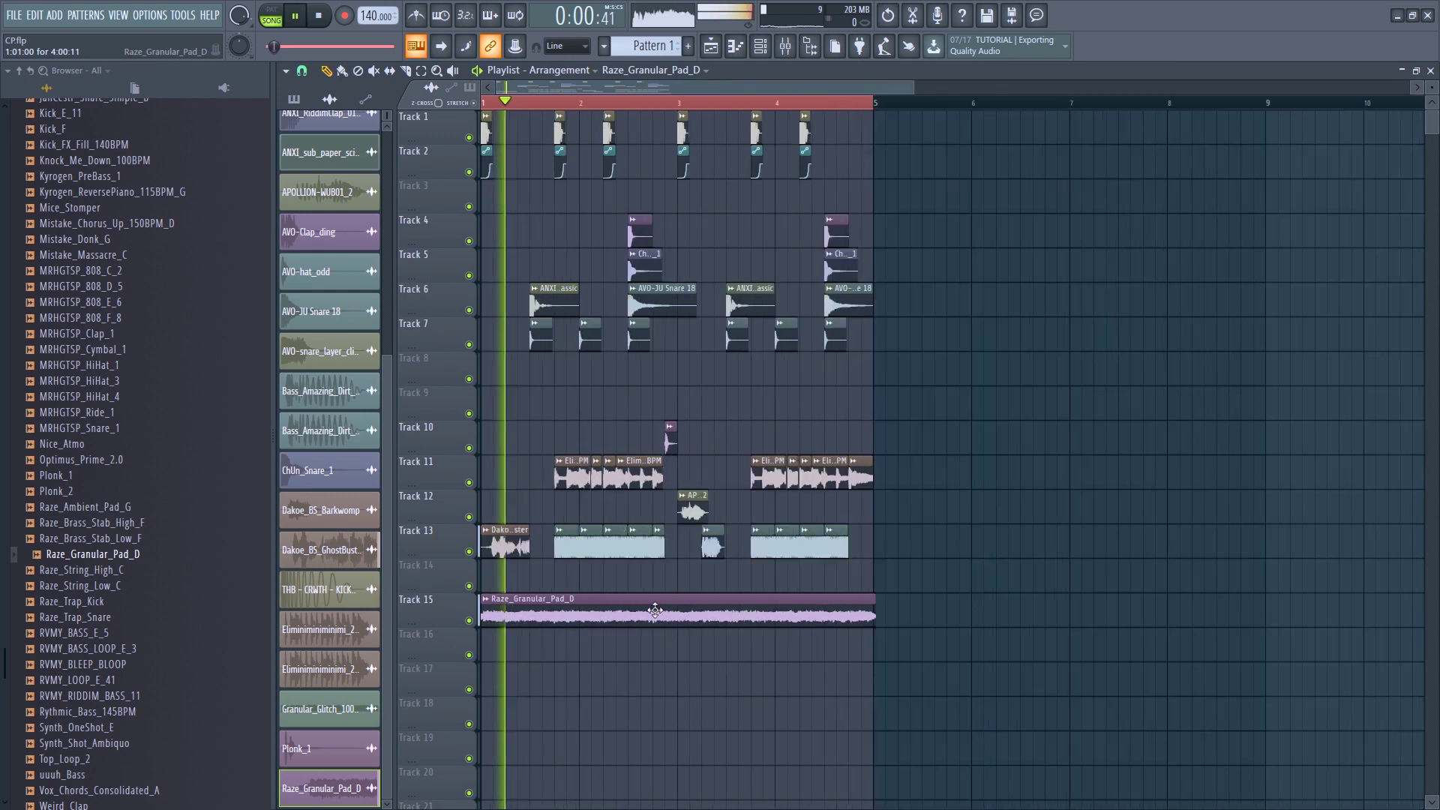
pyautogui.press('space')
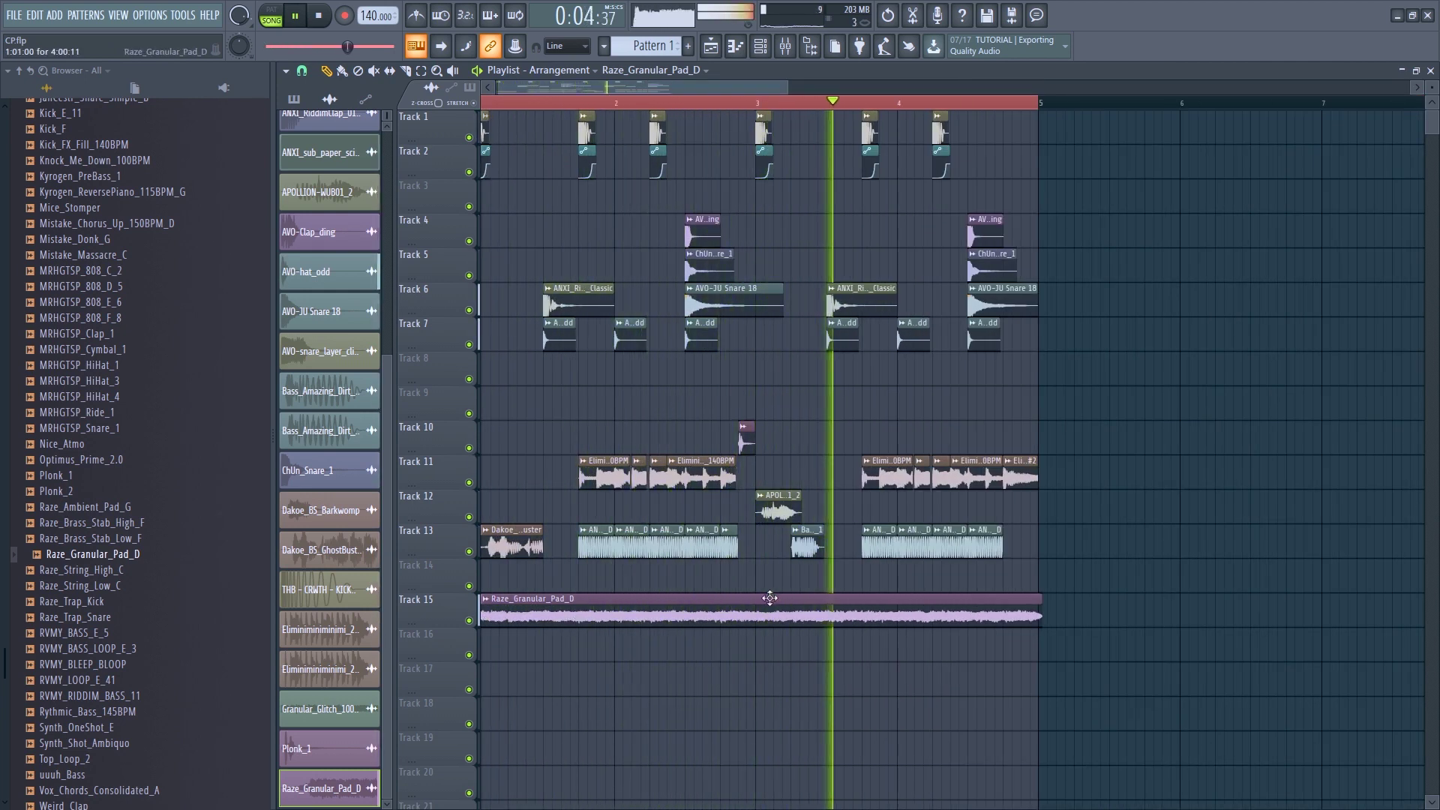
pyautogui.scroll(5, 1043, 660)
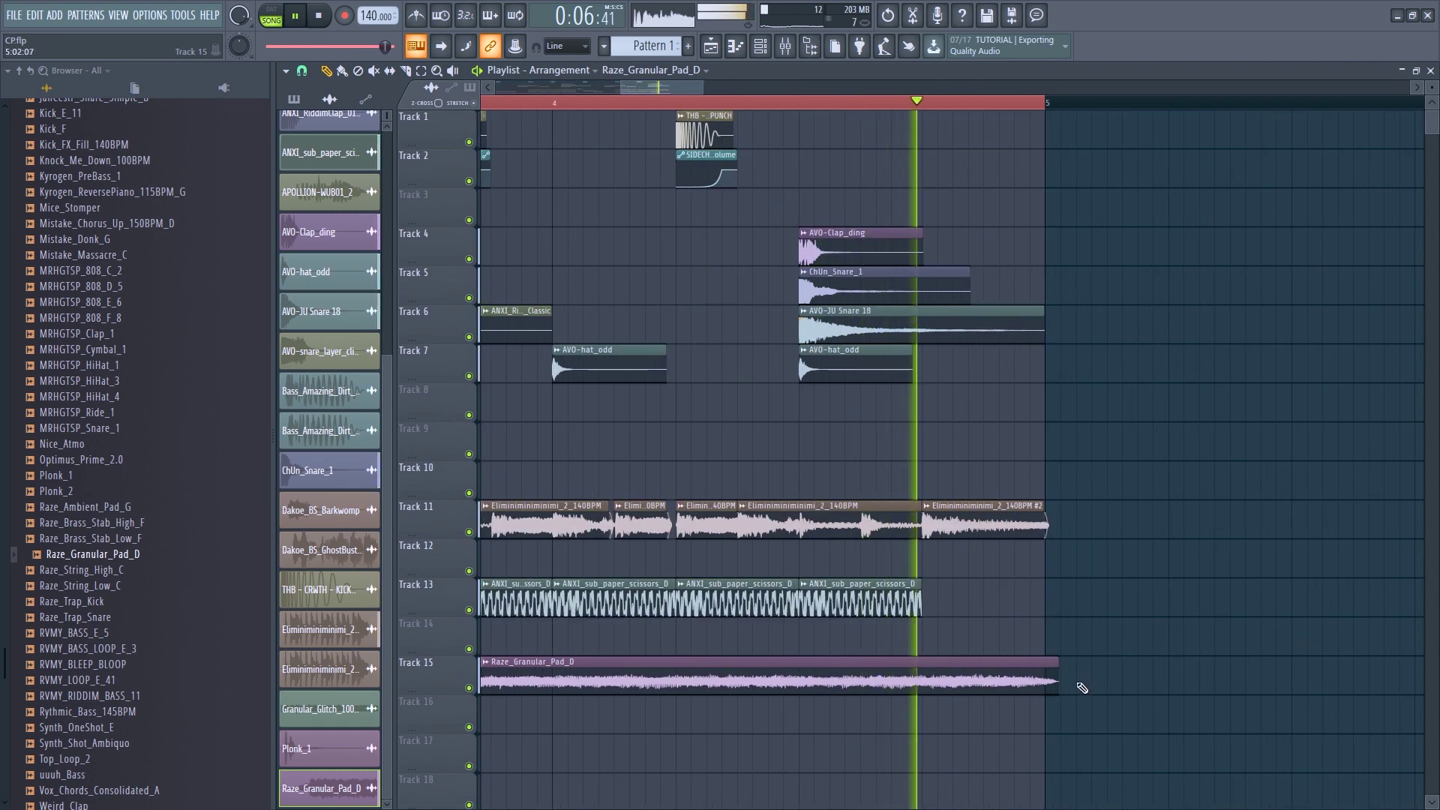
pyautogui.scroll(-5, 1055, 684)
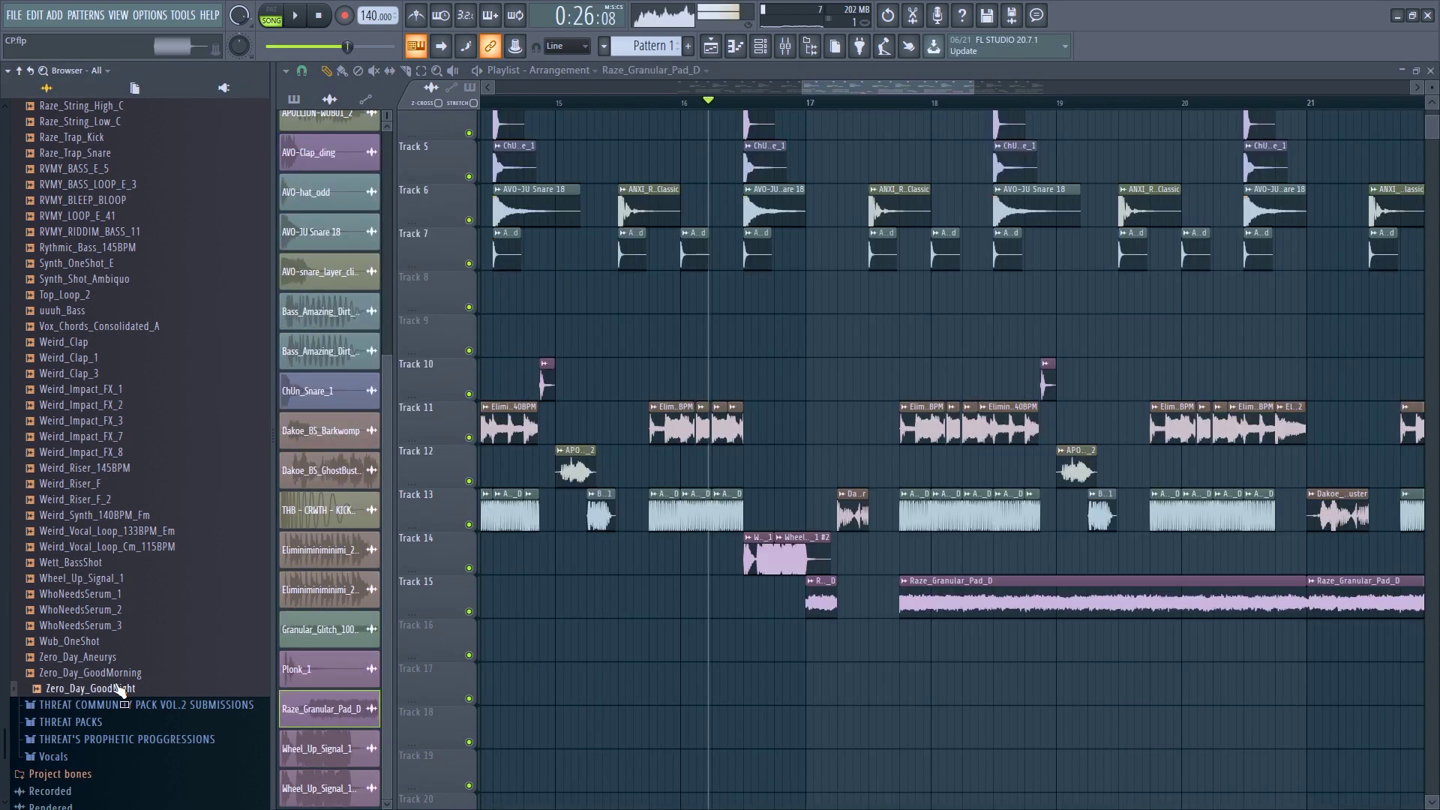
# Place Zero_Day_GoodNight on Track 12 at bar 17 and cut it off where the Dakoe_BS_GhostBuster clip starts.
pyautogui.moveTo(113, 683); pyautogui.dragTo(845, 463)
pyautogui.scroll(5, 863, 467)
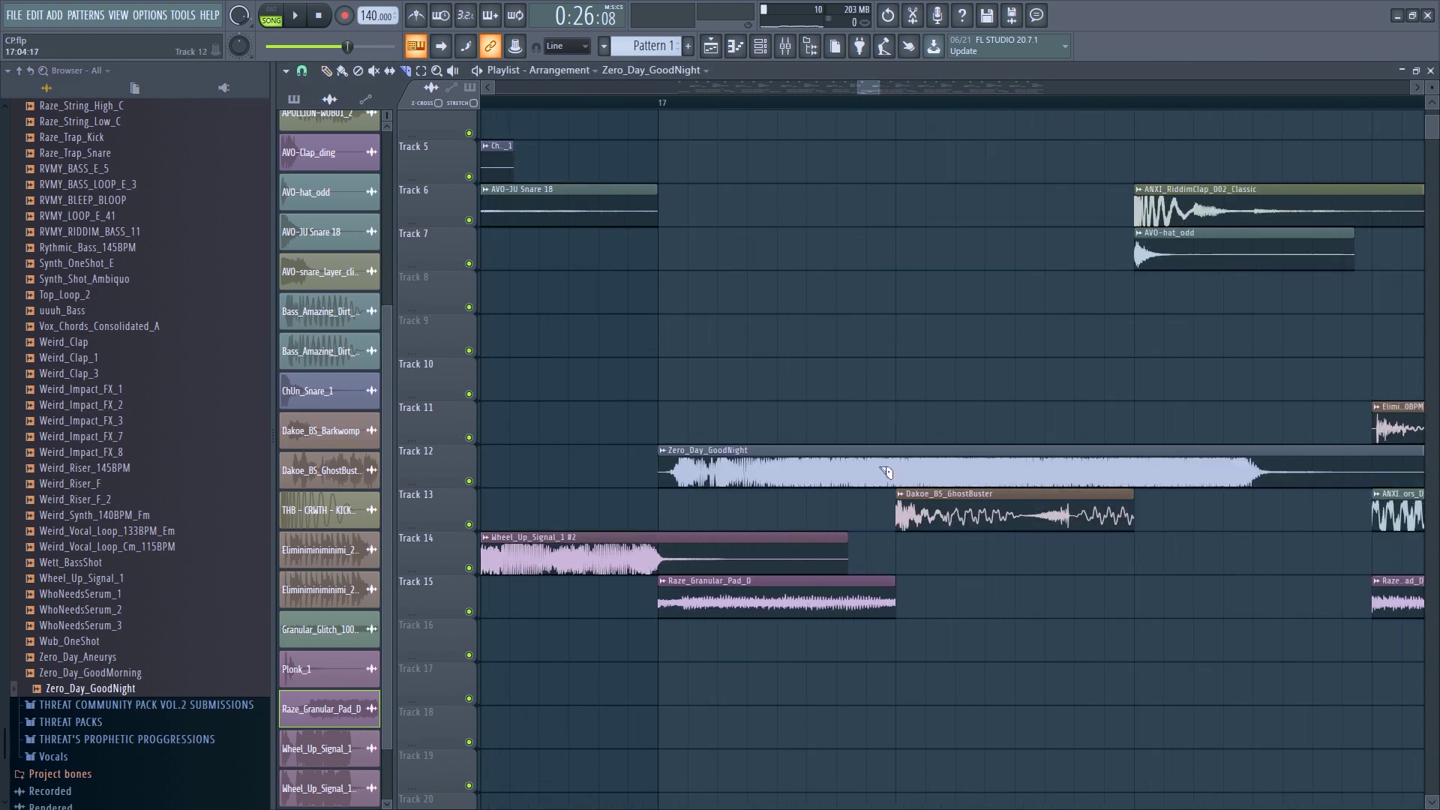
pyautogui.rightClick(900, 479)
# Lower the Zero_Day_GoodNight channel volume to about 47% and replace its sample with Synth_Shot_Ambiguo.
pyautogui.doubleClick(825, 472)
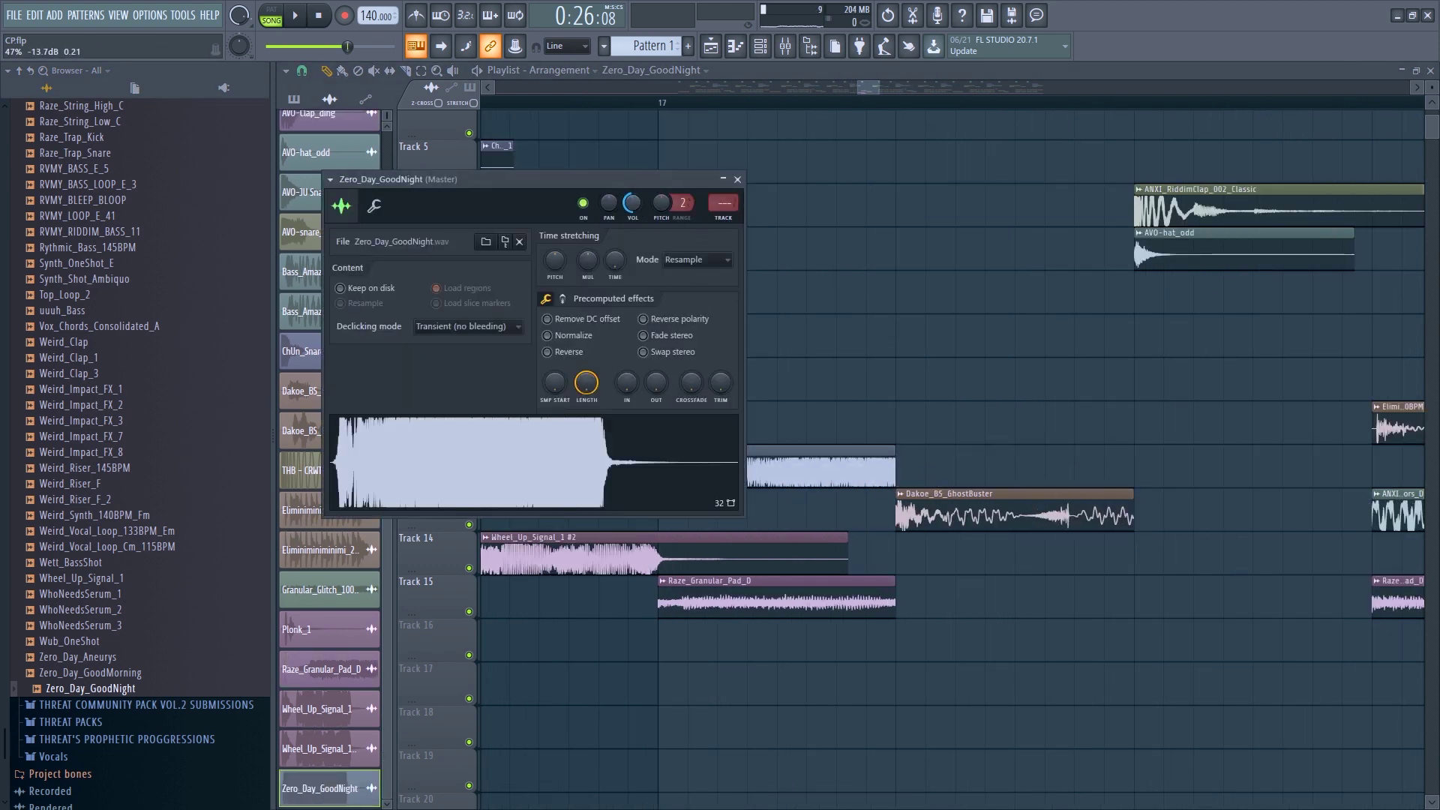
pyautogui.click(822, 448)
pyautogui.scroll(-4, 833, 443)
pyautogui.scroll(3, 833, 442)
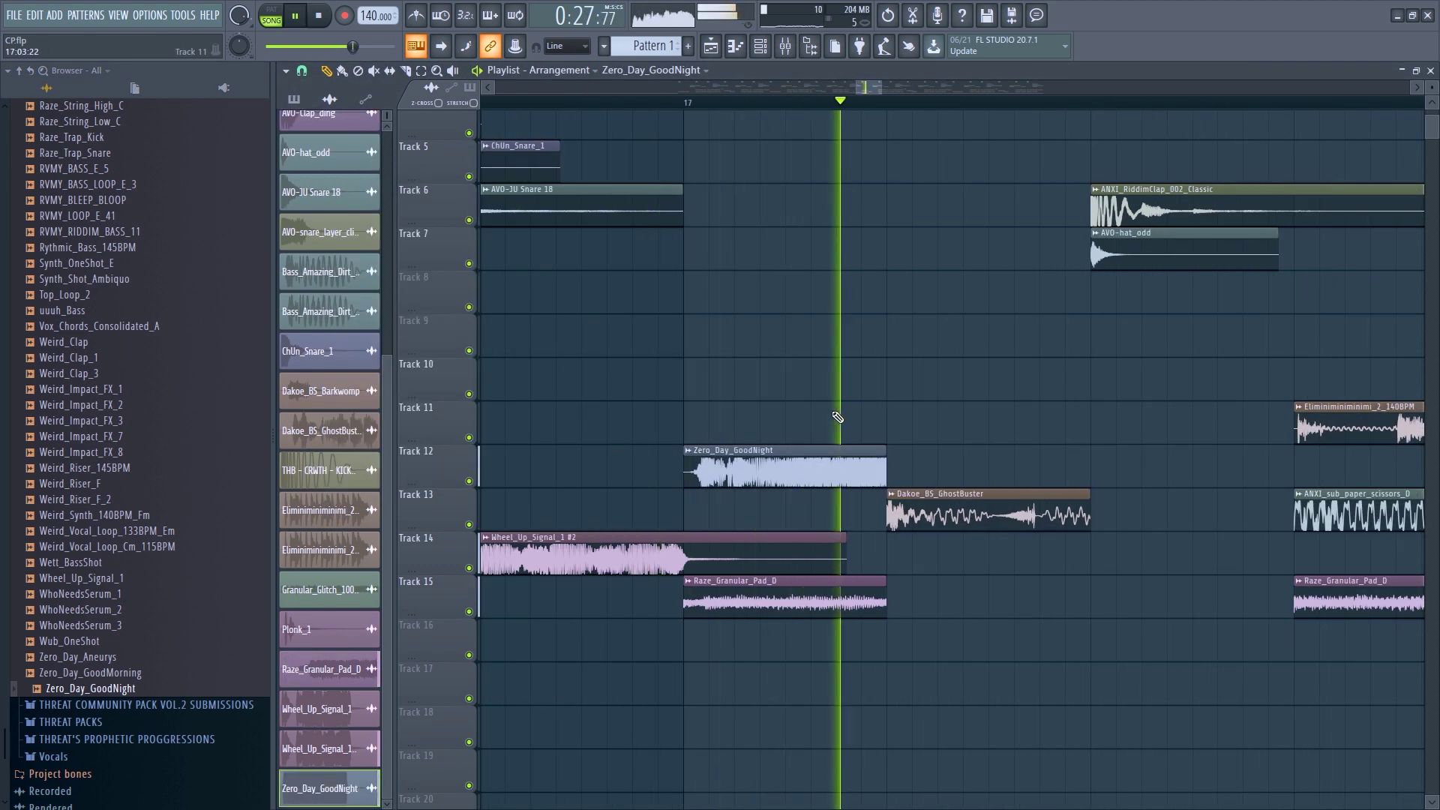
pyautogui.doubleClick(825, 475)
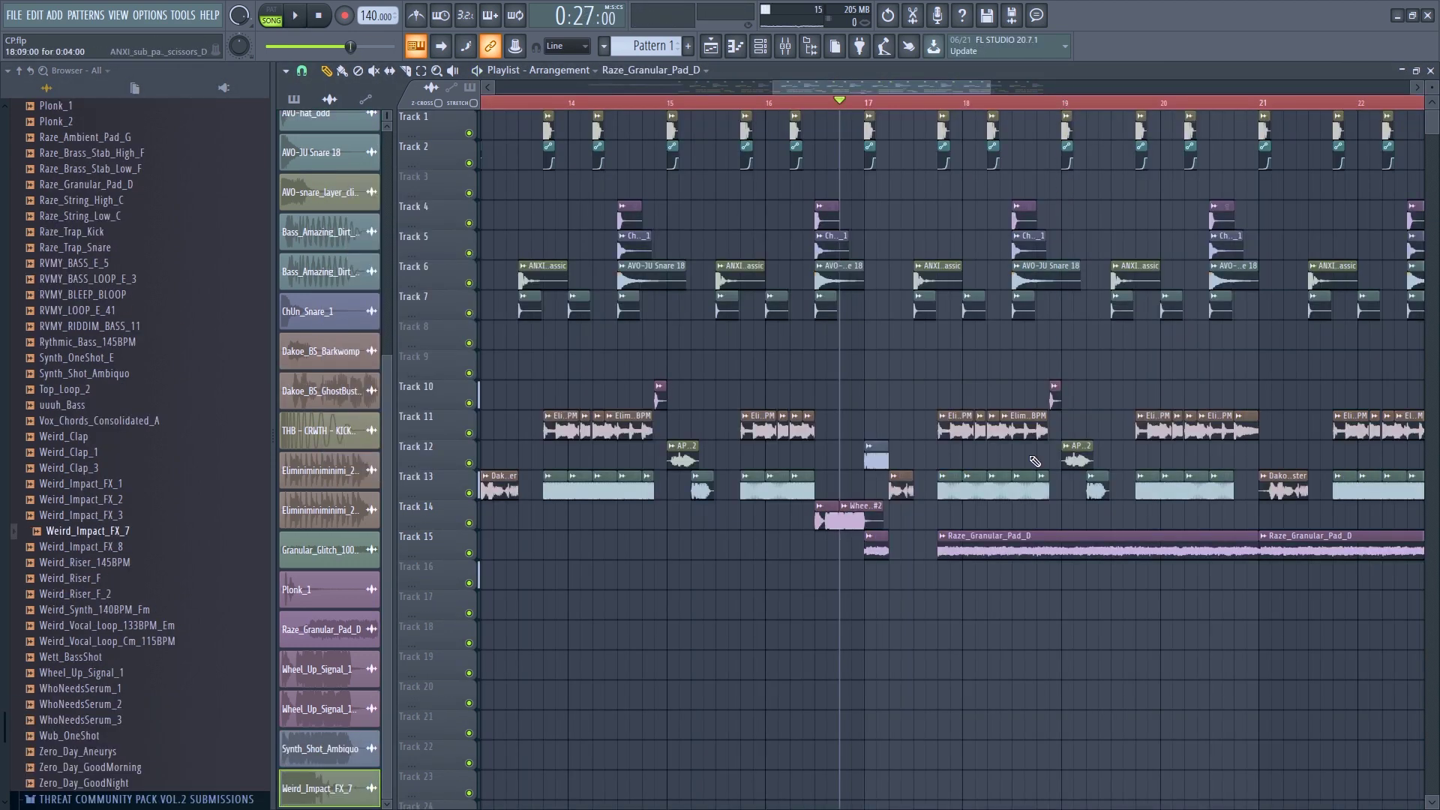
# Select the range from early bar 17 to bar 19 and create an automation clip for Raze_Granular_Pad_D's channel volume.
pyautogui.moveTo(1035, 461); pyautogui.dragTo(942, 457)
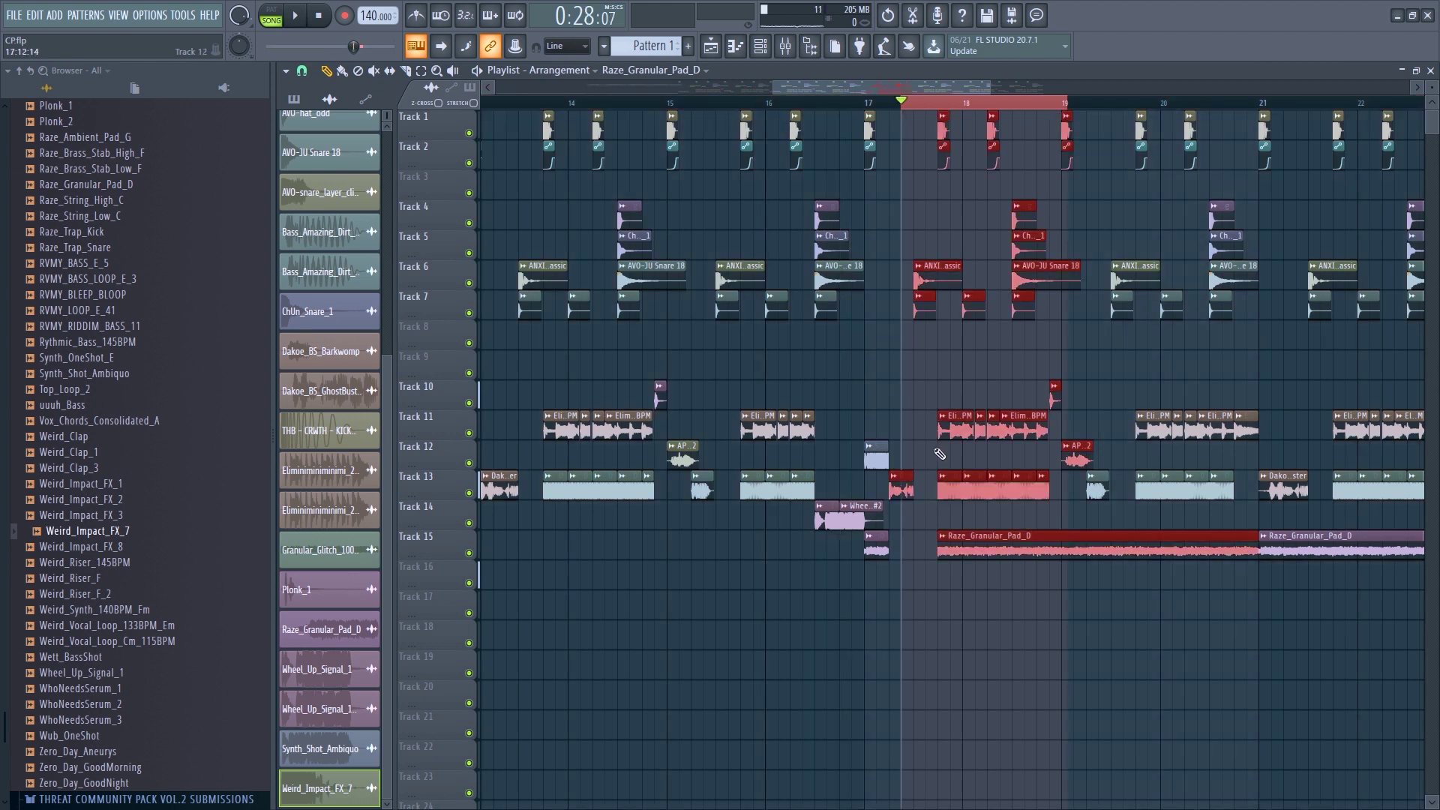
pyautogui.doubleClick(972, 538)
pyautogui.rightClick(730, 300)
pyautogui.click(788, 401)
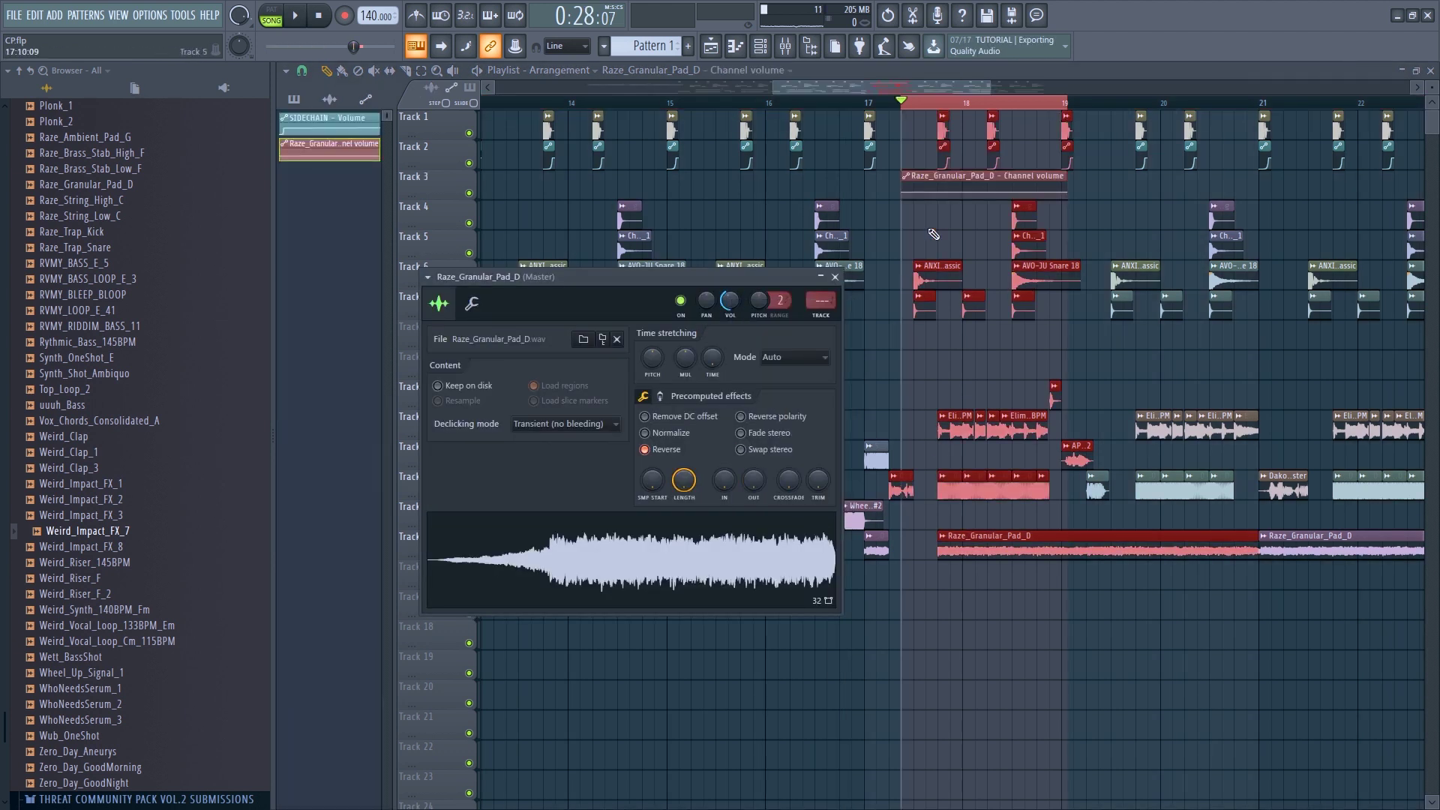
# Move the Raze_Granular_Pad_D volume automation clip to Track 16 and shape it as a ramp rising to 41% at bar 19.
pyautogui.click(905, 193)
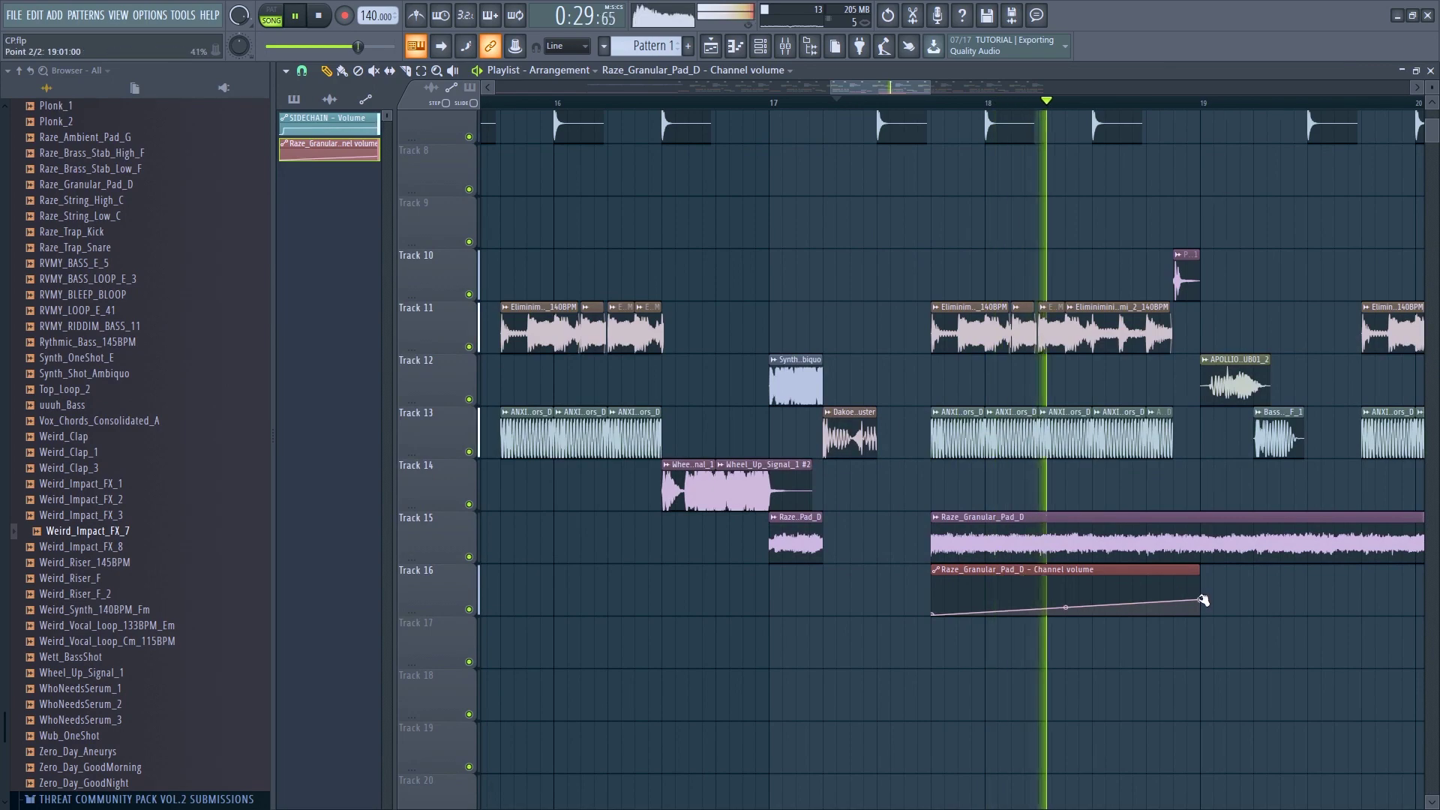
pyautogui.scroll(-5, 1200, 593)
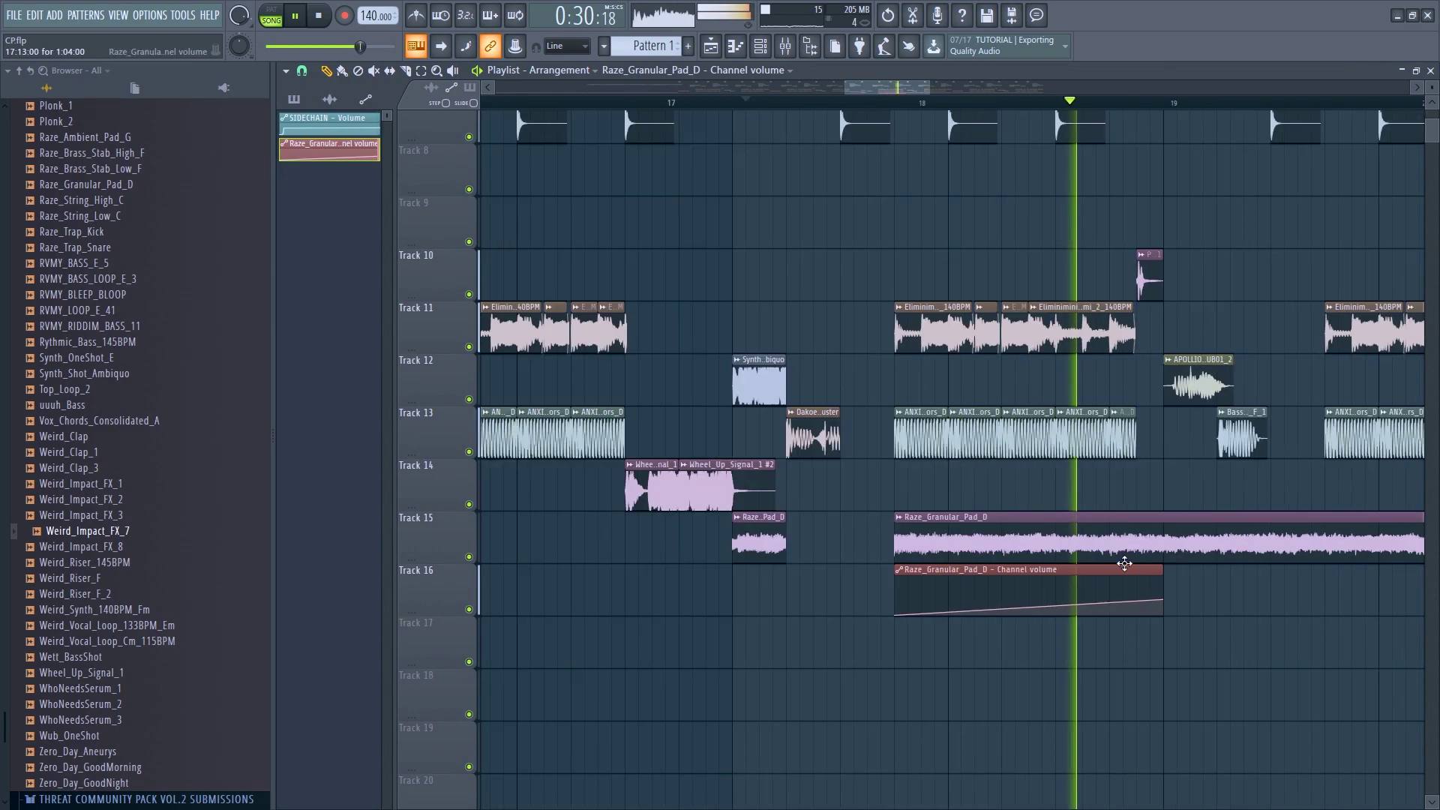
pyautogui.scroll(-6, 1075, 510)
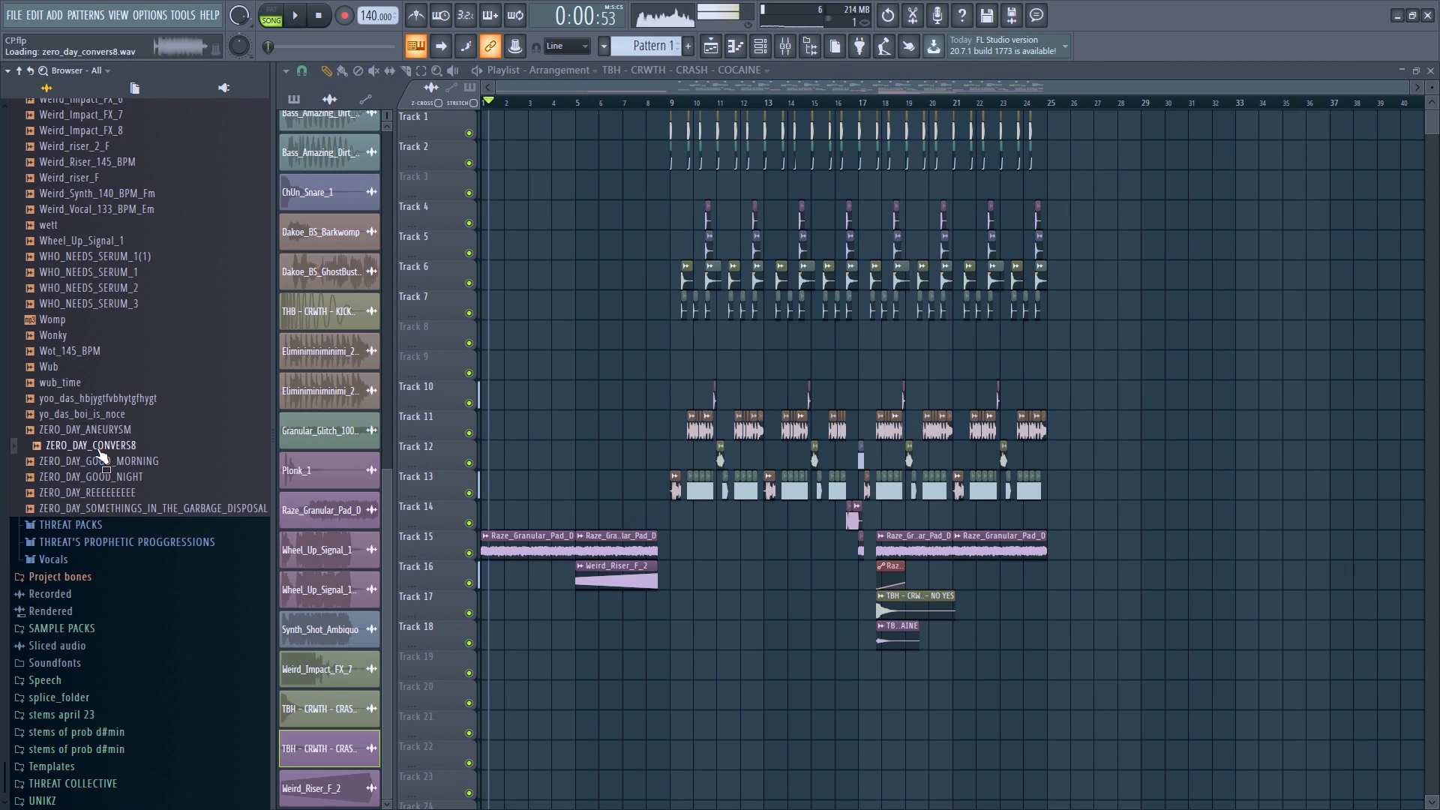
# Place another AVO-Clap_ding clip on Track 5 at bar 2 of the intro.
pyautogui.scroll(10, 655, 521)
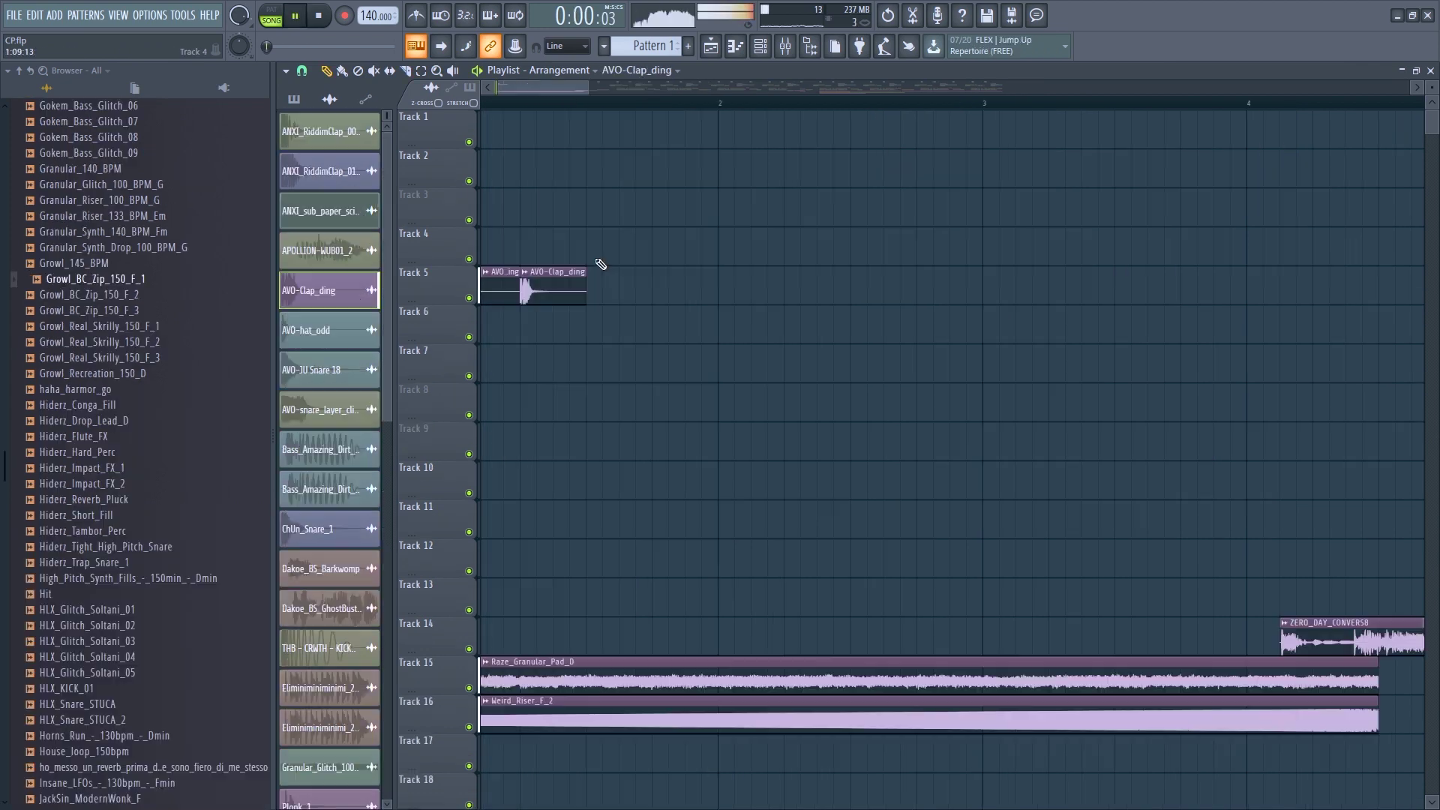
pyautogui.moveTo(601, 264)
pyautogui.mouseDown()
pyautogui.moveTo(611, 306)
pyautogui.moveTo(660, 238)
pyautogui.moveTo(733, 273)
pyautogui.moveTo(749, 325)
pyautogui.mouseUp()
# Create an automation clip for the AVO-Clap_ding channel's Mod X on Track 3, rising until bar 4.
pyautogui.doubleClick(754, 293)
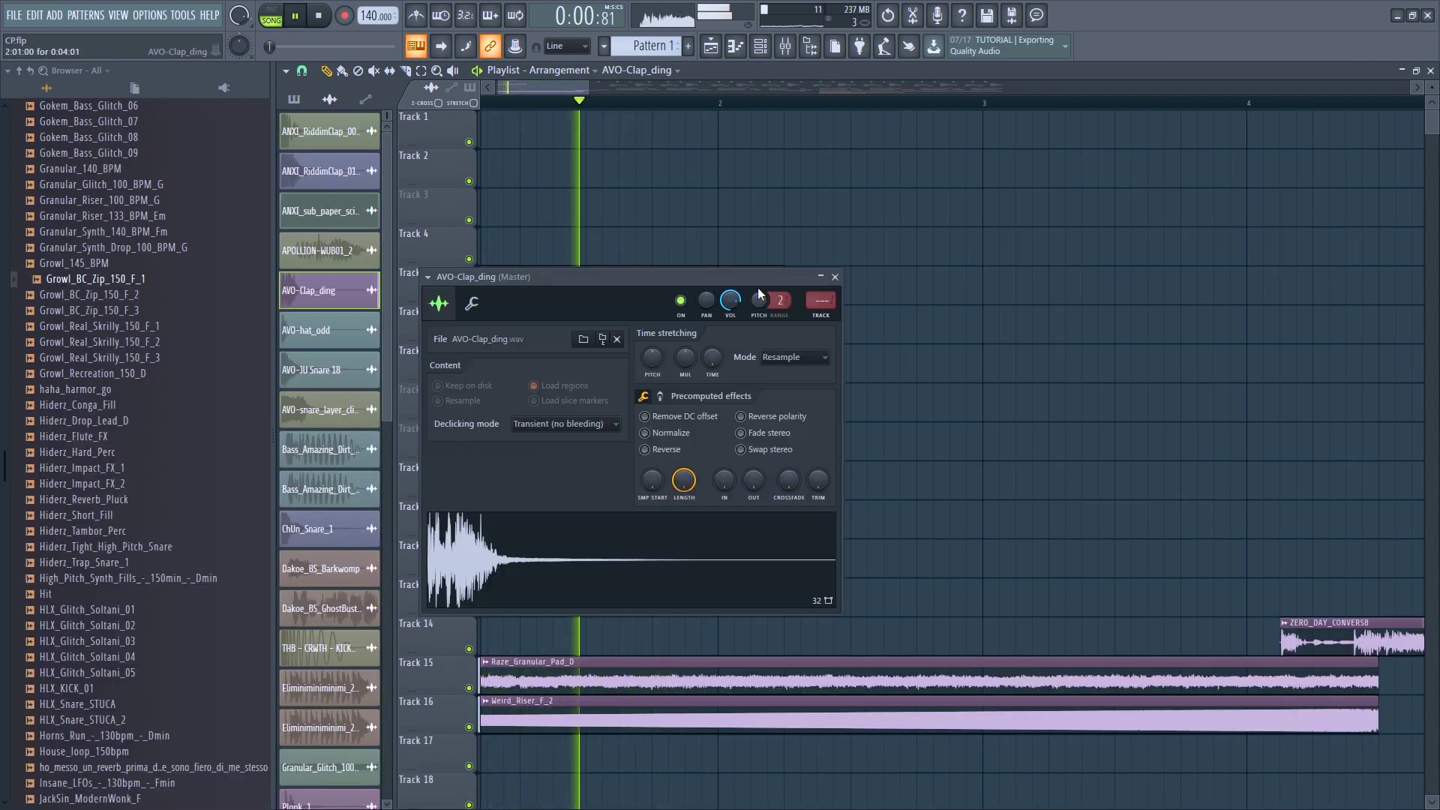
pyautogui.click(472, 304)
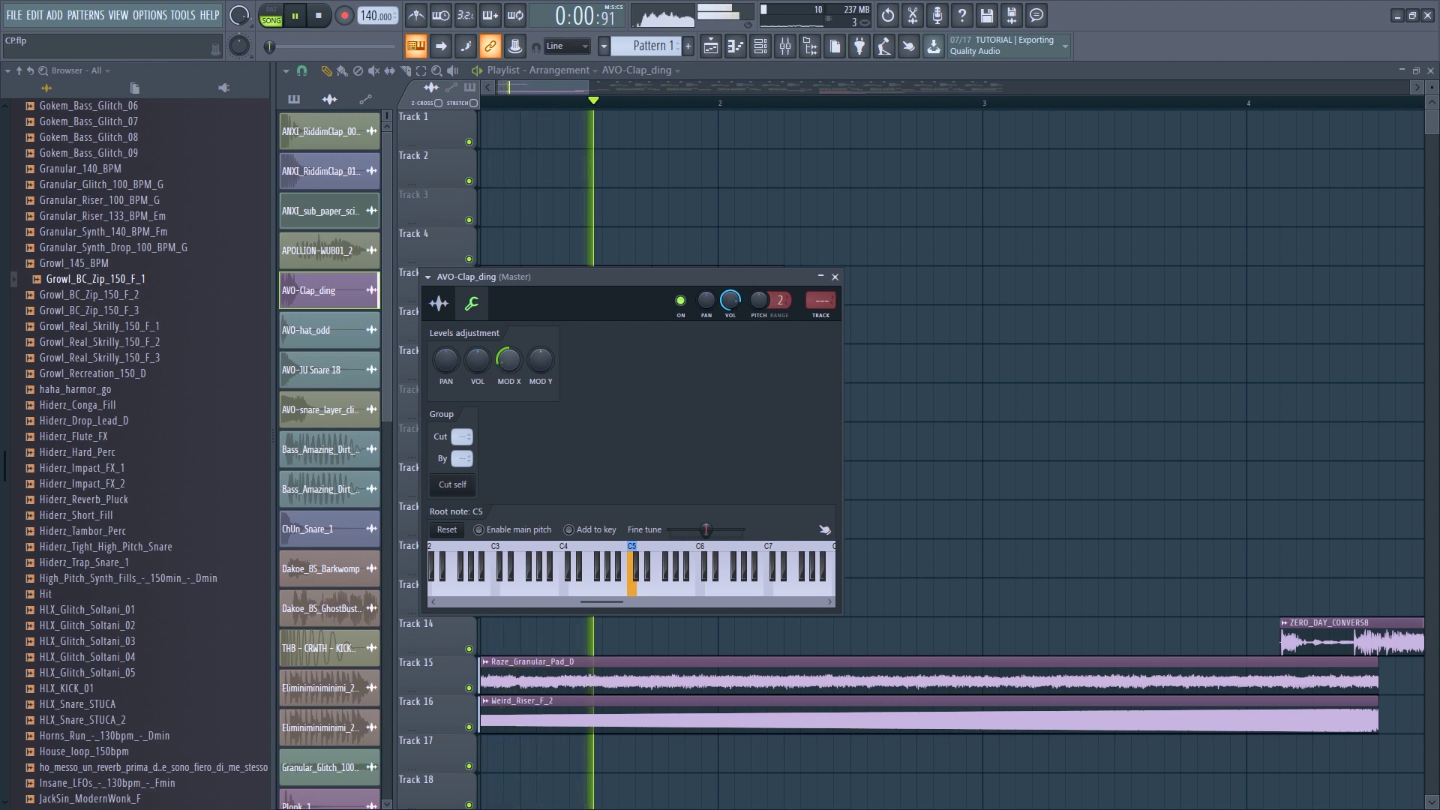
pyautogui.press('space')
pyautogui.rightClick(511, 367)
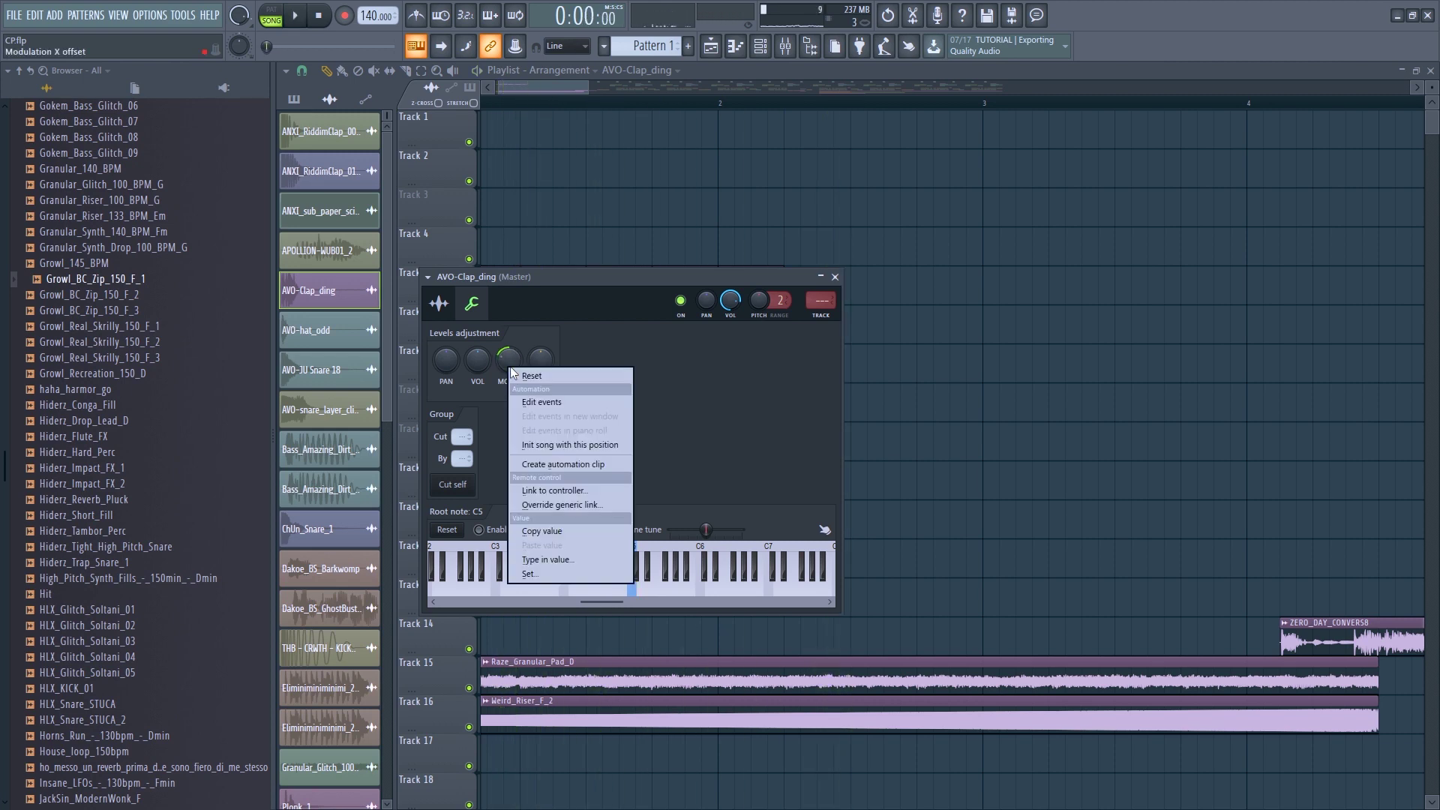
pyautogui.click(556, 464)
pyautogui.scroll(-5, 611, 235)
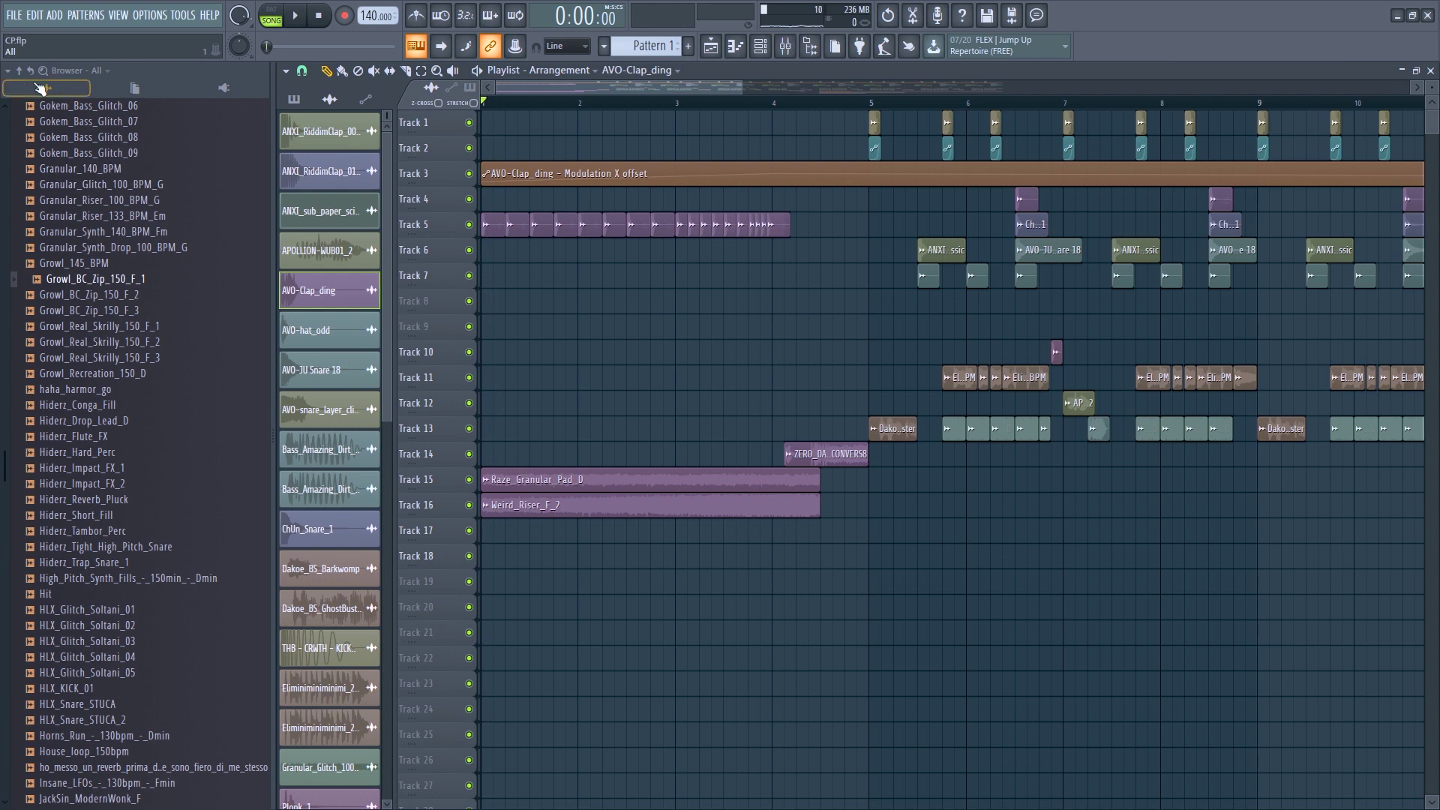
pyautogui.scroll(2, 574, 323)
# Load CRWTH WASH OUT [FX] on the Master mixer track and automate its WASH OUT control on Track 8, rising to about 46% at bar 4.
pyautogui.click(785, 47)
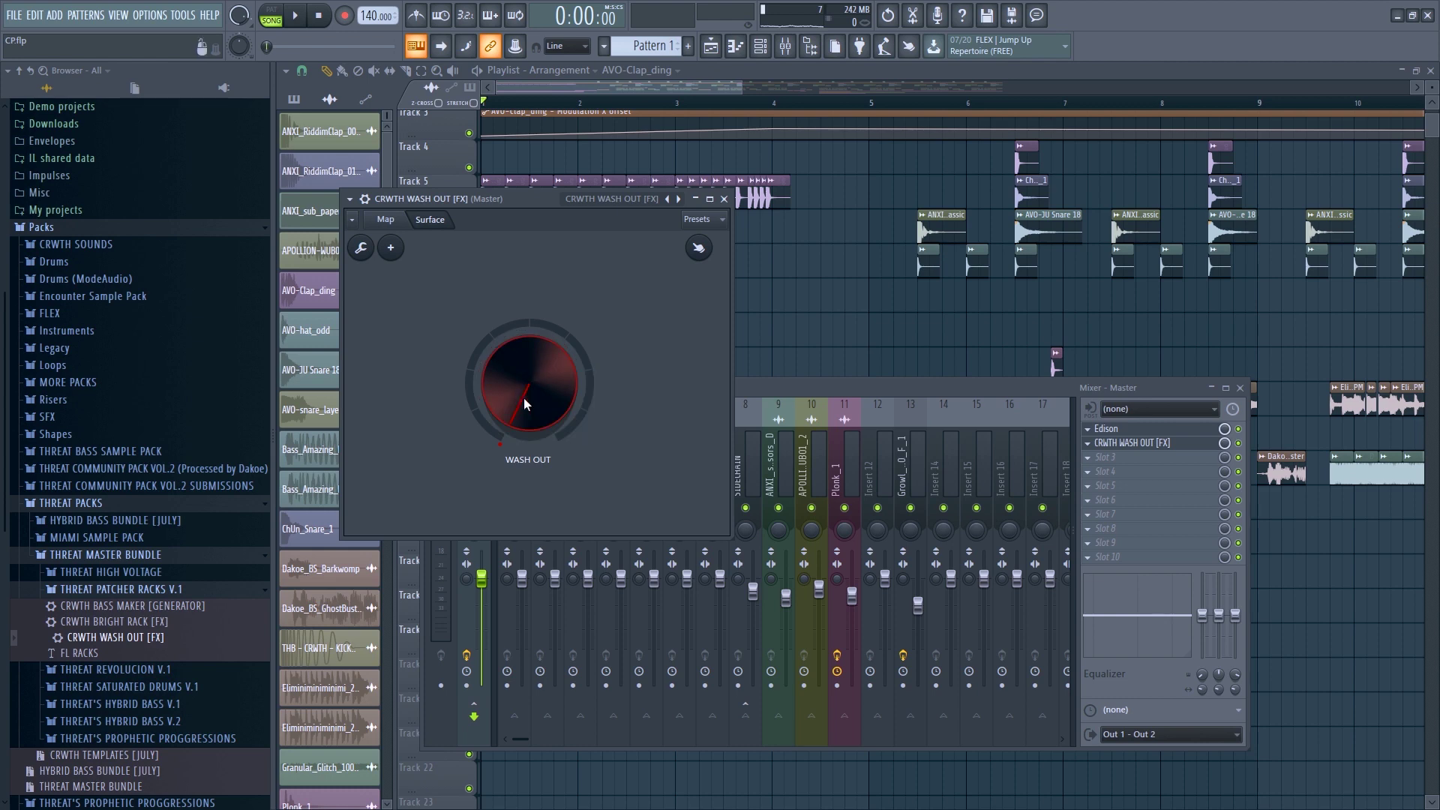
pyautogui.rightClick(525, 408)
pyautogui.click(572, 505)
pyautogui.press('F12')
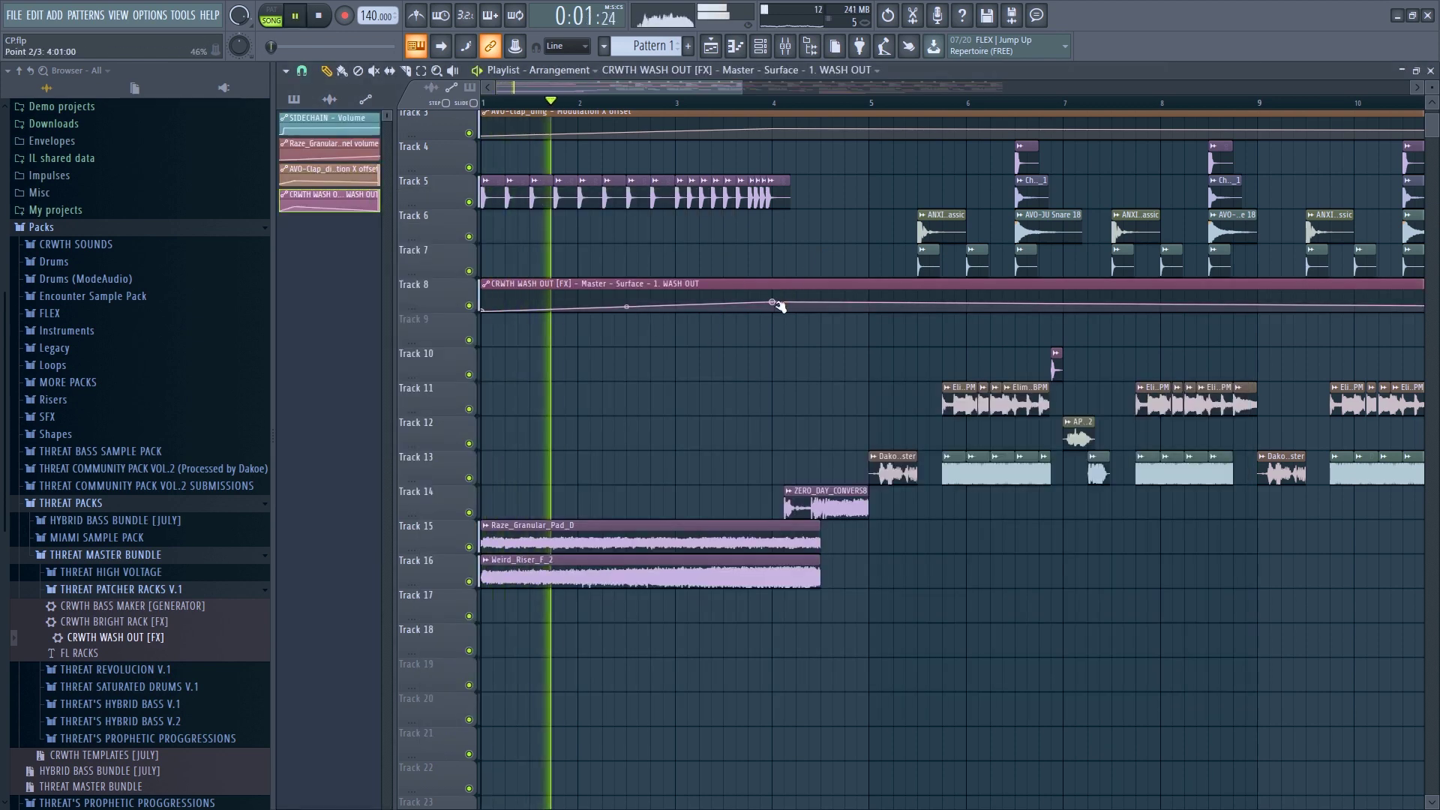
# End the wash-out automation's fall at the start of ZERO_DAY_CONVERS8 and trim Raze_Granular_Pad_D and Weird_Riser_F_2 to that point.
pyautogui.scroll(2, 855, 309)
pyautogui.scroll(2, 881, 309)
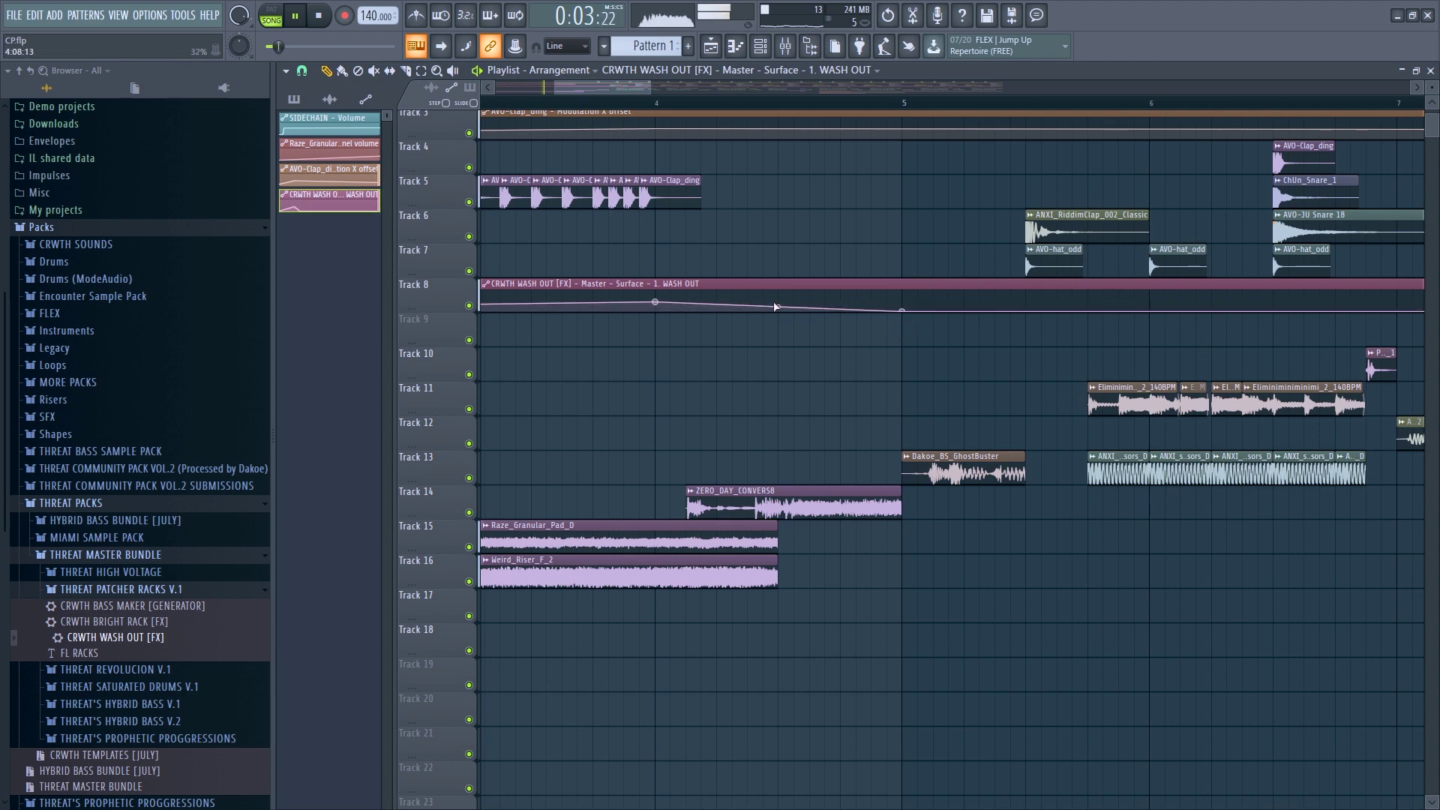
pyautogui.scroll(3, 769, 308)
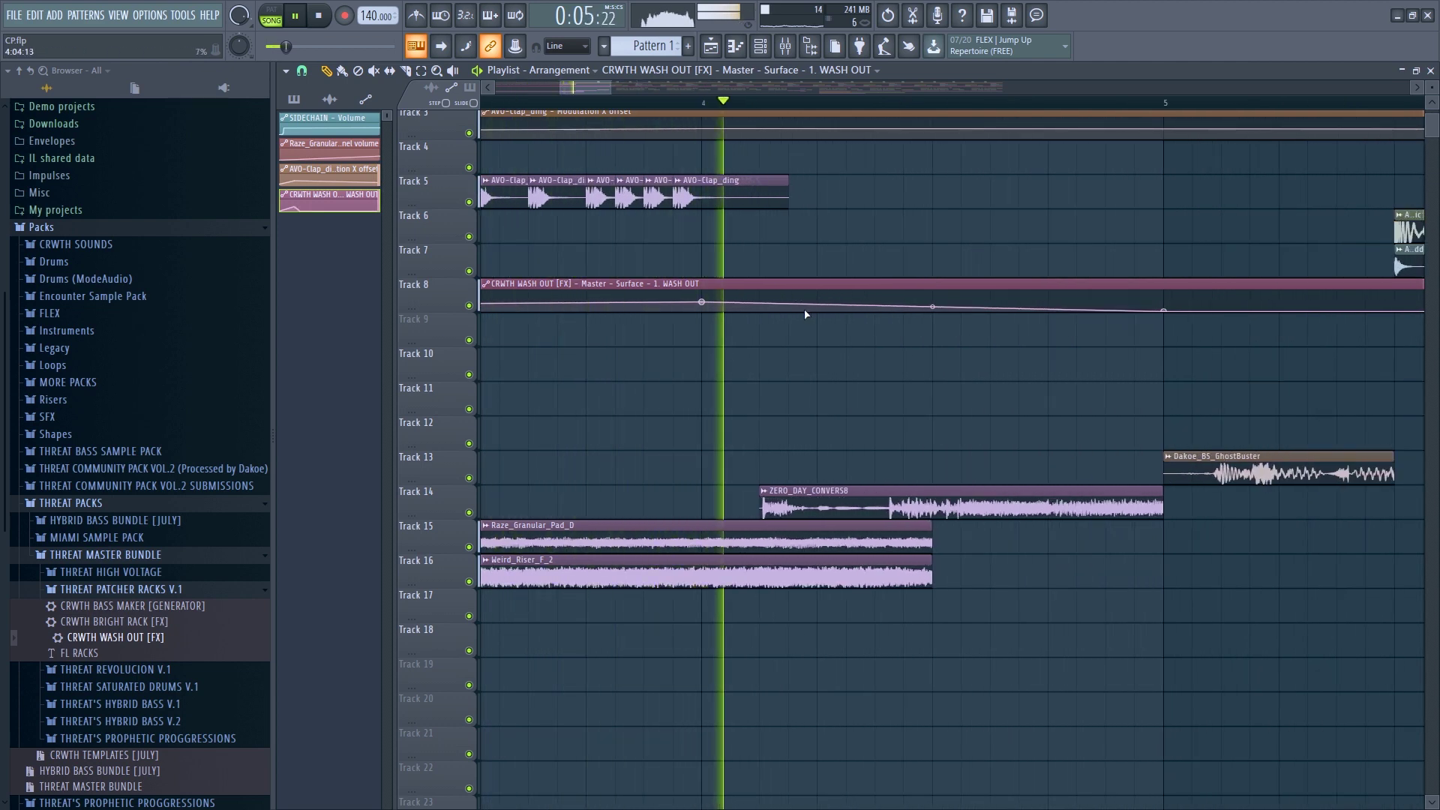
pyautogui.hotkey('ctrl', 'alt', 'z')
pyautogui.hotkey('ctrl', 'alt', 'z')
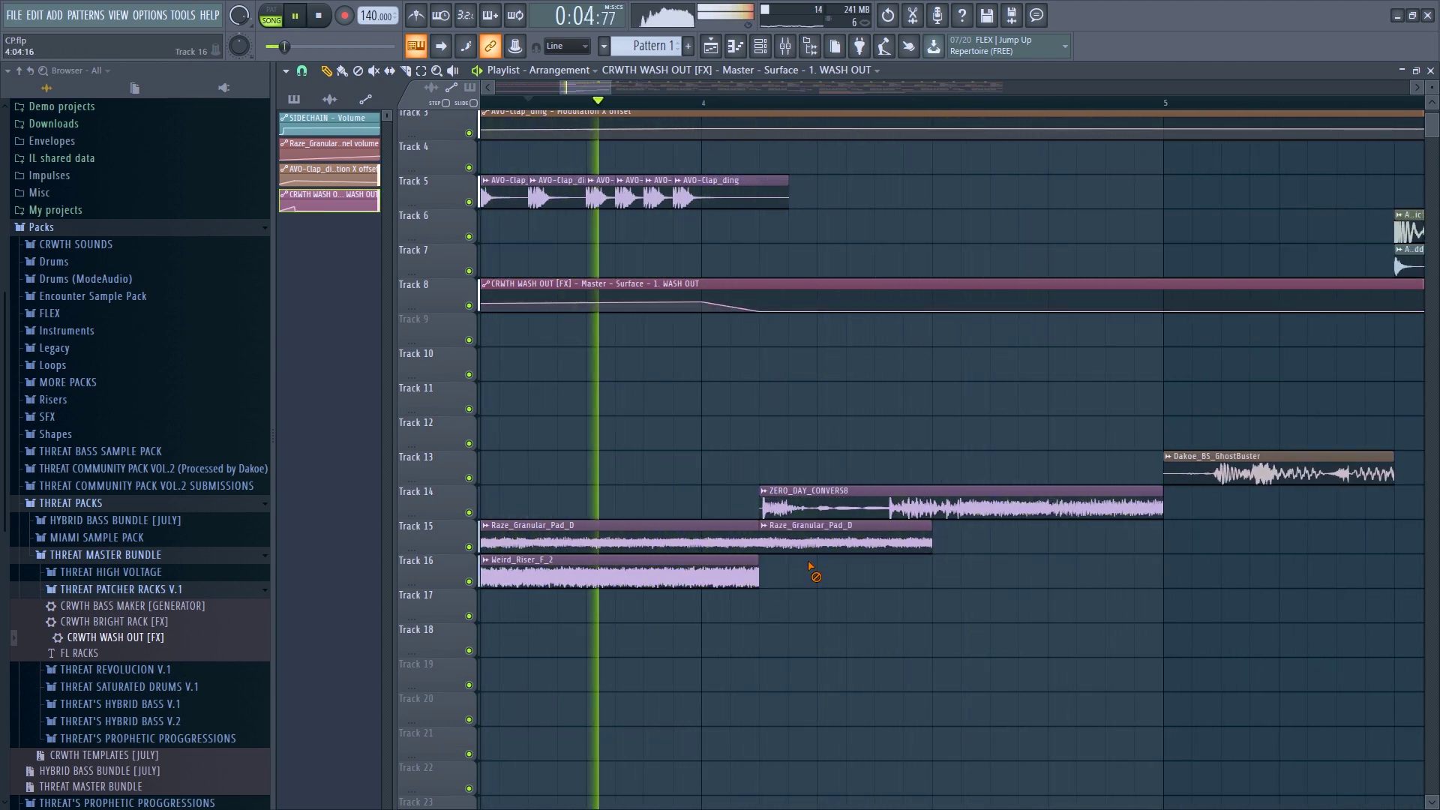
pyautogui.hotkey('ctrl', 'alt', 'z')
pyautogui.scroll(-3, 875, 489)
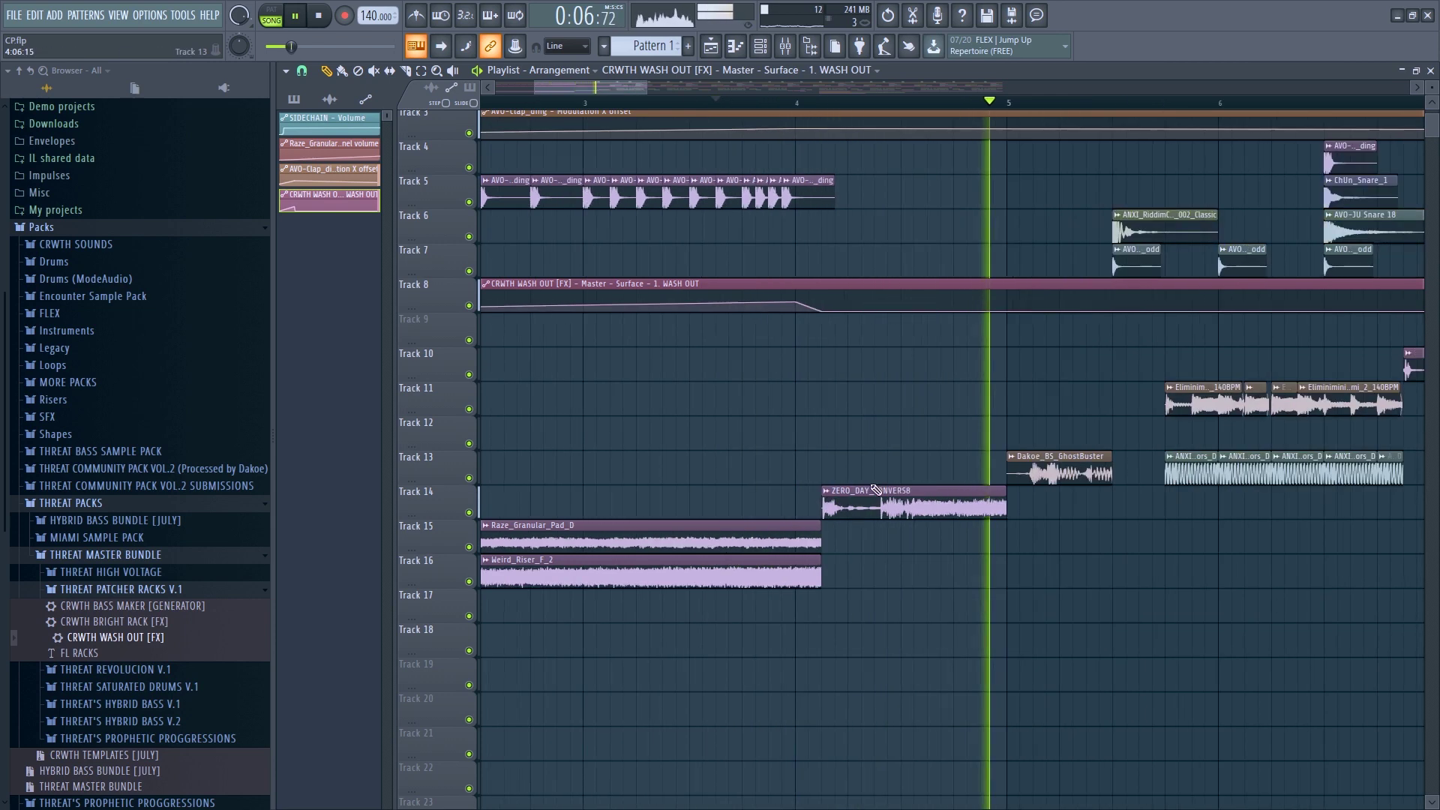
# Open the Dakoe_BS_GhostBuster sample in the audio editor and place an excerpt as a new clip on Track 5 at 4:13.
pyautogui.scroll(1, 875, 489)
pyautogui.scroll(2, 803, 492)
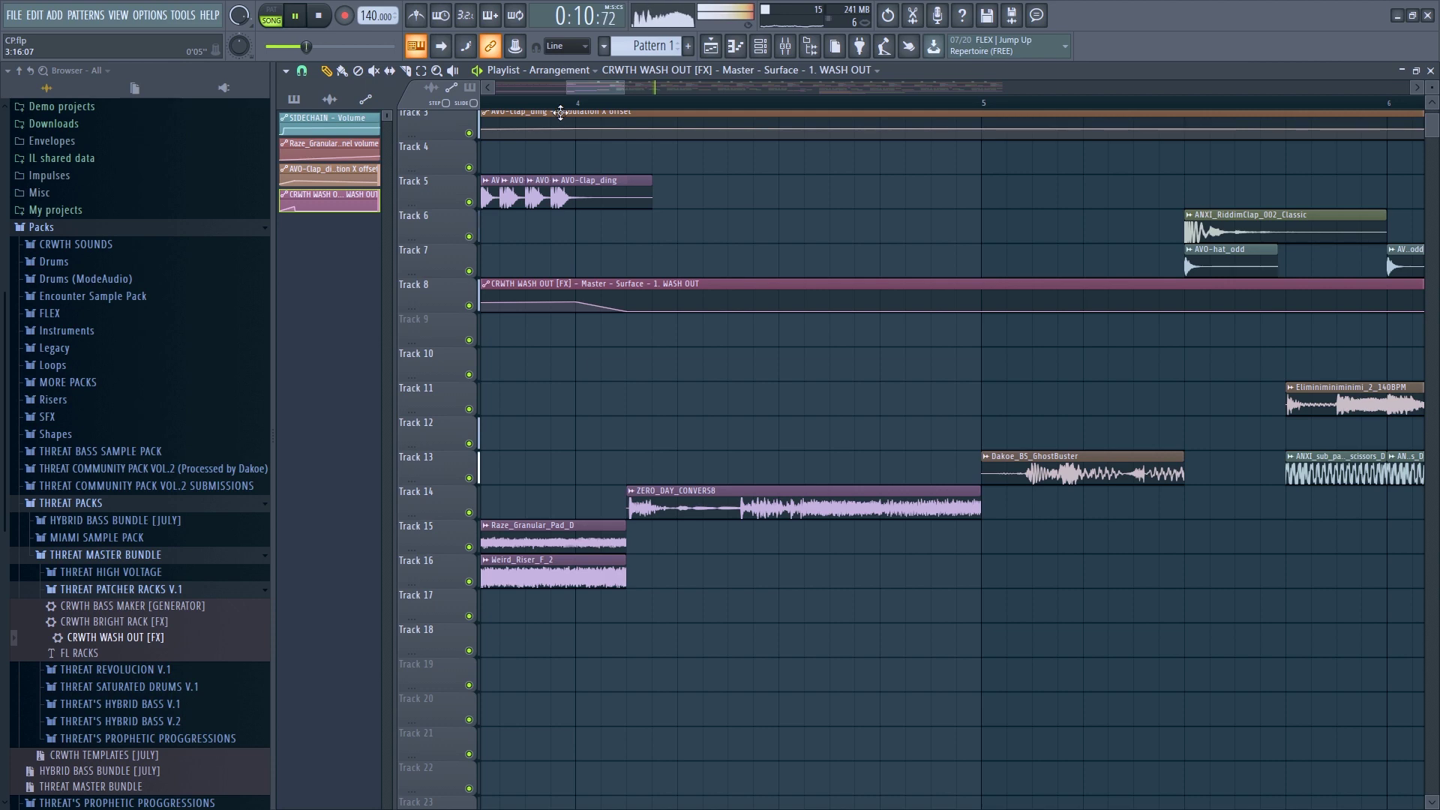
pyautogui.scroll(2, 826, 347)
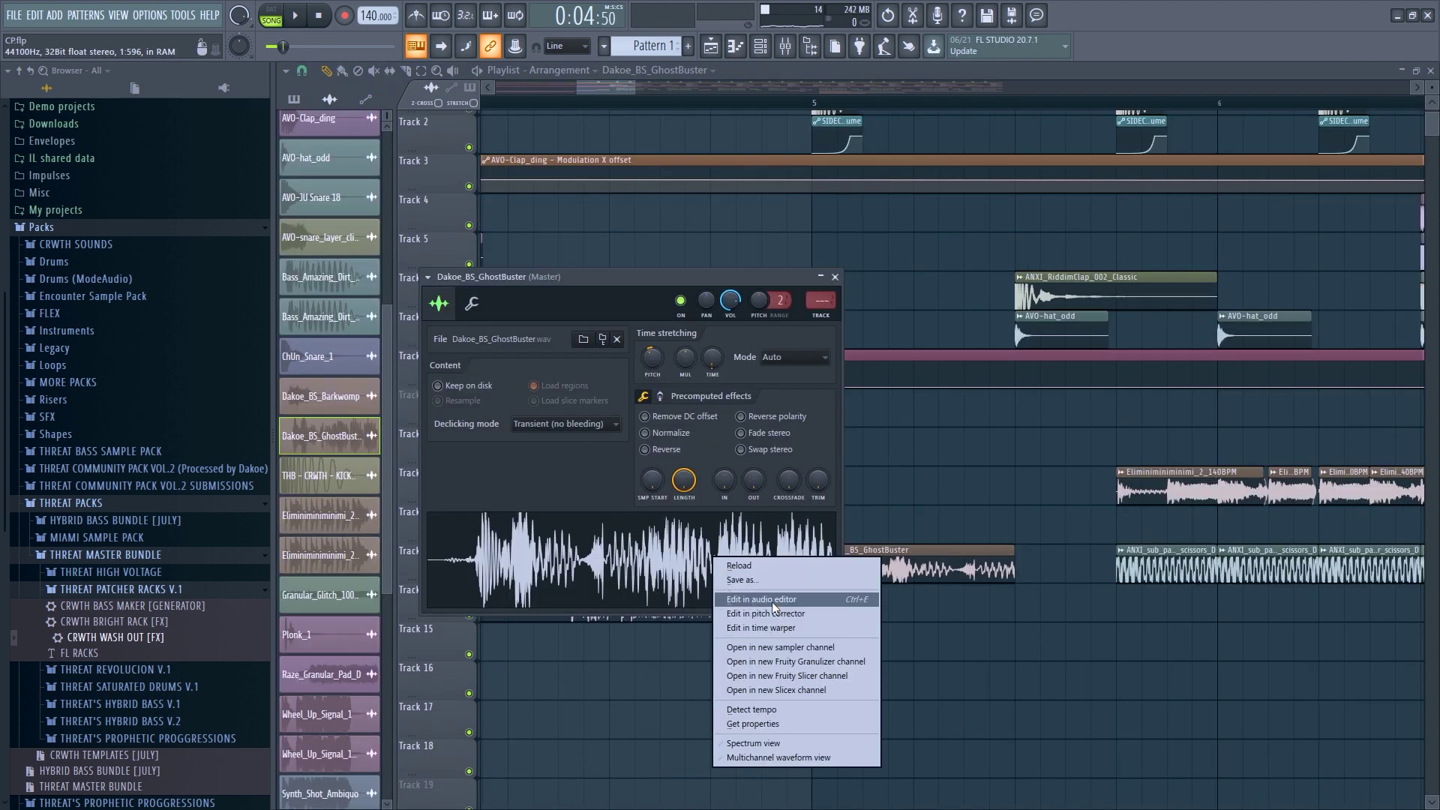
pyautogui.click(761, 599)
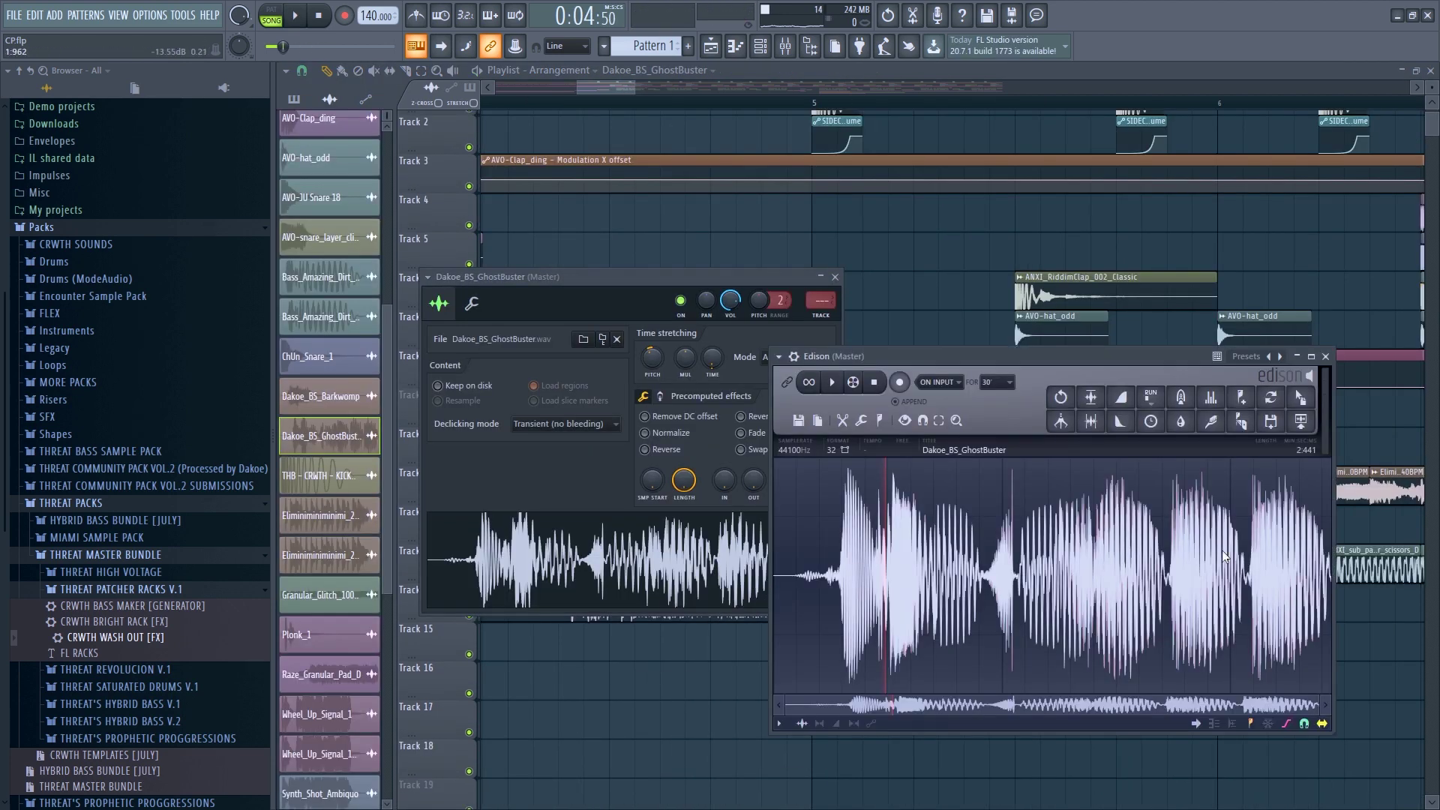
pyautogui.click(1302, 400)
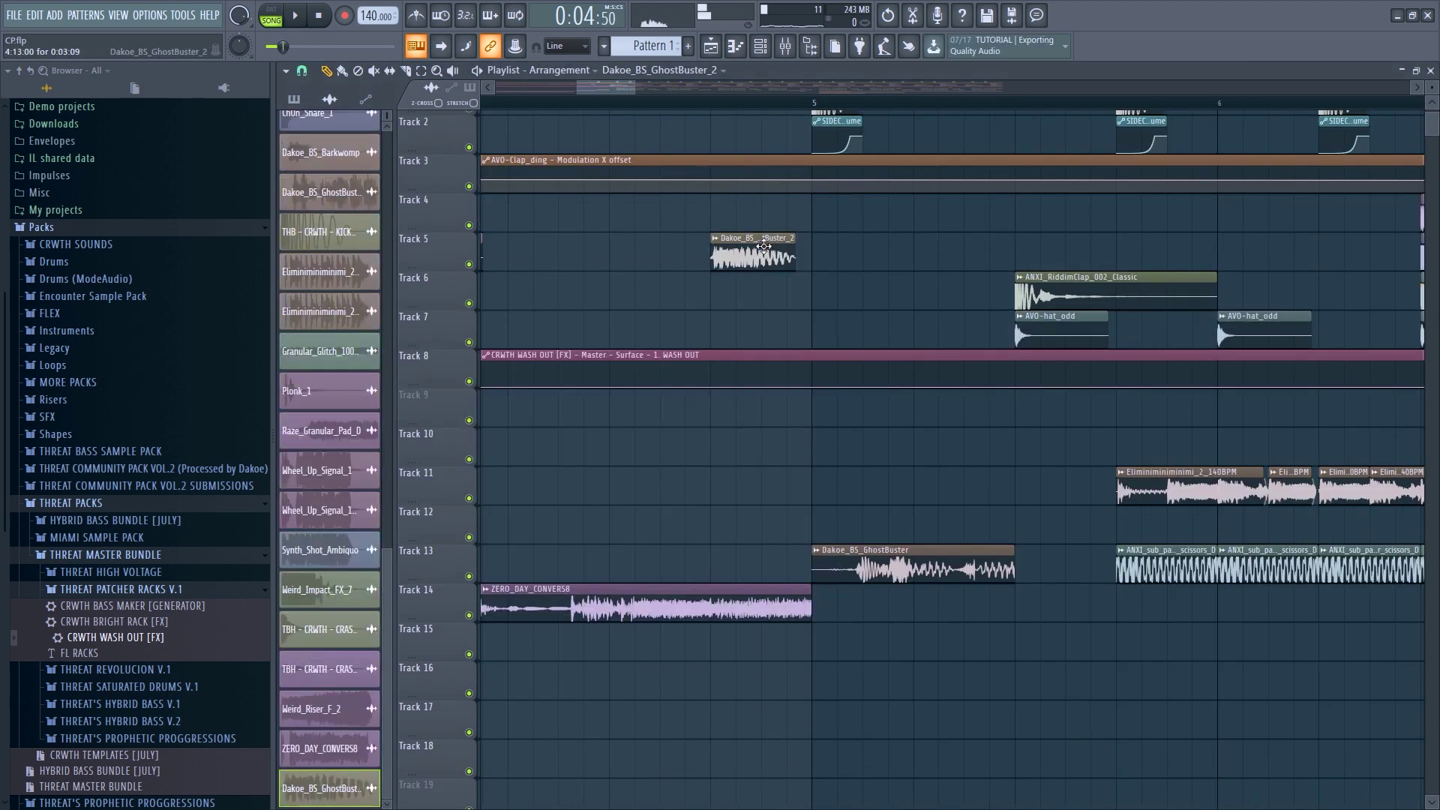
# Reverse the Dakoe_BS_GhostBuster_2 excerpt, stretch it in Resample mode to end at bar 5, and move it to Track 12.
pyautogui.click(586, 391)
pyautogui.click(777, 218)
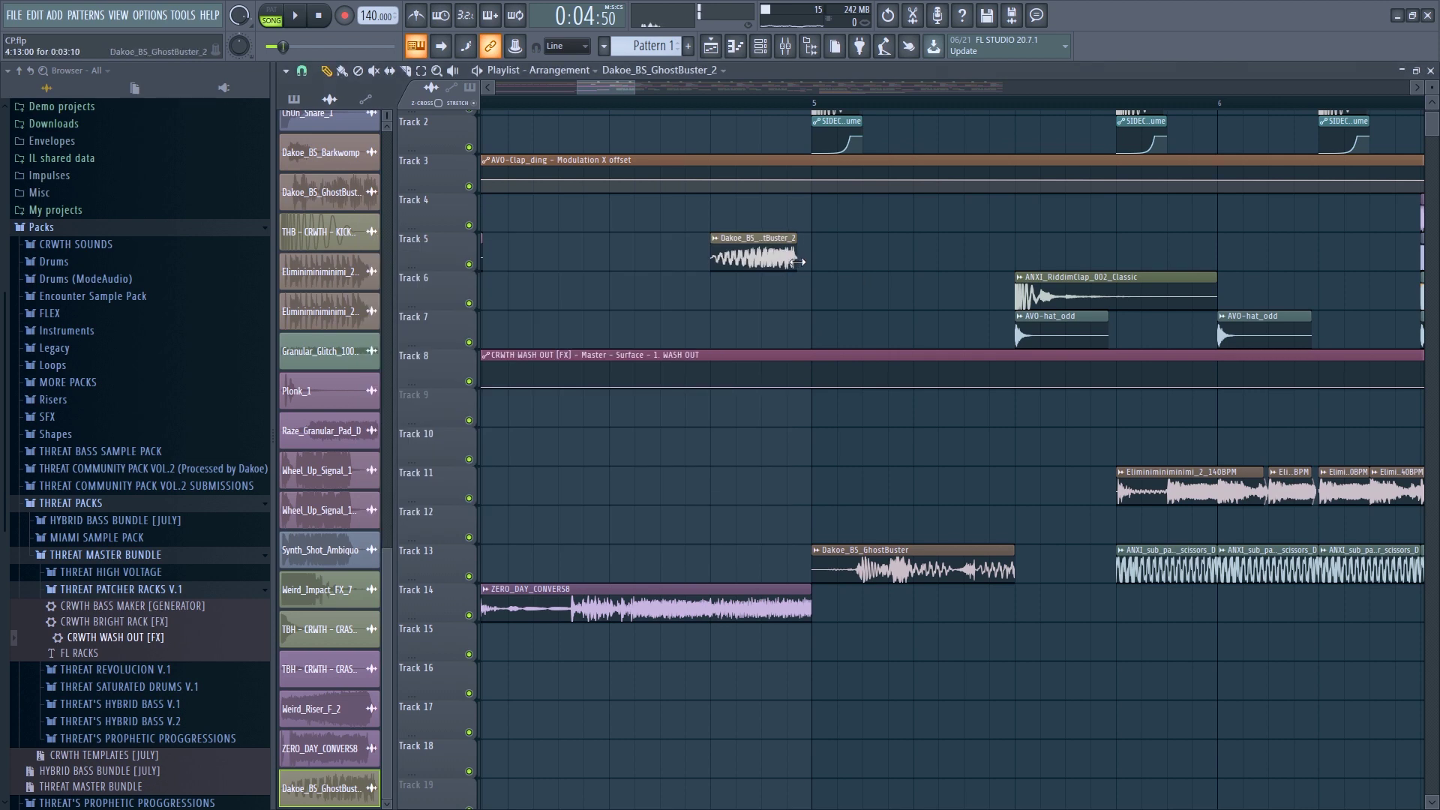
pyautogui.doubleClick(802, 262)
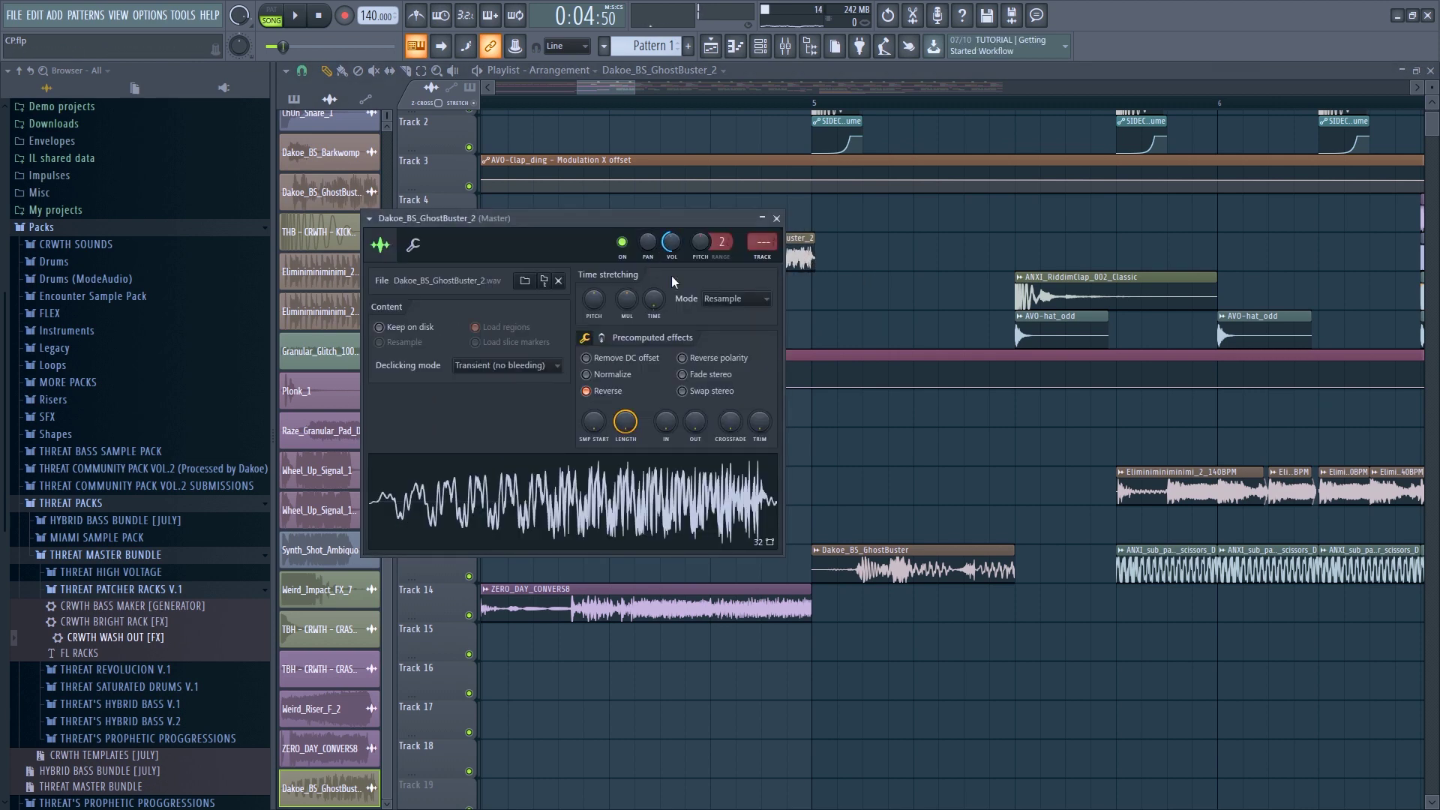
pyautogui.click(776, 219)
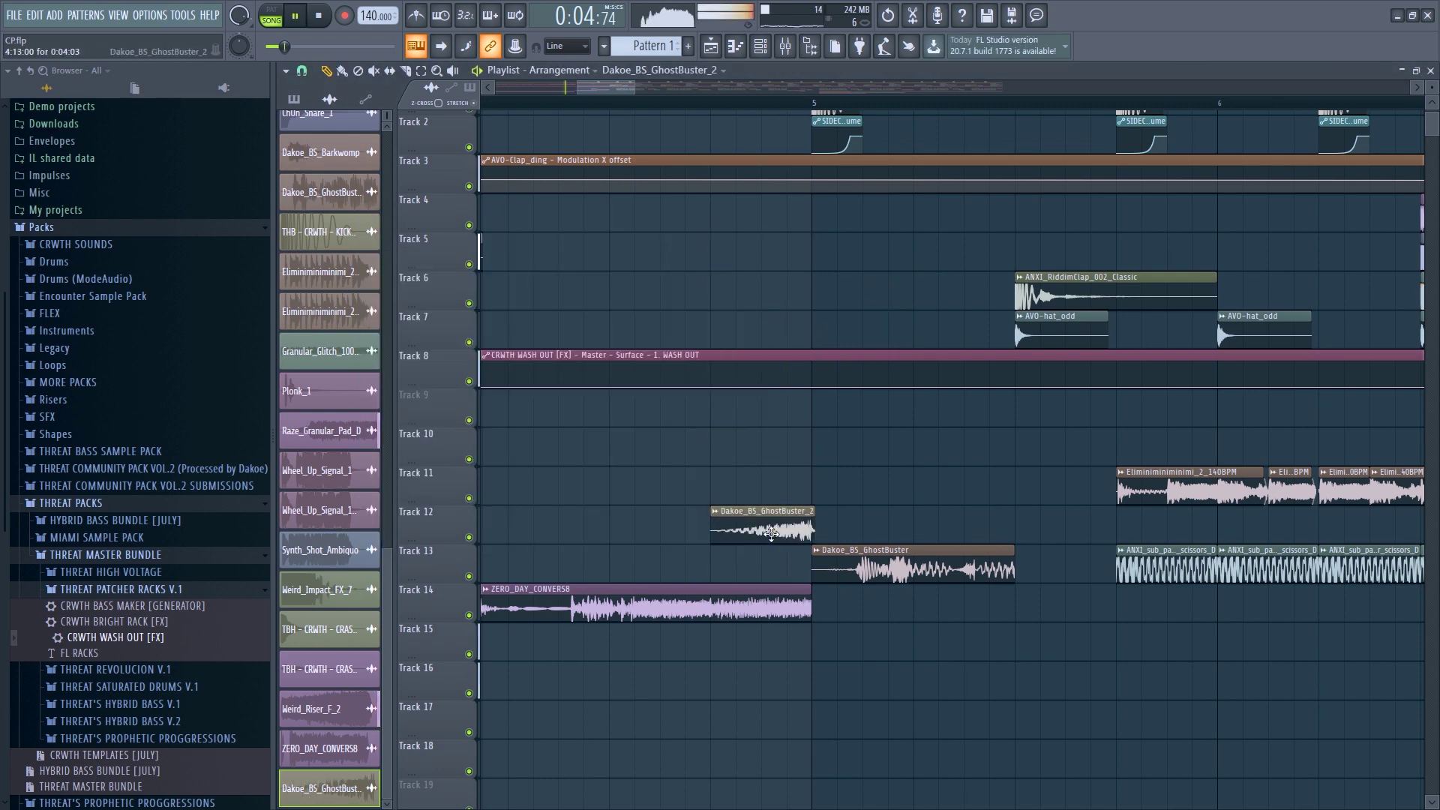
pyautogui.doubleClick(770, 572)
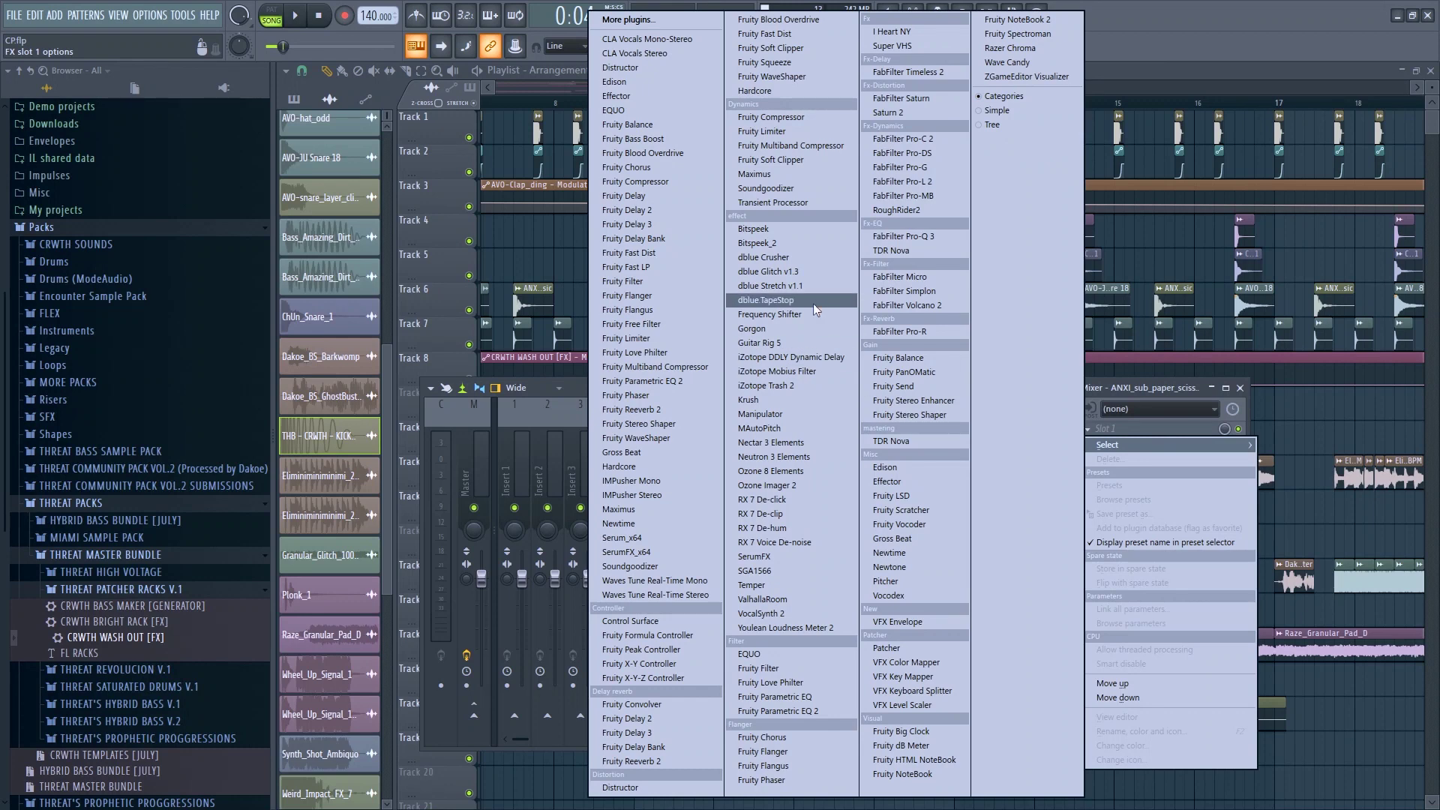
# Insert Fruity Fast LP on the ANXI_sub_paper_scissors_D mixer track and automate its cutoff with repeating rounded arches on Track 9 through bar 21.
pyautogui.click(650, 270)
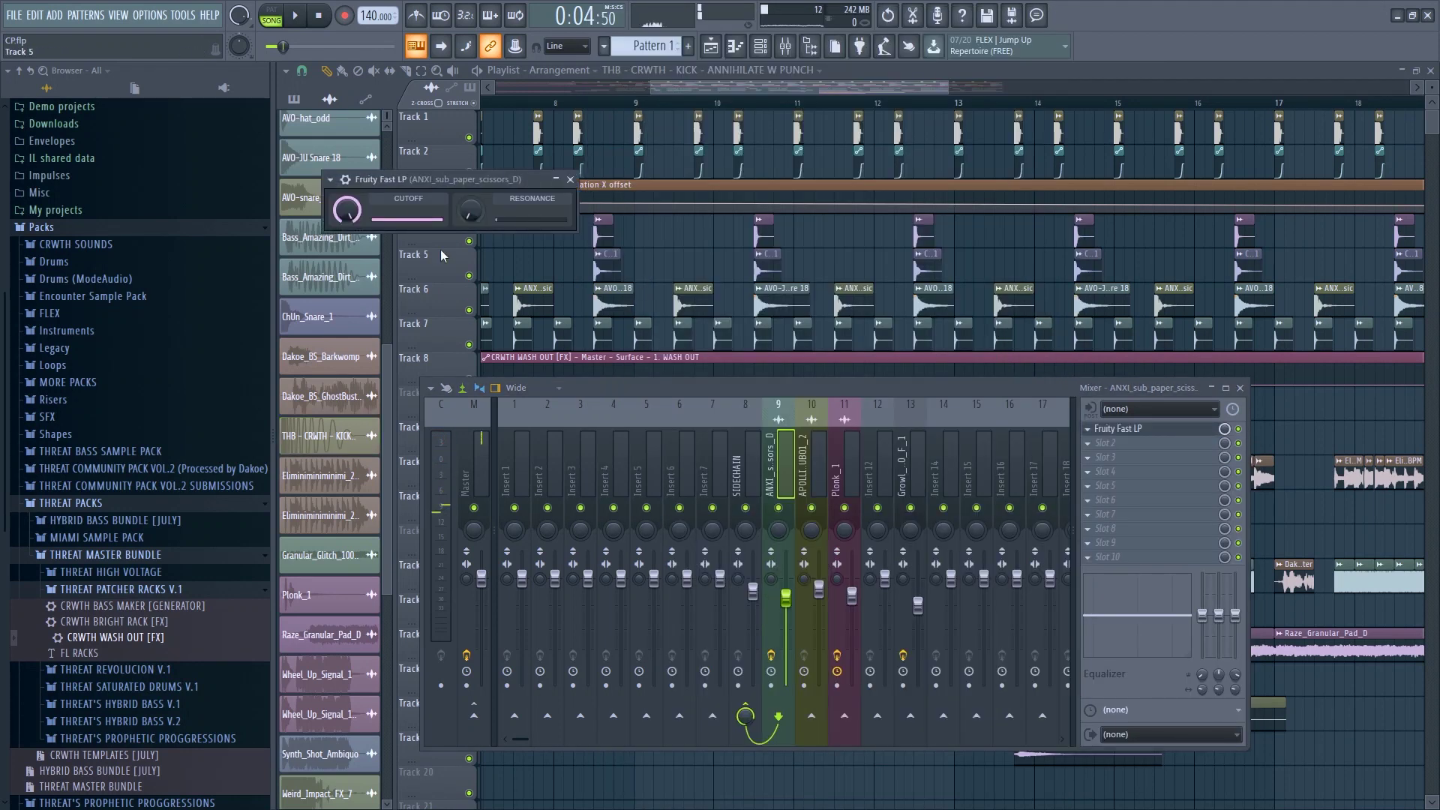
pyautogui.rightClick(346, 210)
pyautogui.click(421, 252)
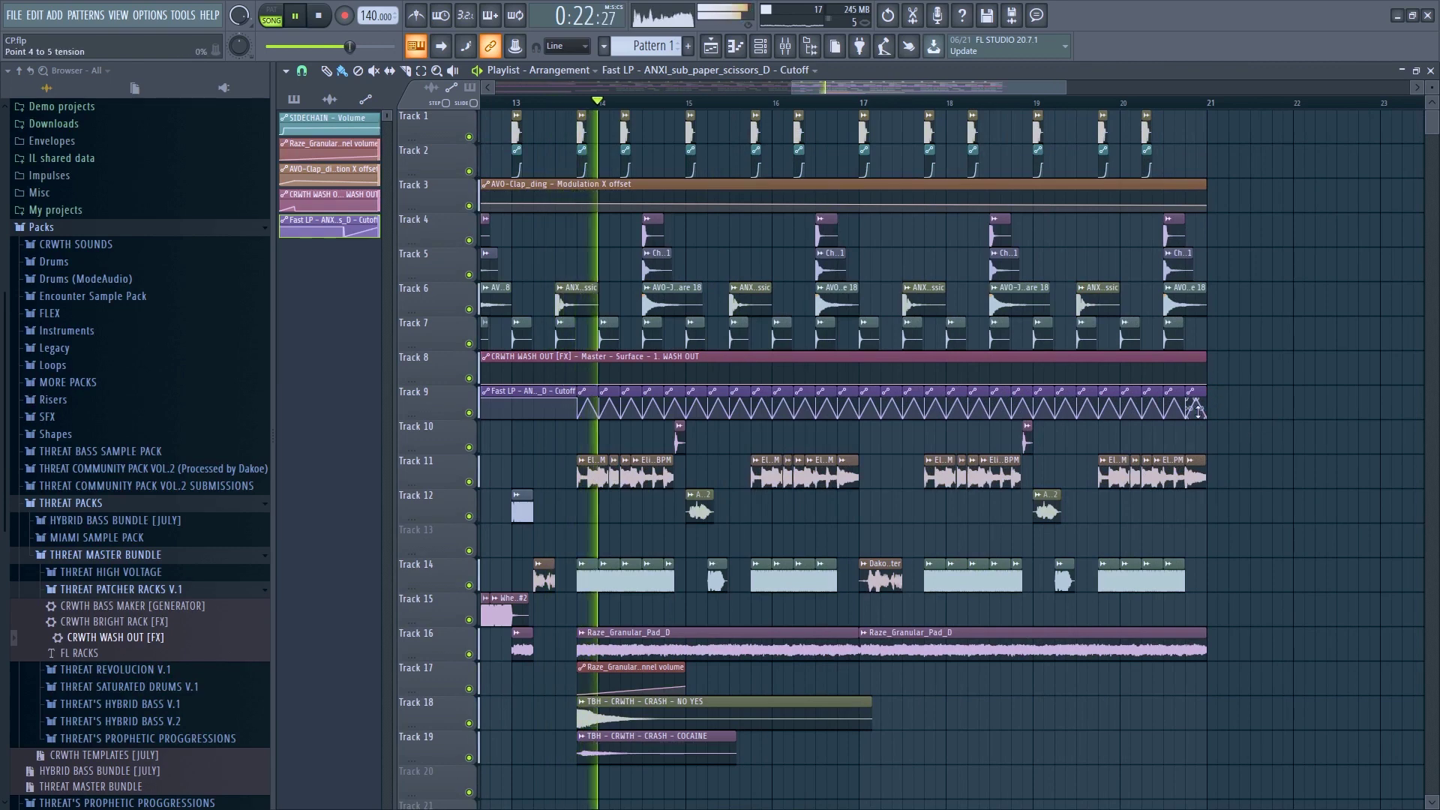
pyautogui.keyDown('ctrl'); pyautogui.scroll(6, 658, 413); pyautogui.keyUp('ctrl')
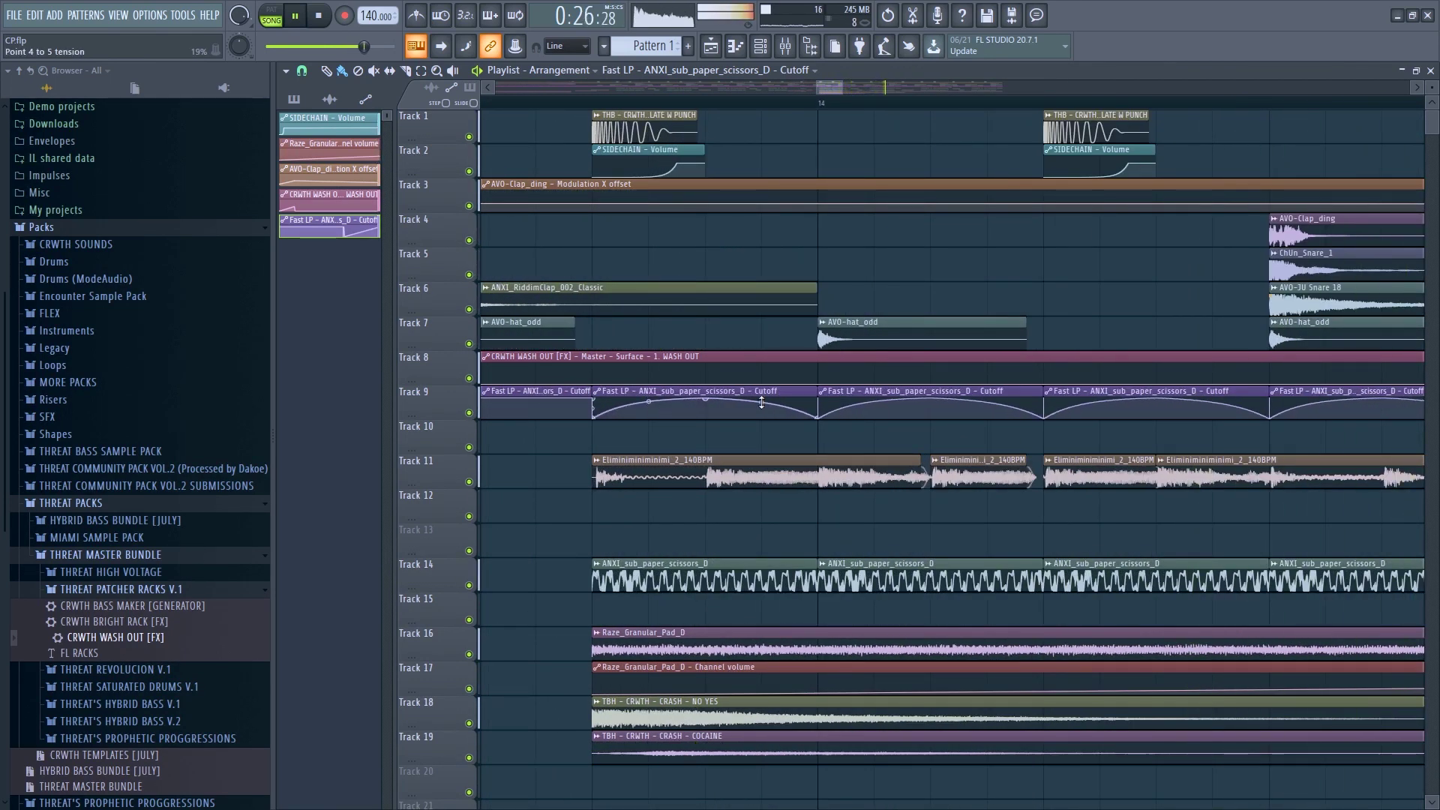
pyautogui.keyDown('ctrl'); pyautogui.scroll(-6, 759, 406); pyautogui.keyUp('ctrl')
# Raise the ANXI_sub_paper_scissors_D mixer track fader to -2.5 dB.
pyautogui.keyDown('alt'); pyautogui.scroll(-4, 702, 421); pyautogui.keyUp('alt')
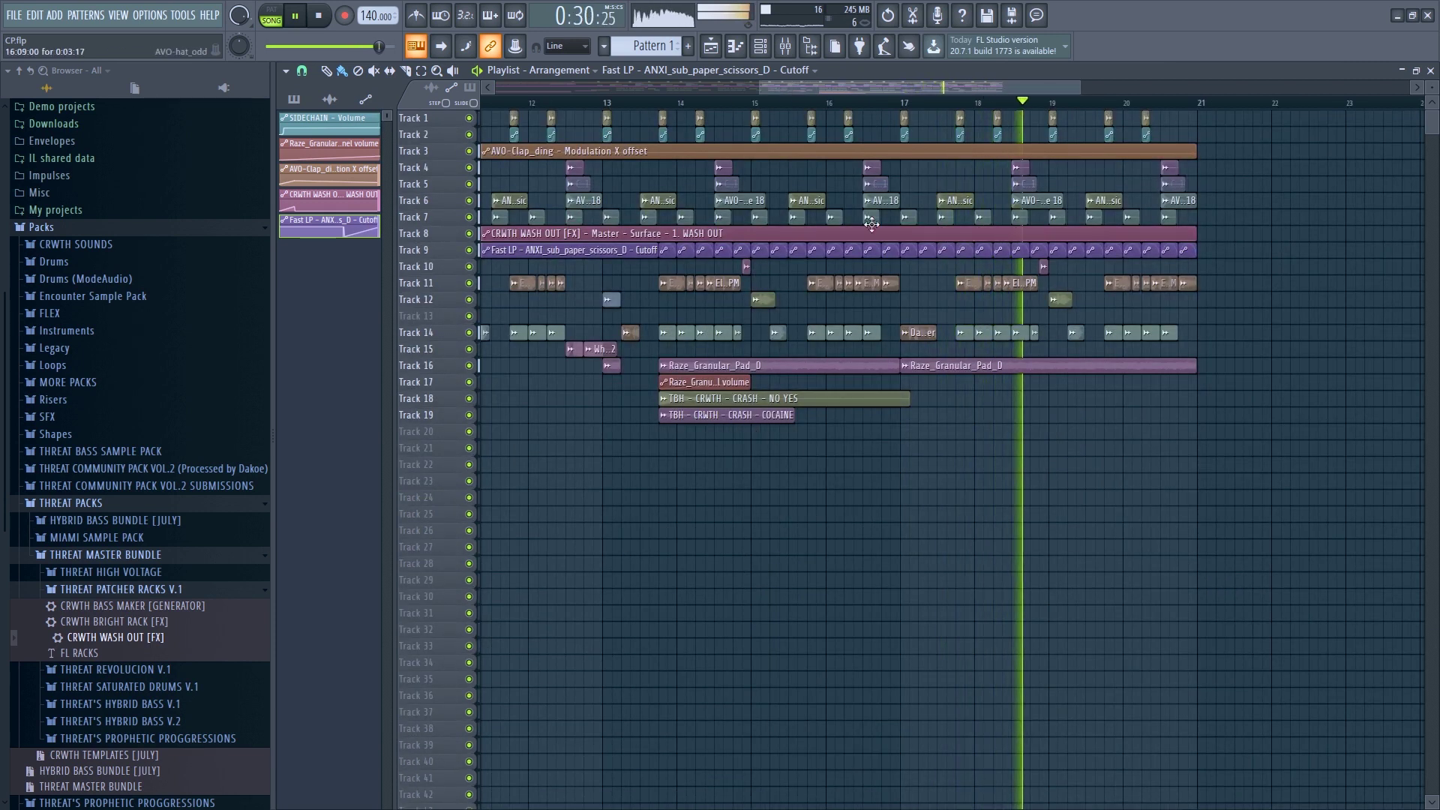
pyautogui.press('F9')
pyautogui.moveTo(787, 597); pyautogui.dragTo(788, 589)
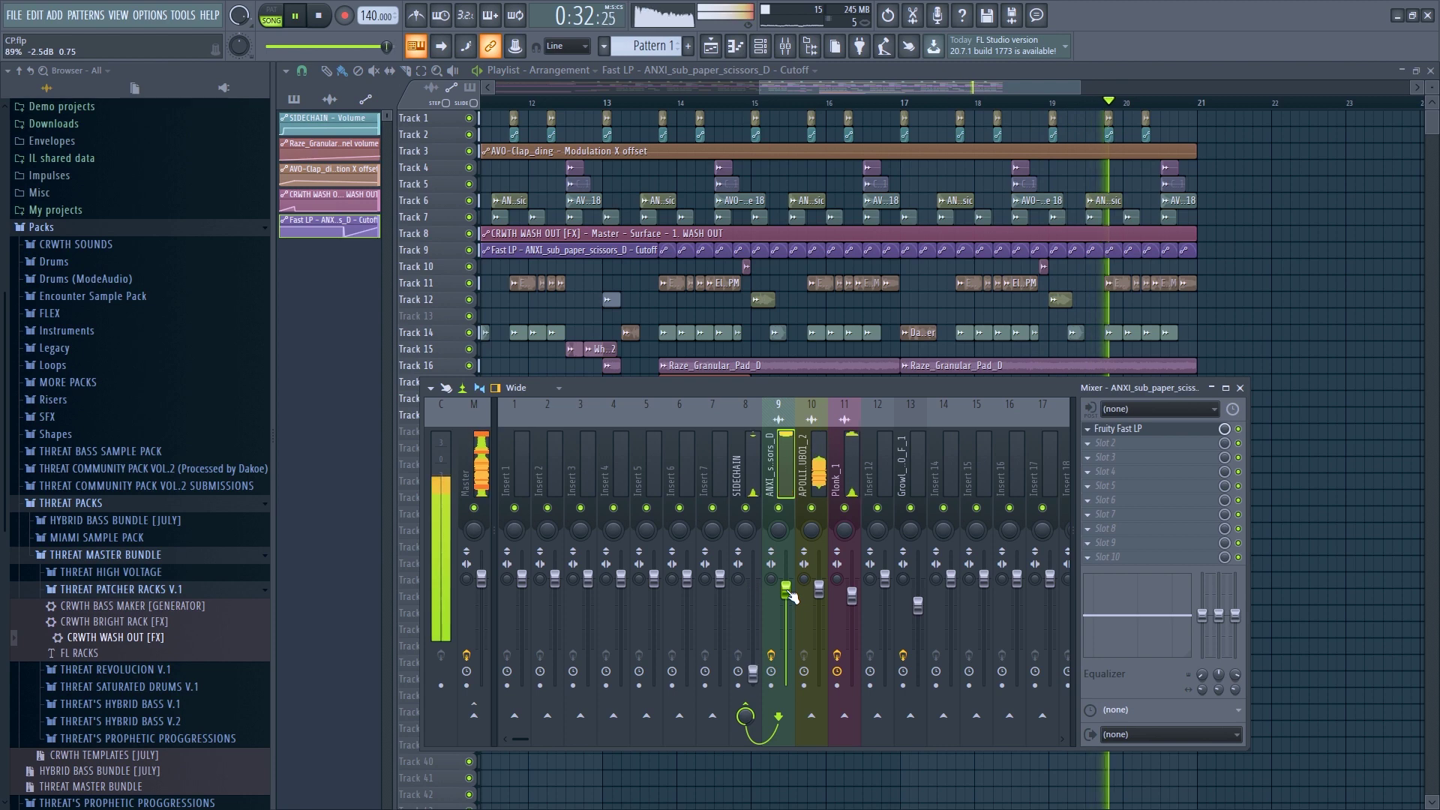
# Add Fruity Limiter to slot 4 of the Master track, raise its gain to about 2.7 dB and adjust the ceiling.
pyautogui.click(480, 501)
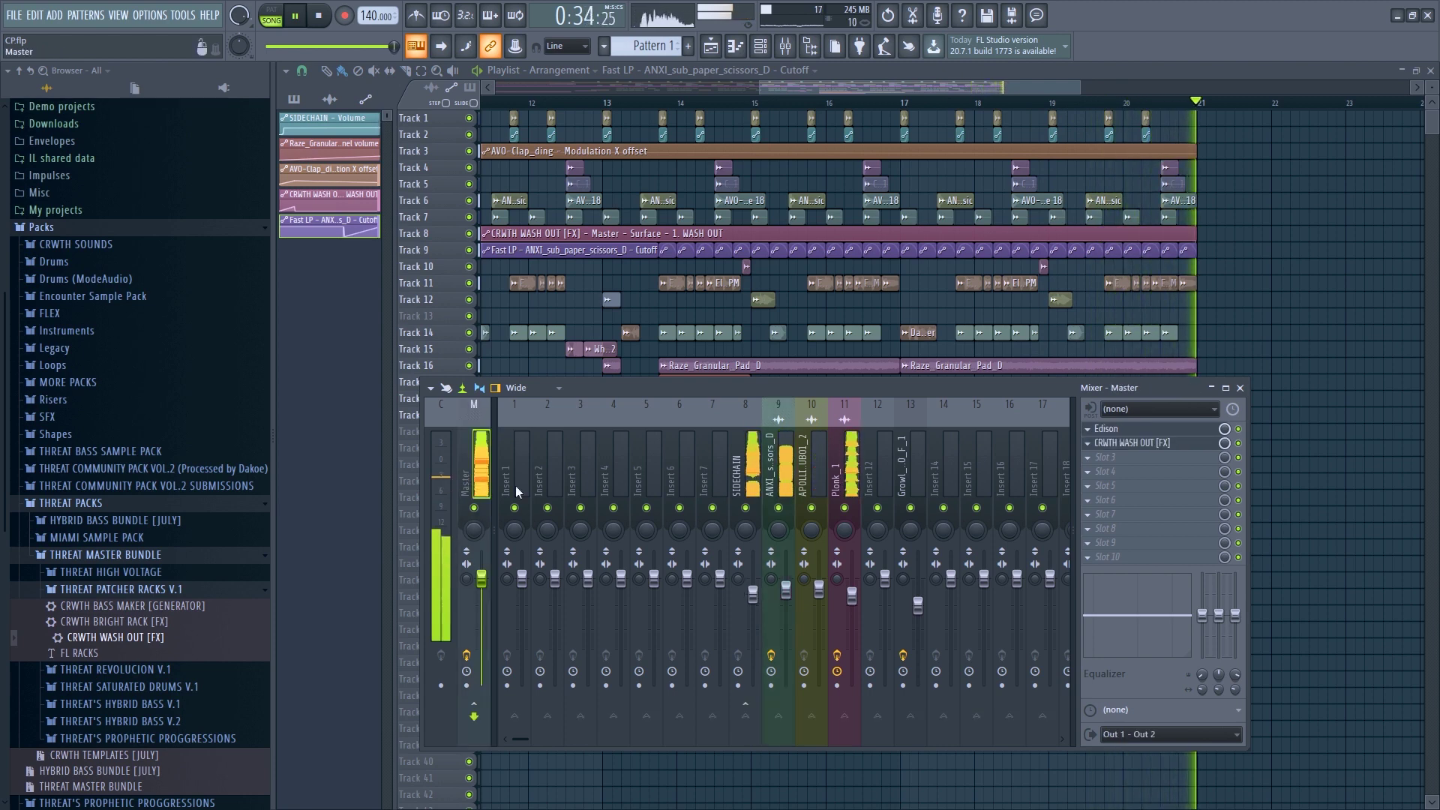
pyautogui.click(1118, 473)
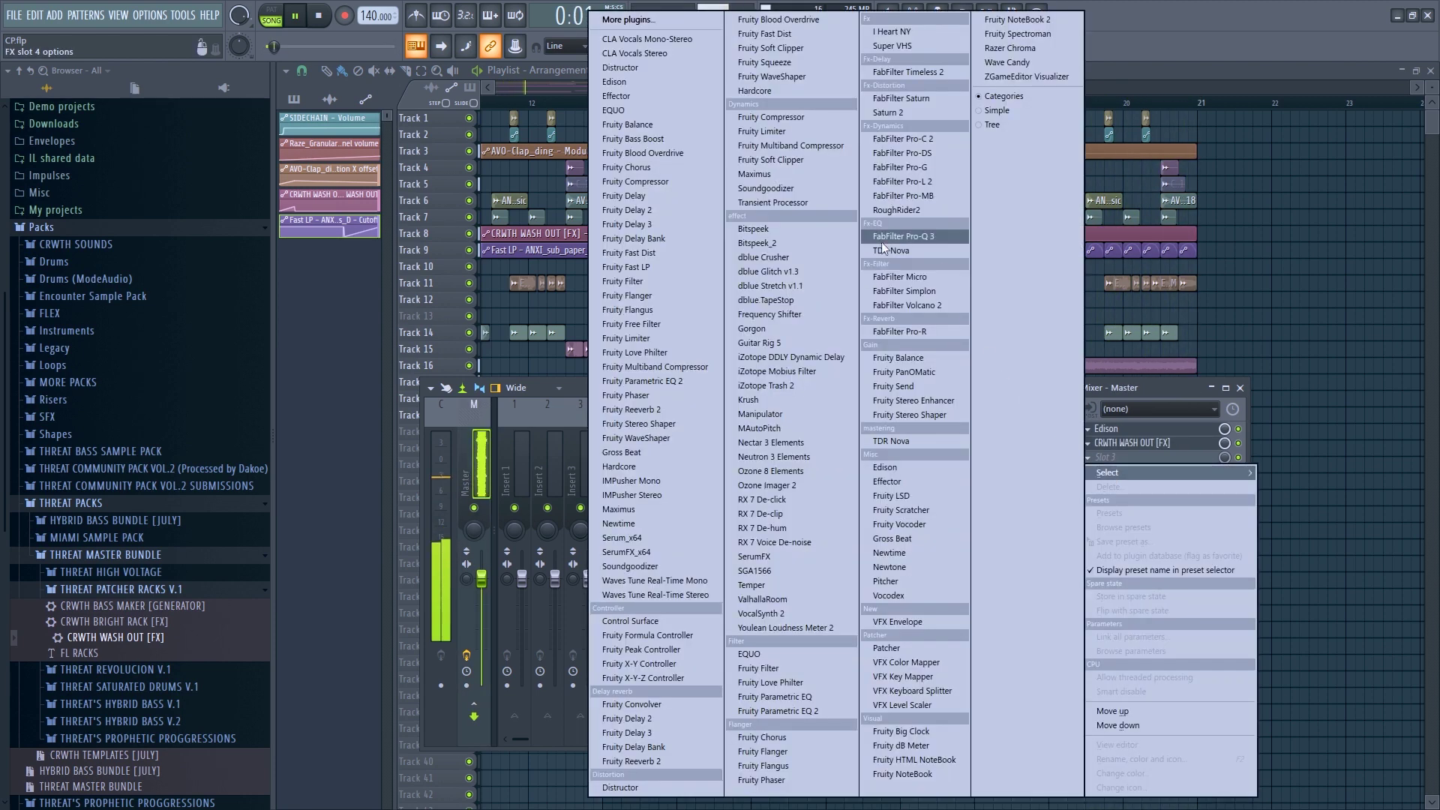
pyautogui.click(762, 132)
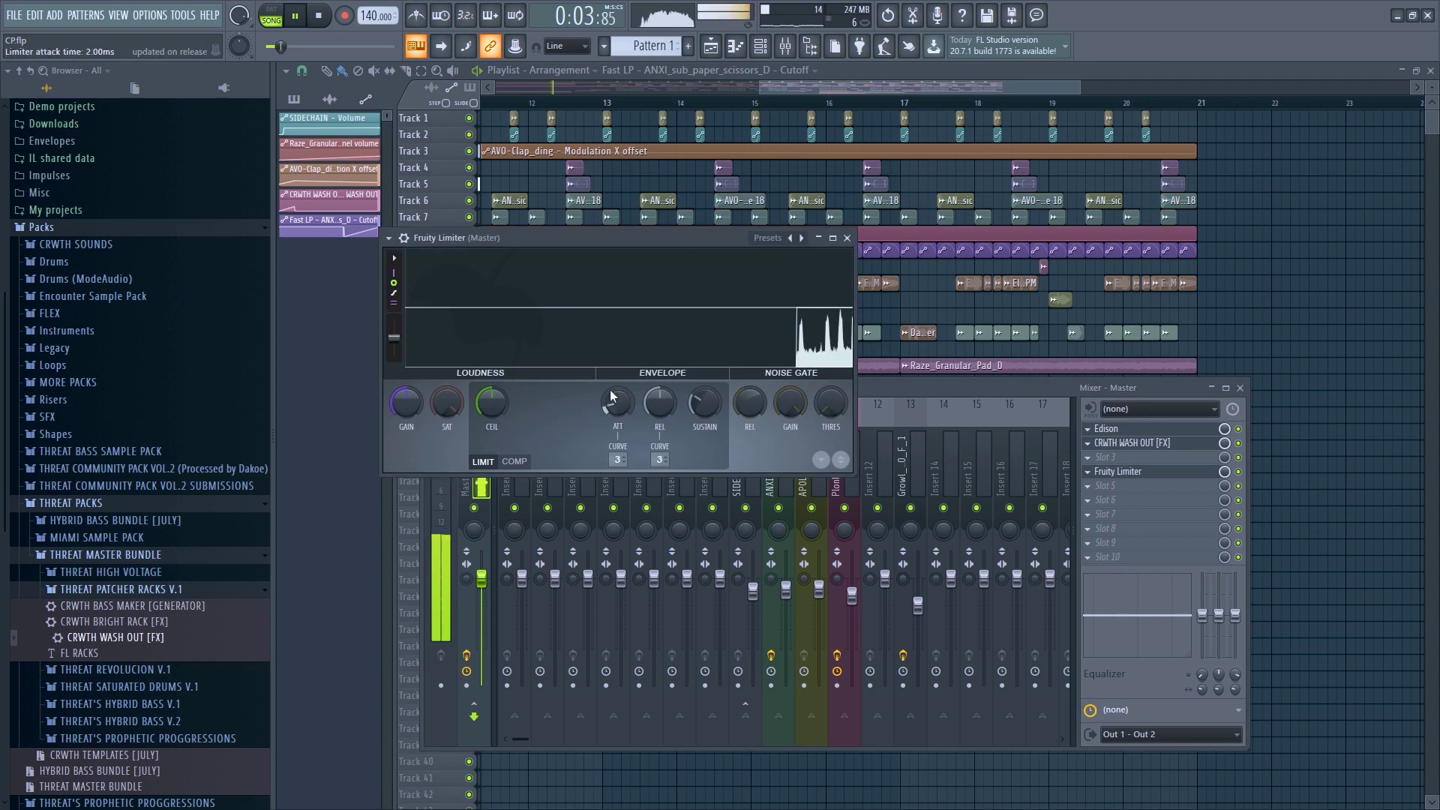
pyautogui.moveTo(406, 402); pyautogui.dragTo(405, 386)
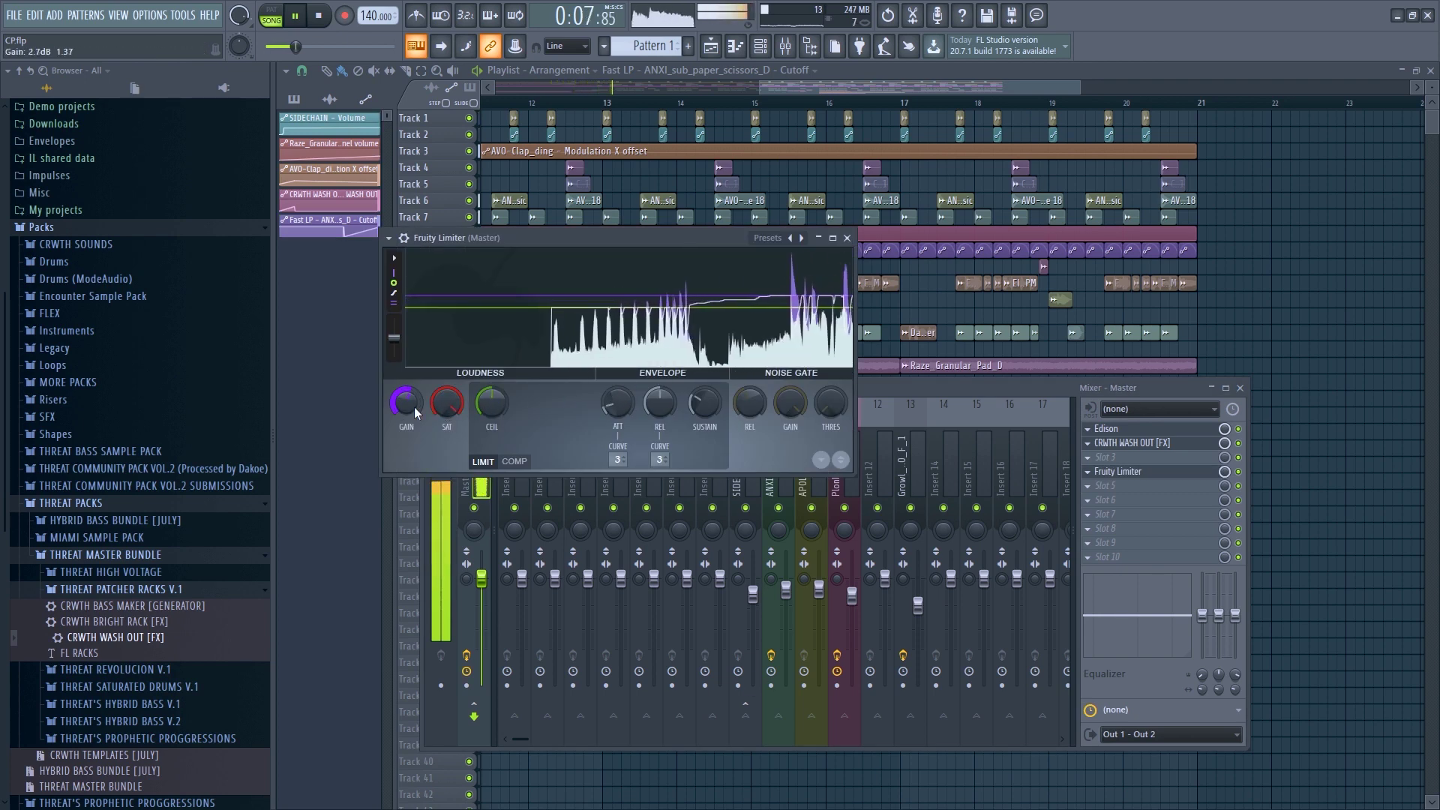
pyautogui.moveTo(491, 404); pyautogui.dragTo(491, 413)
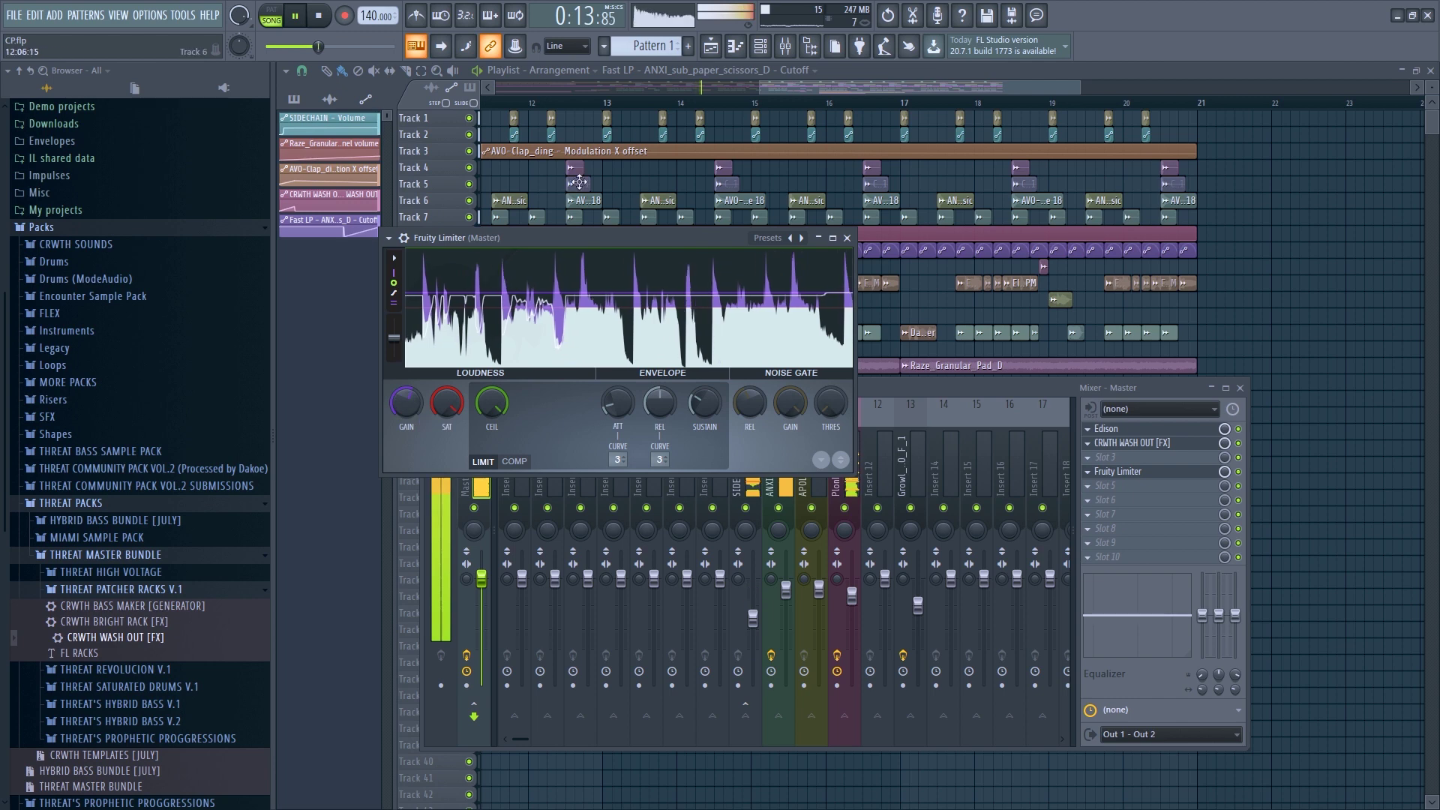
pyautogui.click(575, 229)
# Open the channel settings of the THB - CRWTH - KICK - ANNIHILATE W PUNCH sample.
pyautogui.scroll(5, 575, 229)
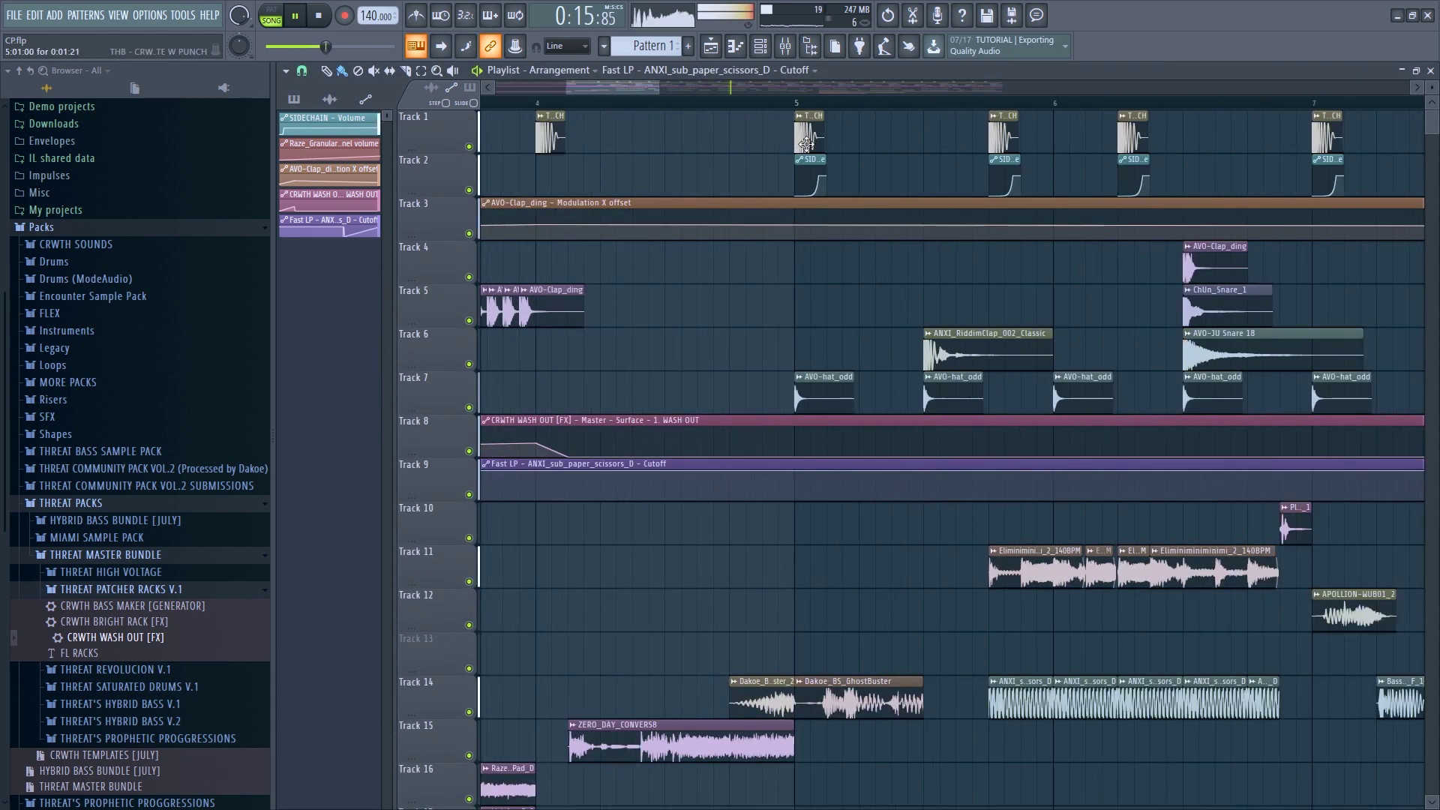
pyautogui.click(660, 237)
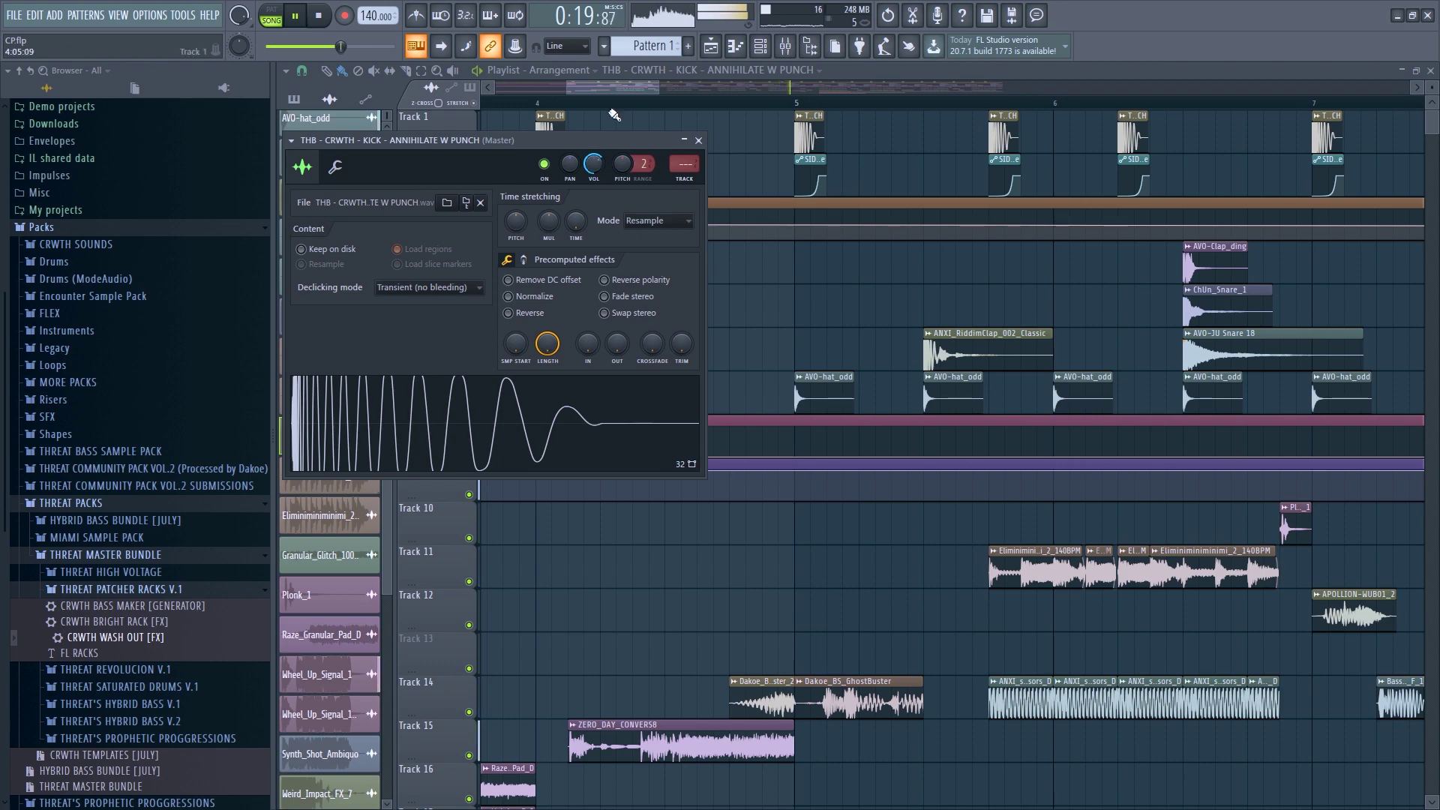
pyautogui.click(623, 82)
# Place an Eliminiminiminimi_2_140BPM #3 clip on Track 11 at bar 14 and move the short Eliminiminiminimi_2_140BPM slice to Track 12 at 14:05.
pyautogui.scroll(-6, 722, 233)
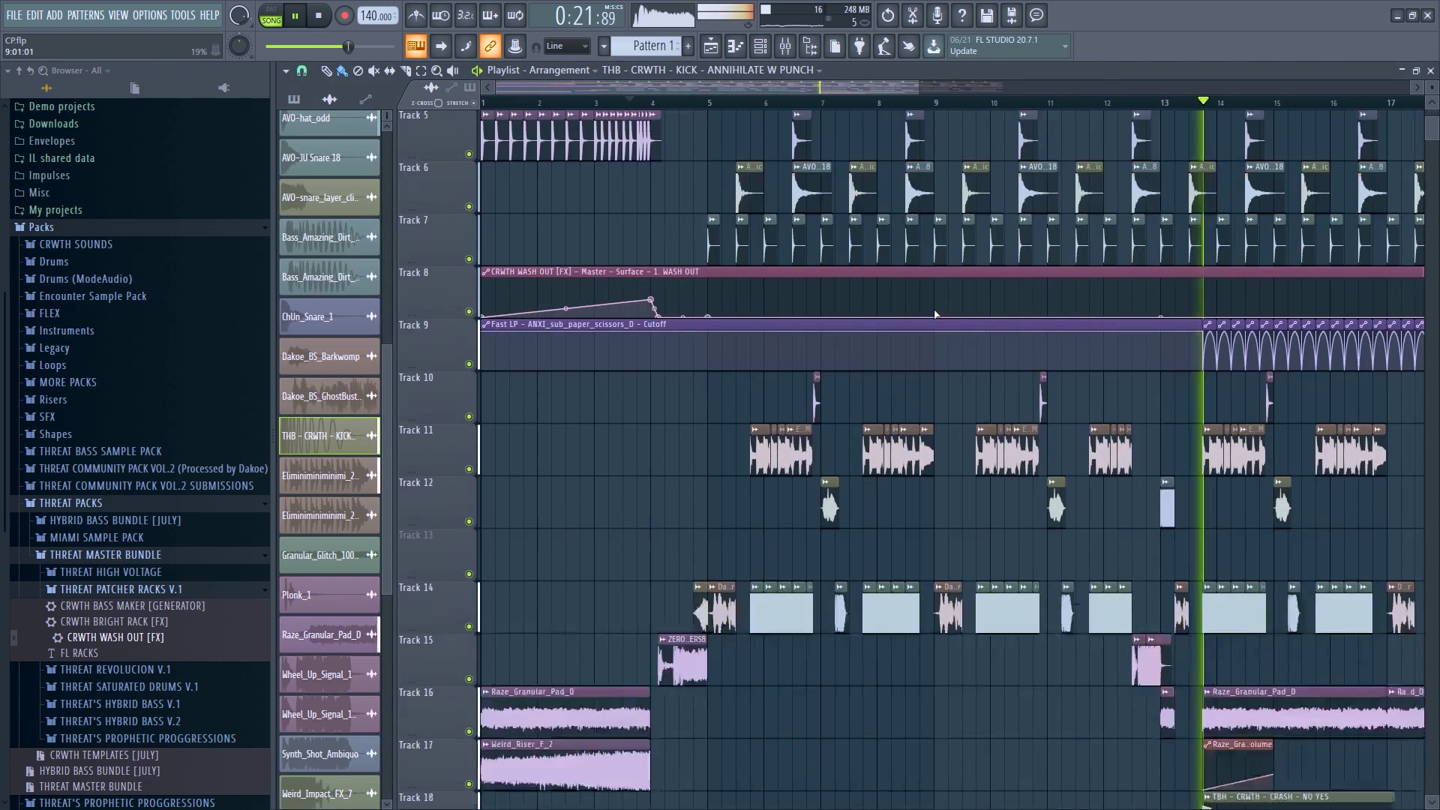
pyautogui.scroll(6, 936, 314)
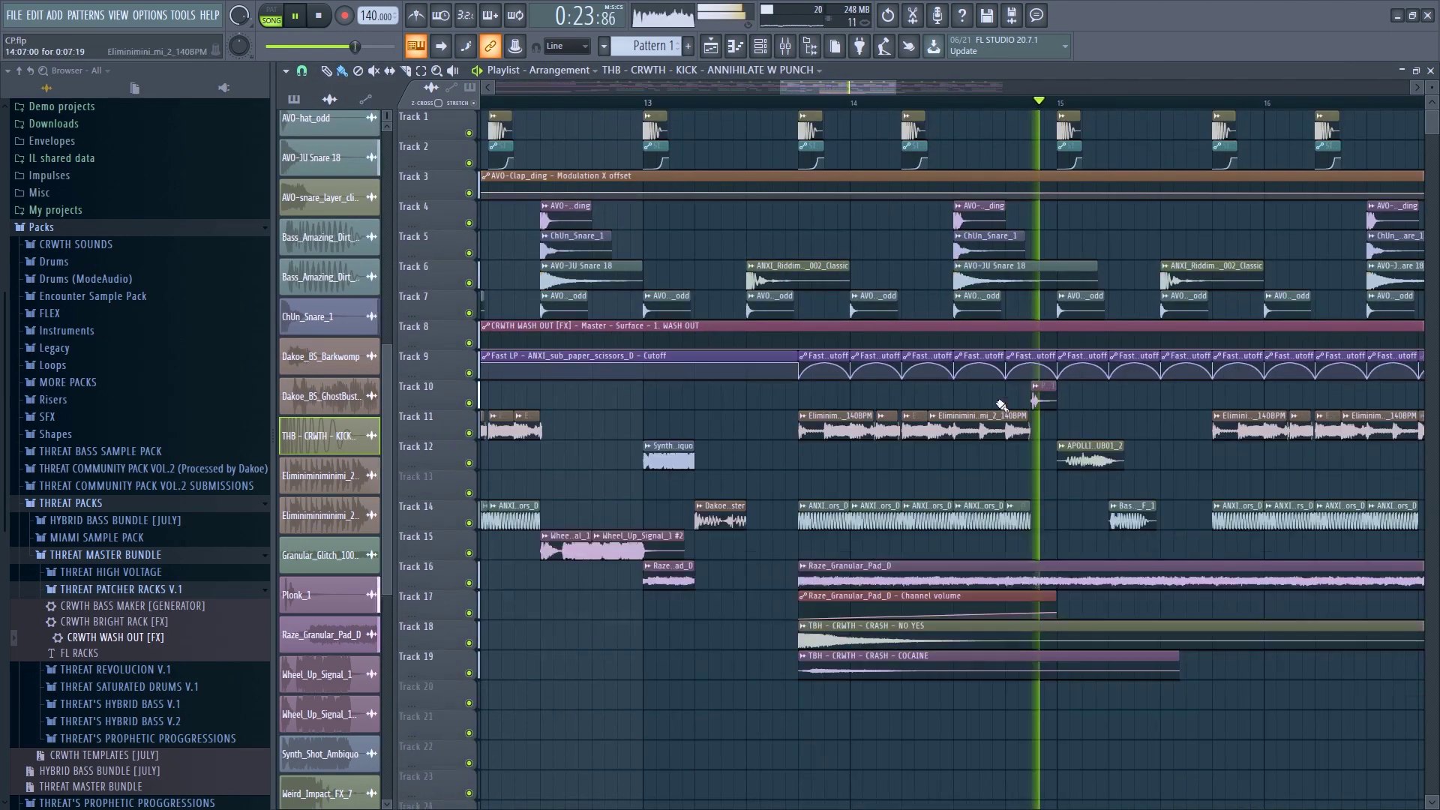
pyautogui.press('space')
pyautogui.scroll(5, 787, 471)
pyautogui.moveTo(743, 446); pyautogui.dragTo(863, 505)
pyautogui.press('space')
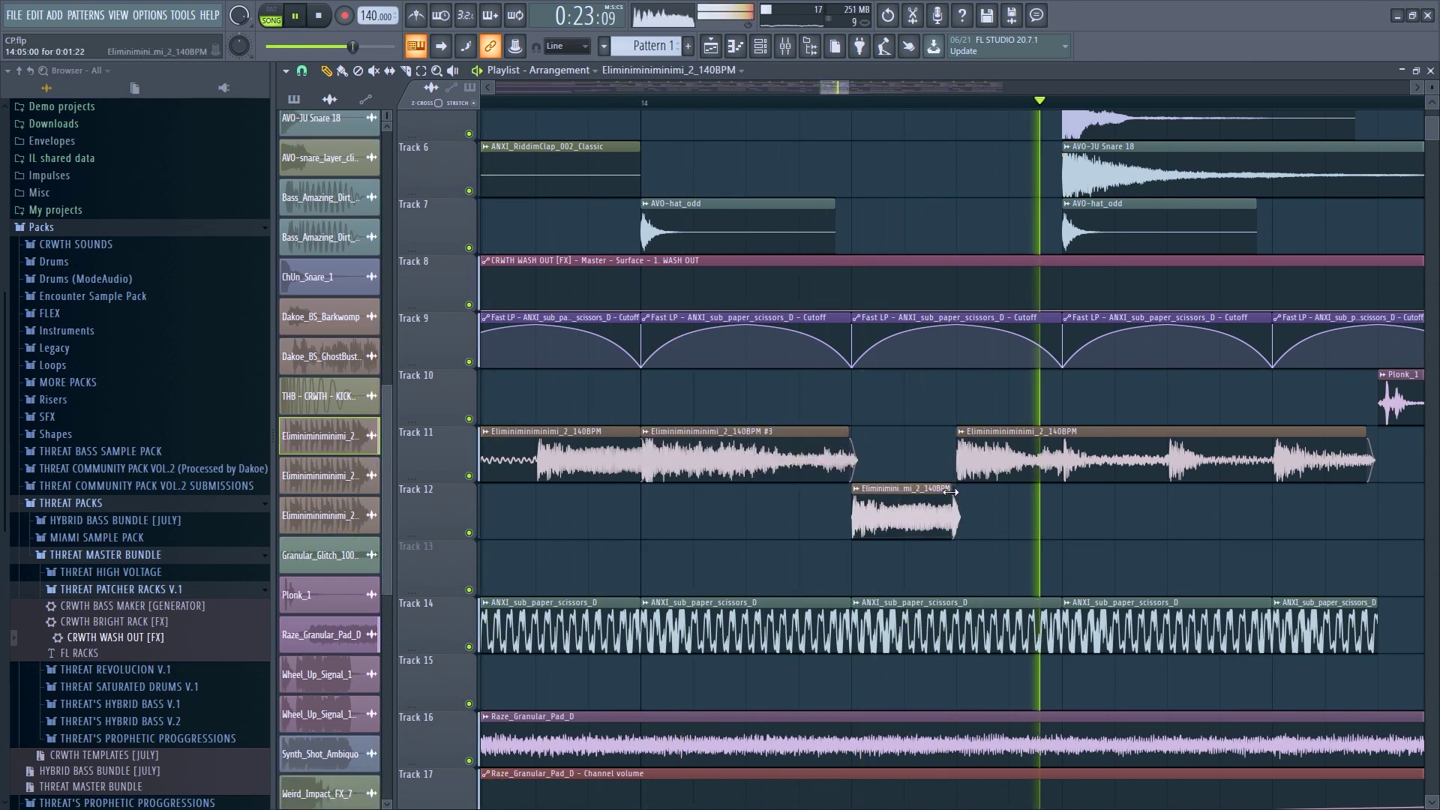
pyautogui.scroll(2, 946, 491)
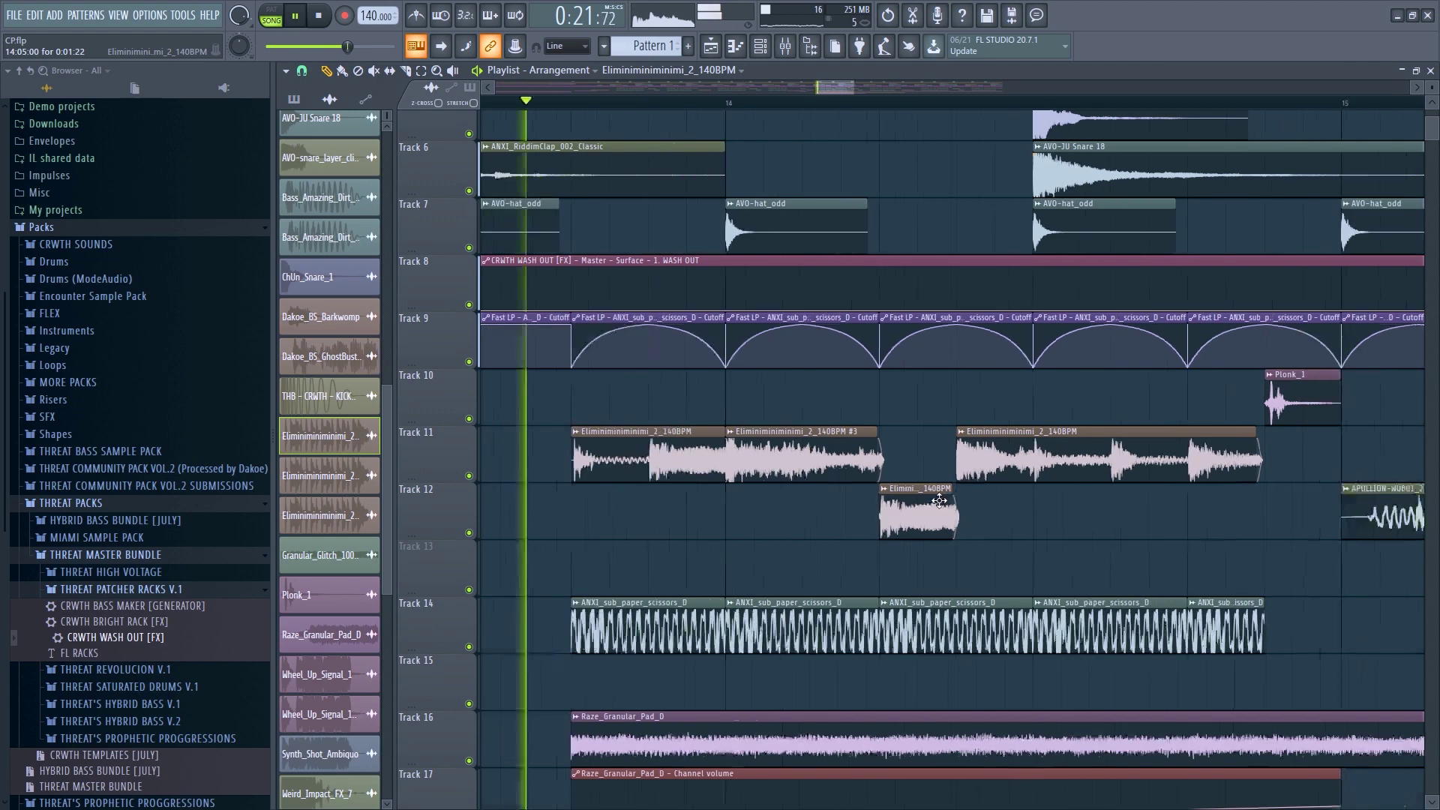
pyautogui.scroll(-3, 917, 496)
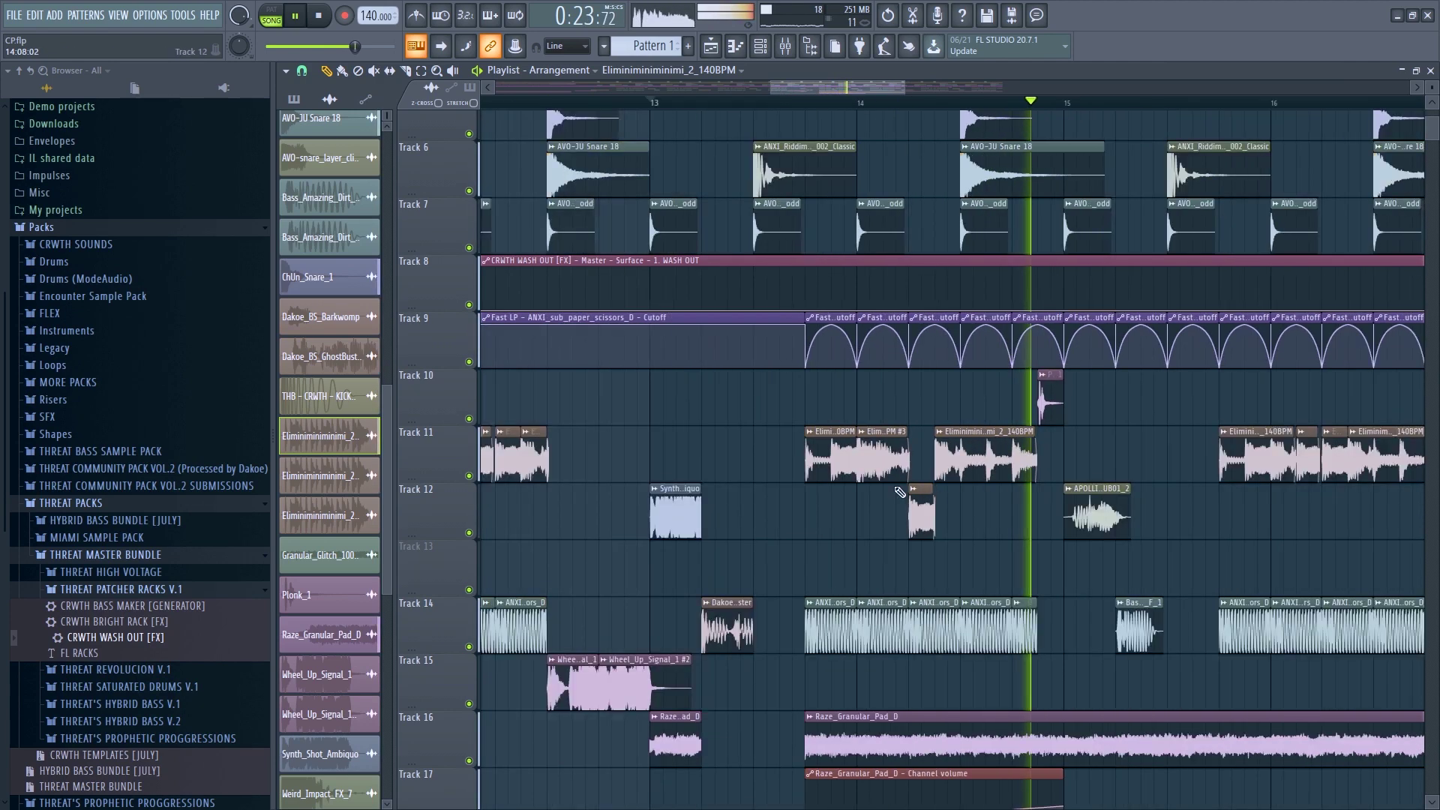
# Play back the section around bar 14 to check the Eliminiminiminimi_2_140BPM slices on Tracks 11 and 12.
pyautogui.press('space')
pyautogui.press('space')
pyautogui.scroll(-3, 958, 463)
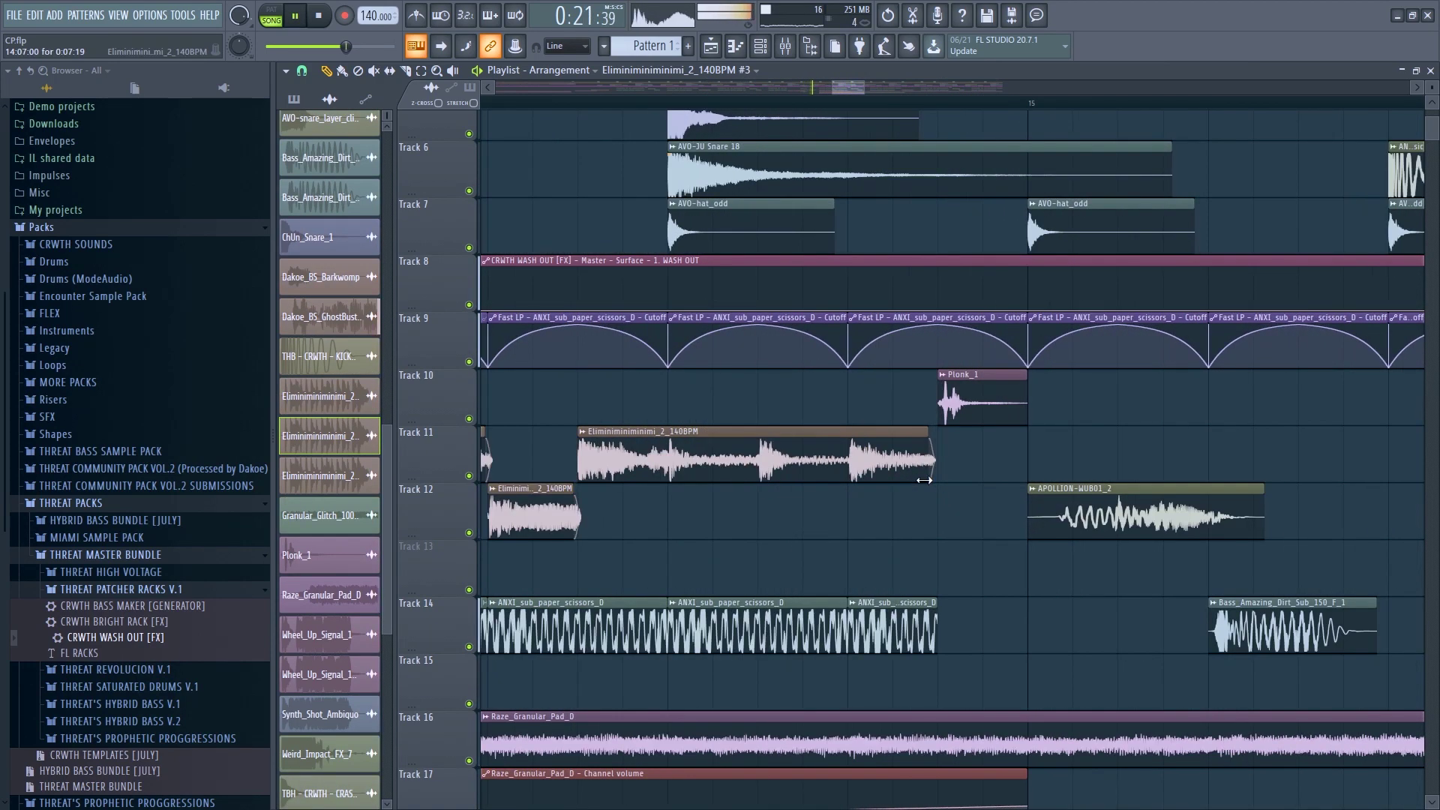
pyautogui.click(1325, 469)
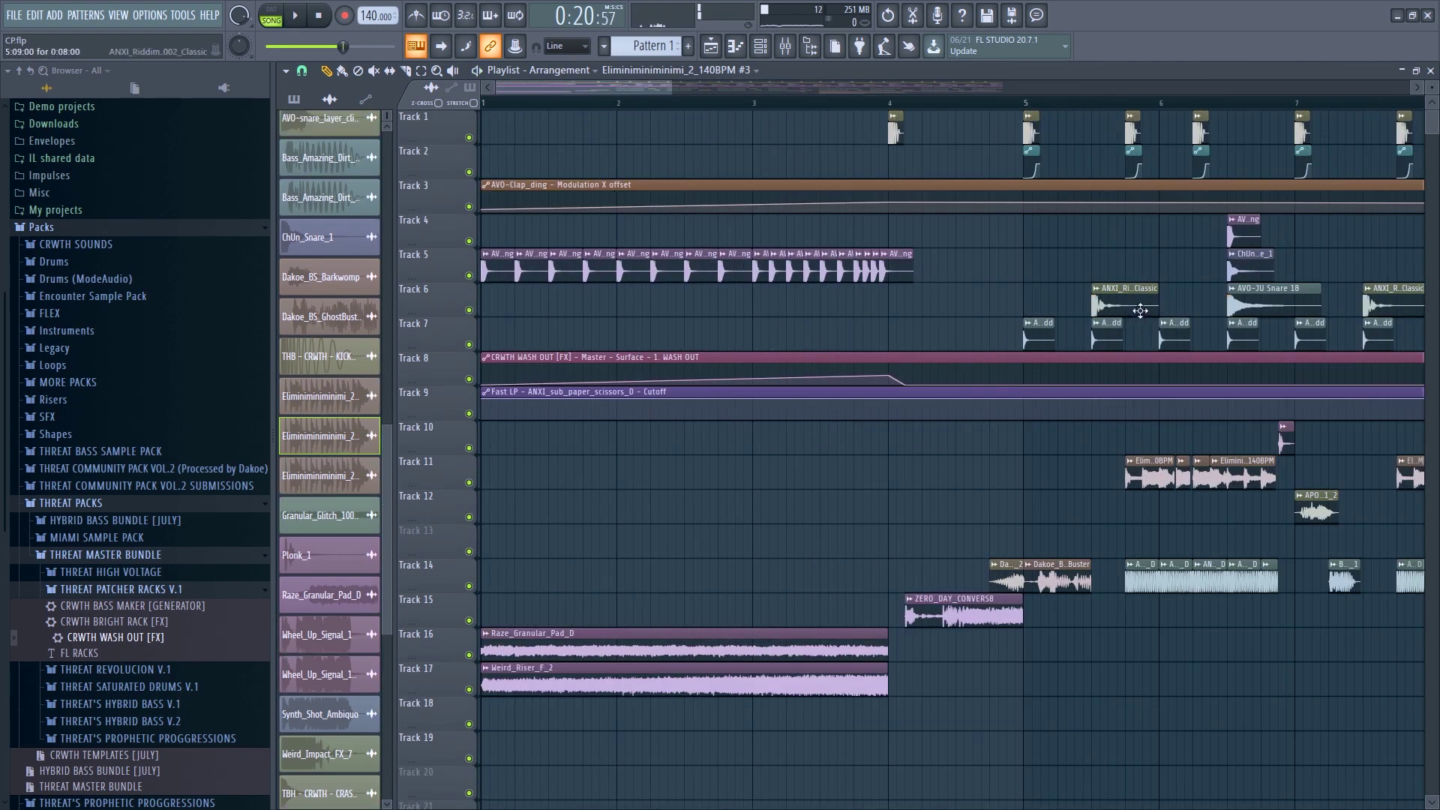
# Place ChUn_Snare_1 clips in bar 1 of the intro, one on Track 6 and one slightly after it on Track 7.
pyautogui.click(1227, 276)
pyautogui.scroll(3, 509, 324)
pyautogui.click(515, 304)
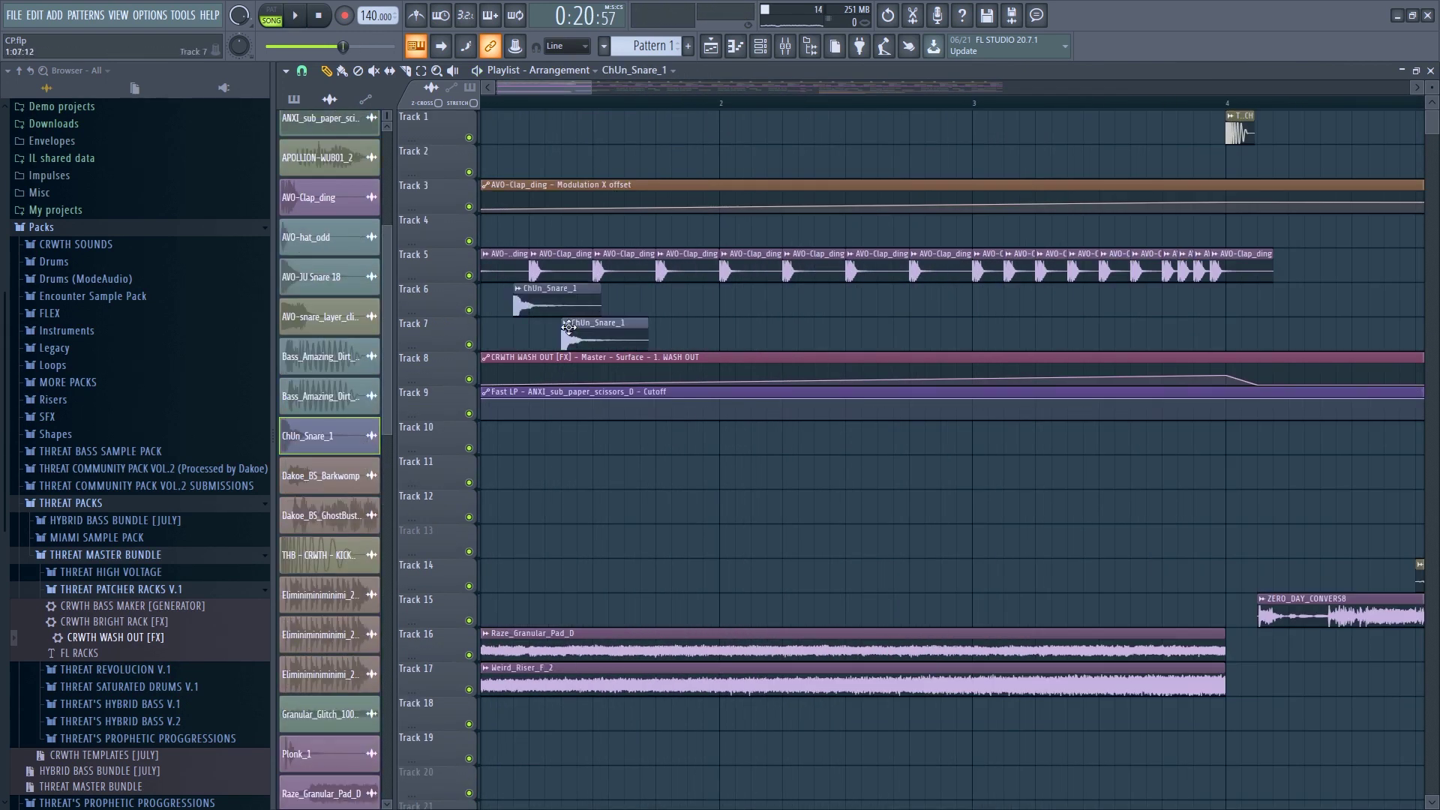
pyautogui.press('space')
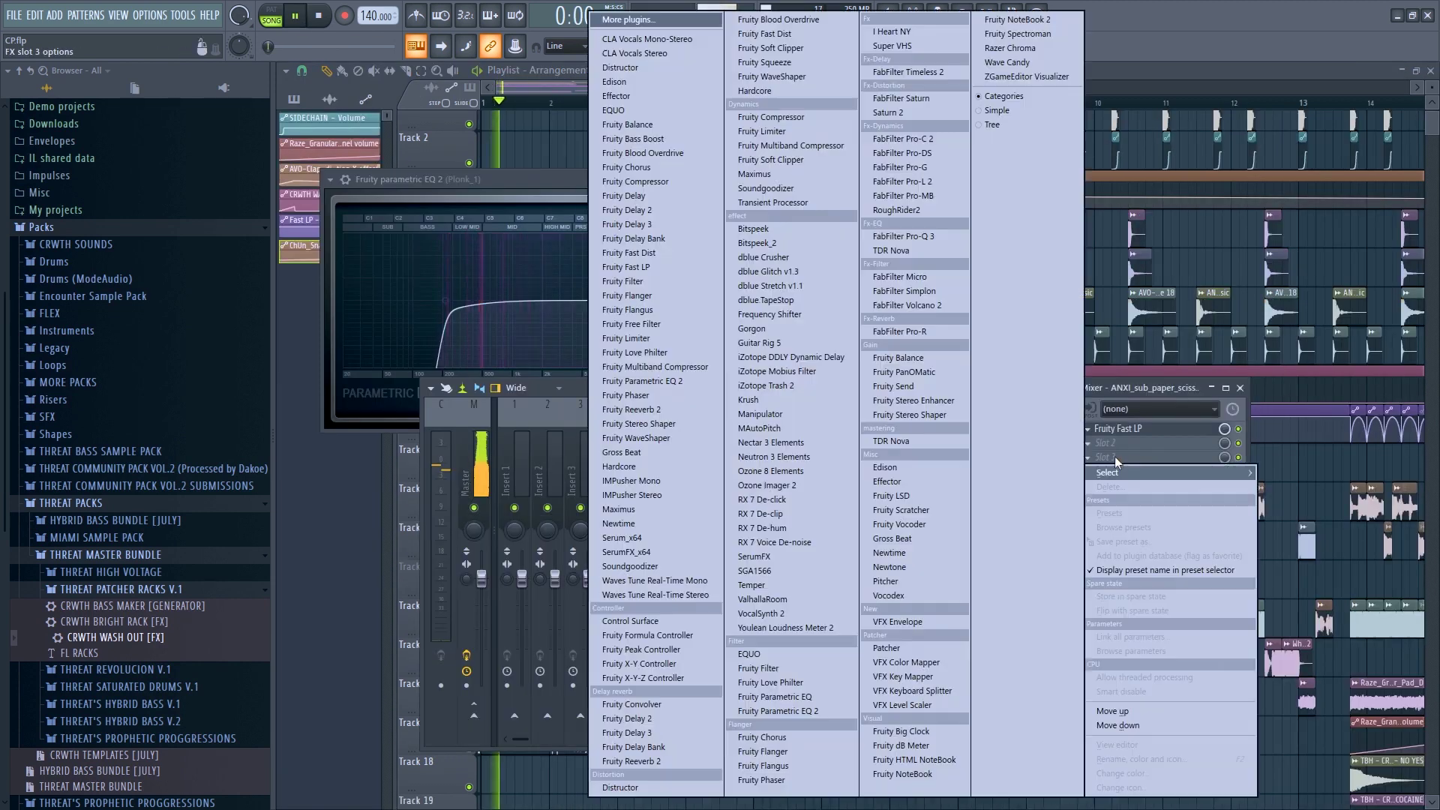
# Add Fruity Parametric EQ 2 to slot 3 of the ANXI_sub_paper_scissors_D track, cutting band 3 fully and band 6 around 3.9 kHz.
pyautogui.click(826, 709)
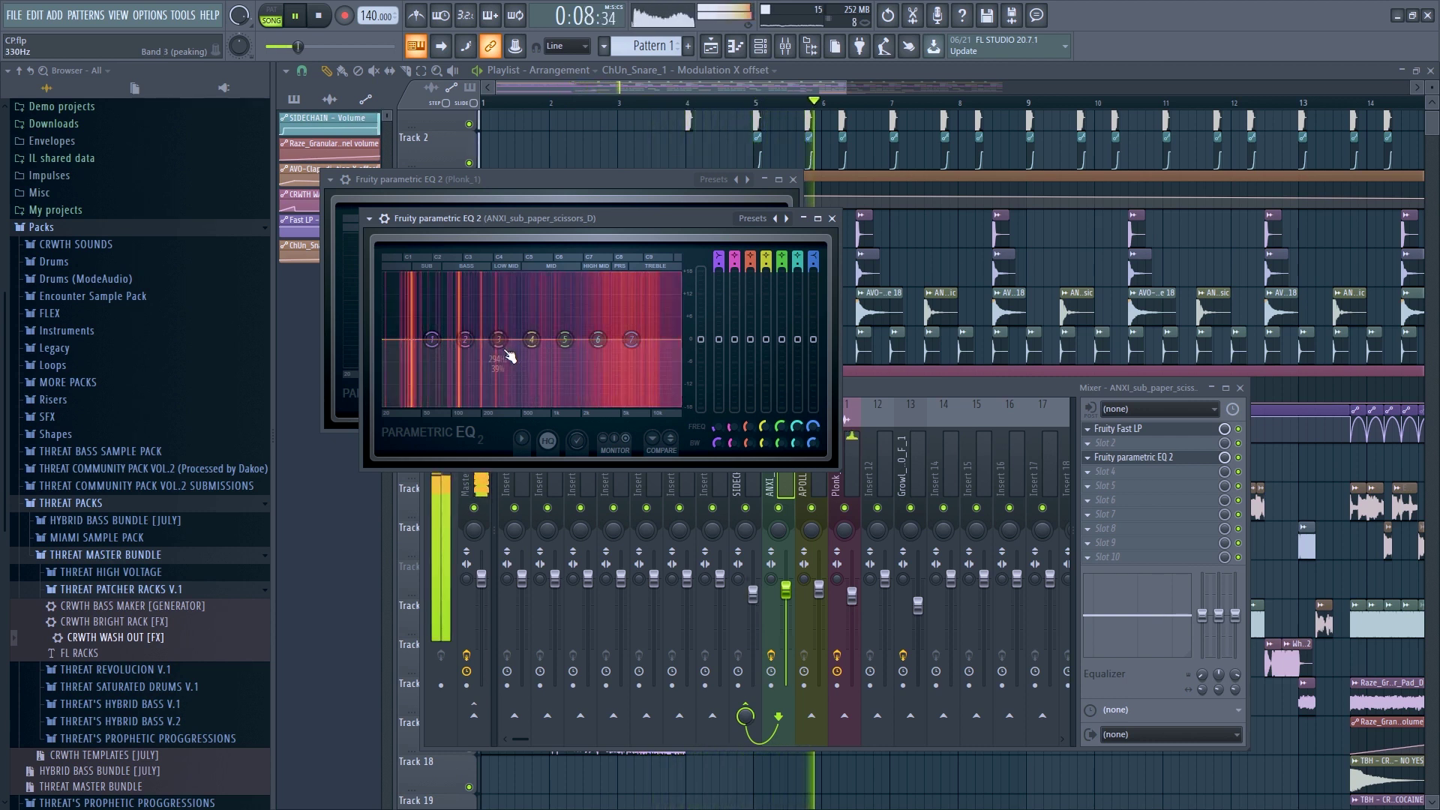
pyautogui.moveTo(509, 355); pyautogui.dragTo(514, 375)
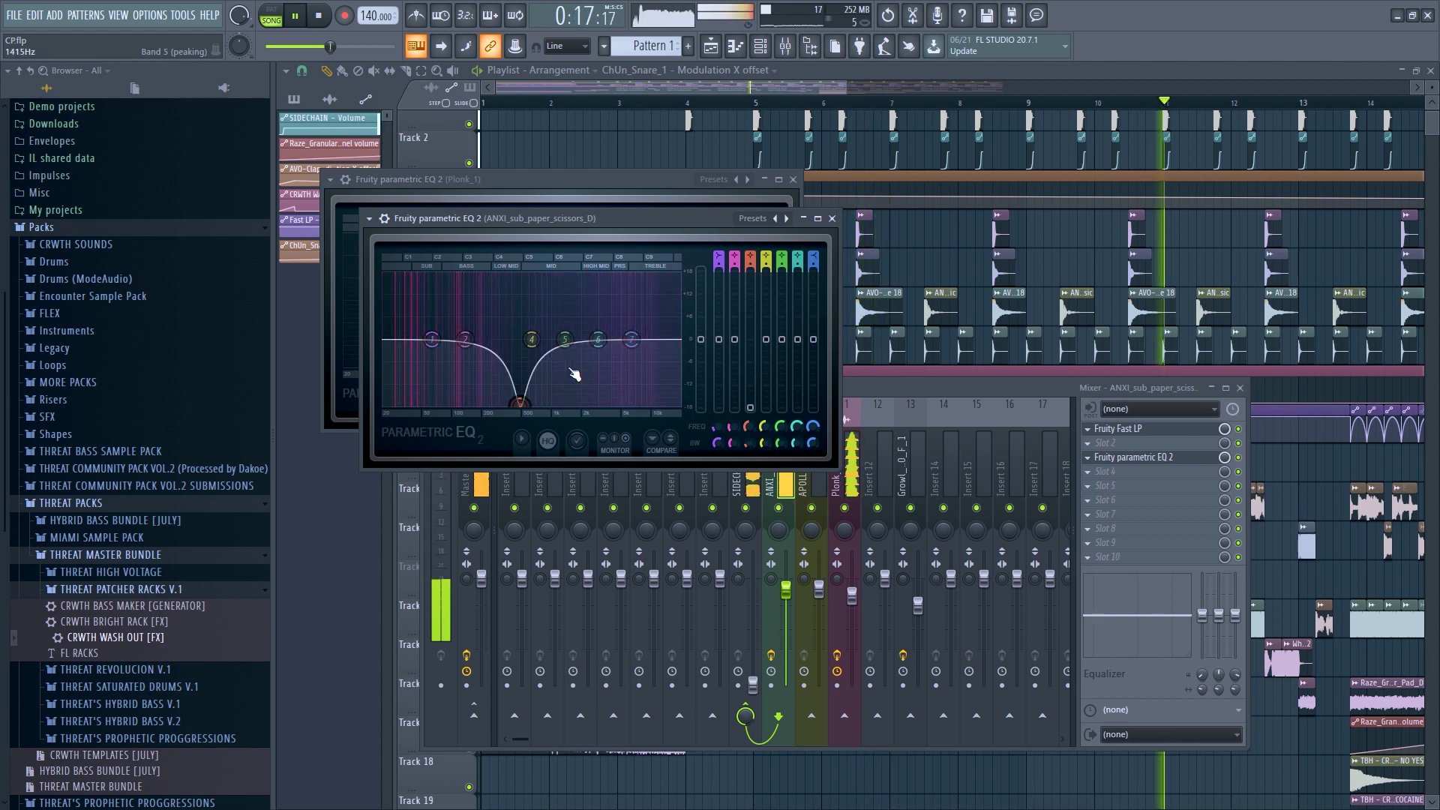
pyautogui.moveTo(637, 377)
pyautogui.mouseDown()
pyautogui.moveTo(603, 378)
pyautogui.moveTo(617, 381)
pyautogui.mouseUp()
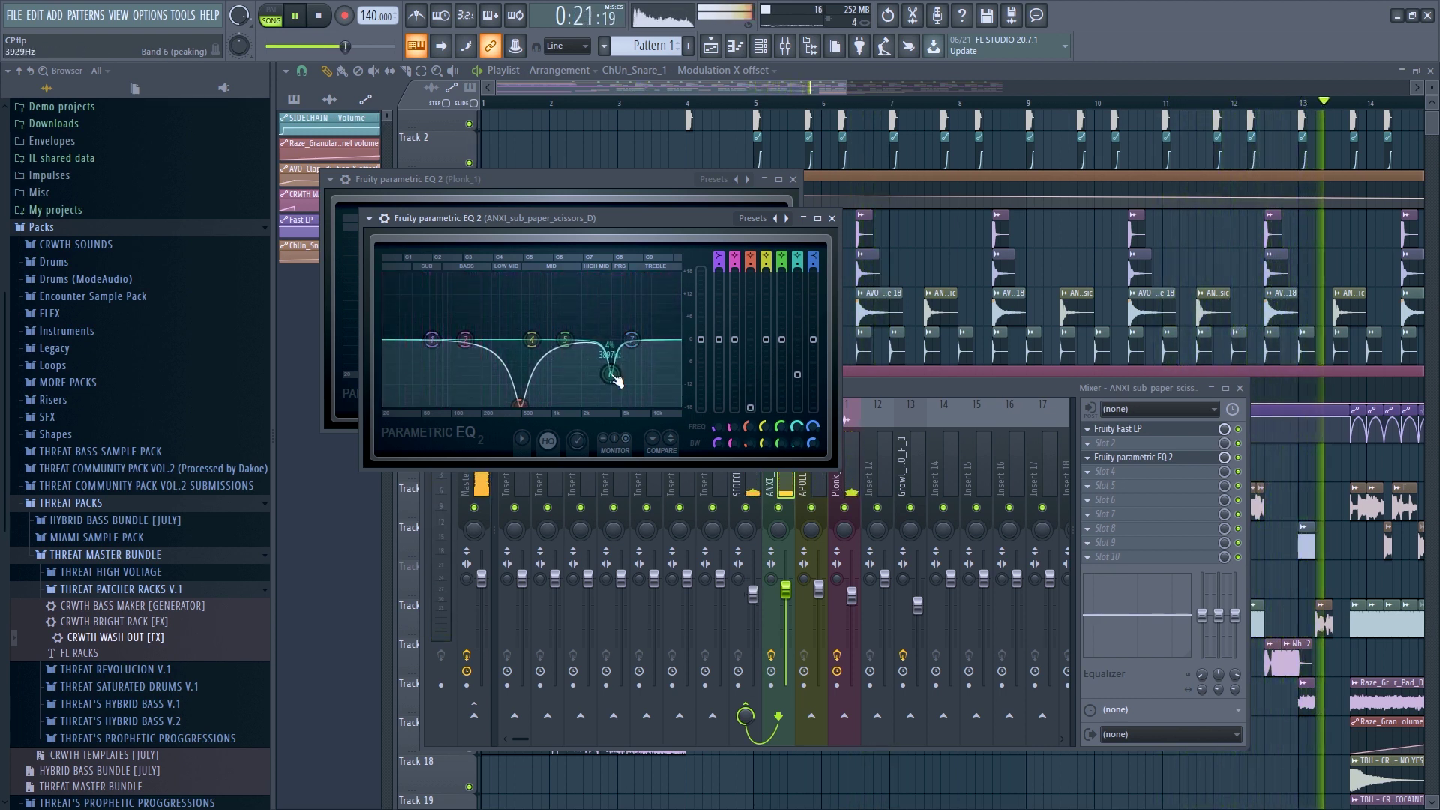